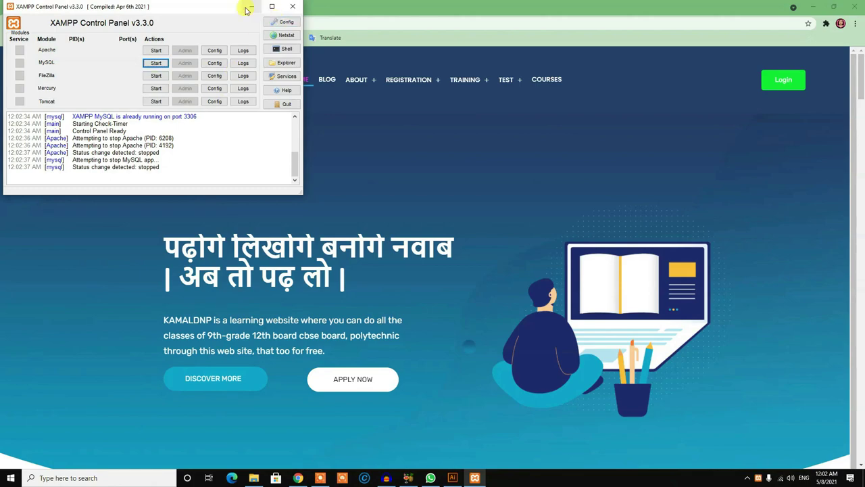
# Minimize the XAMPP Control Panel and try to load localhost in the empty browser tab.
pyautogui.click(252, 6)
pyautogui.click(117, 7)
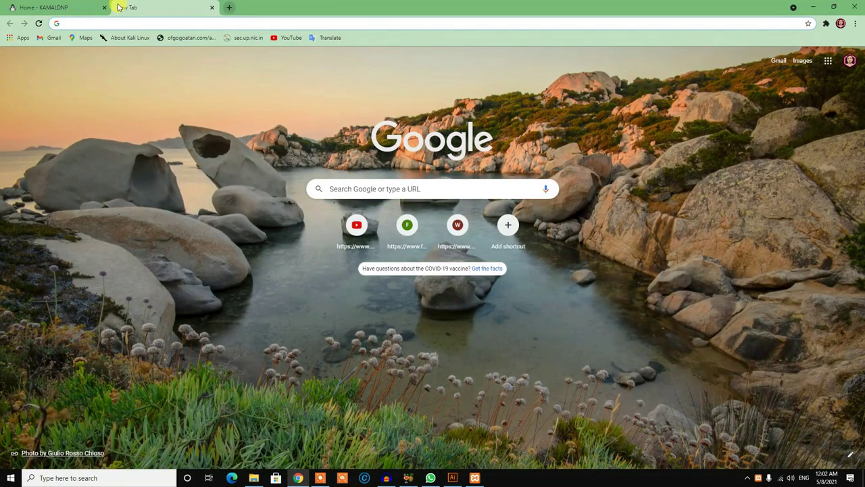
pyautogui.write('localhost')
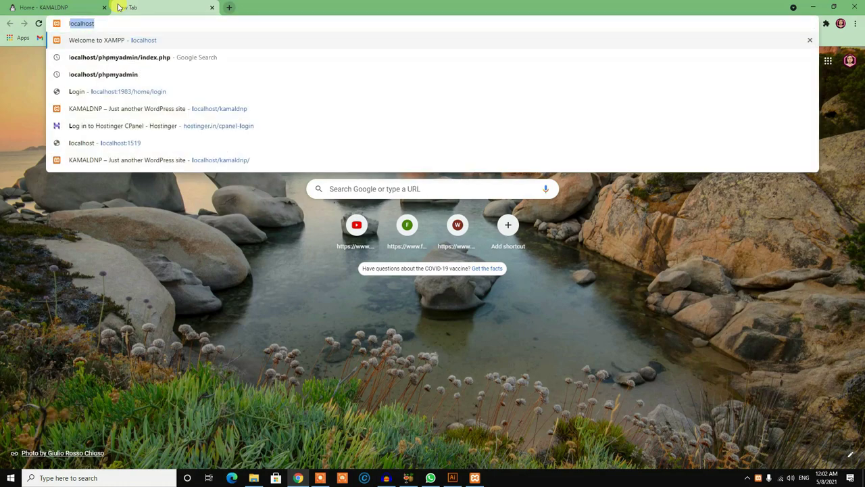
pyautogui.press('Return')
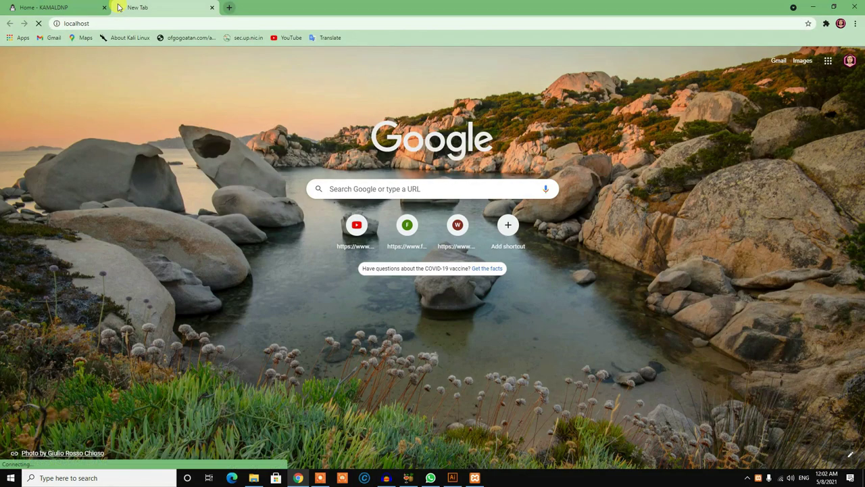
pyautogui.click(119, 23)
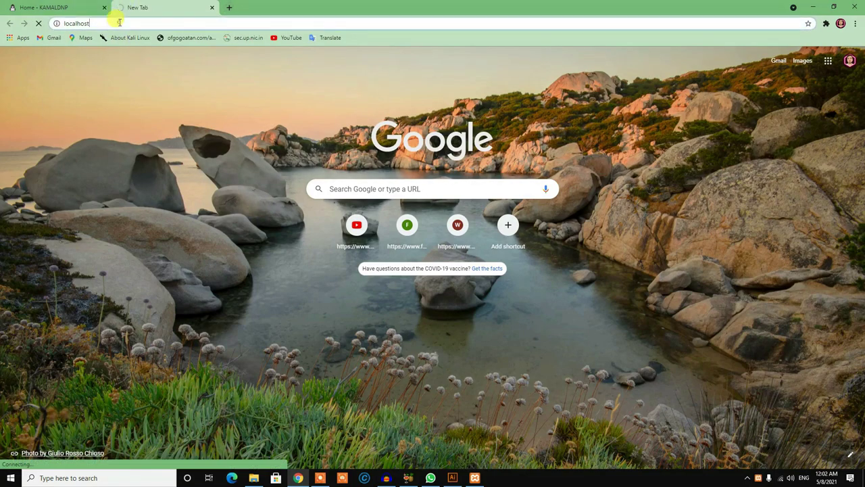
pyautogui.click(119, 23)
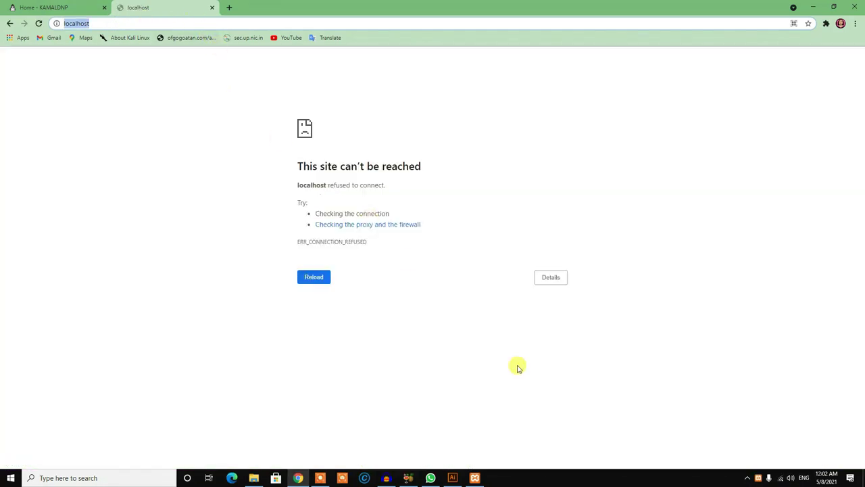
# Switch to the XAMPP Control Panel and start the Apache and MySQL modules.
pyautogui.click(475, 477)
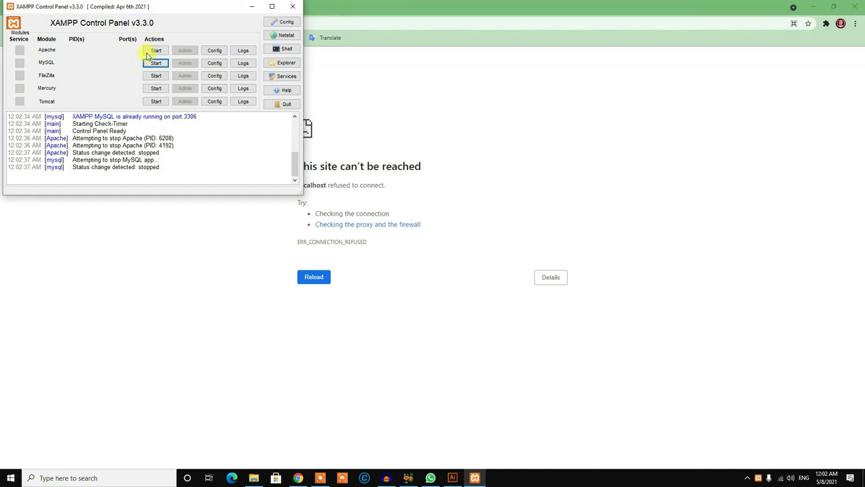
pyautogui.click(155, 51)
pyautogui.click(156, 63)
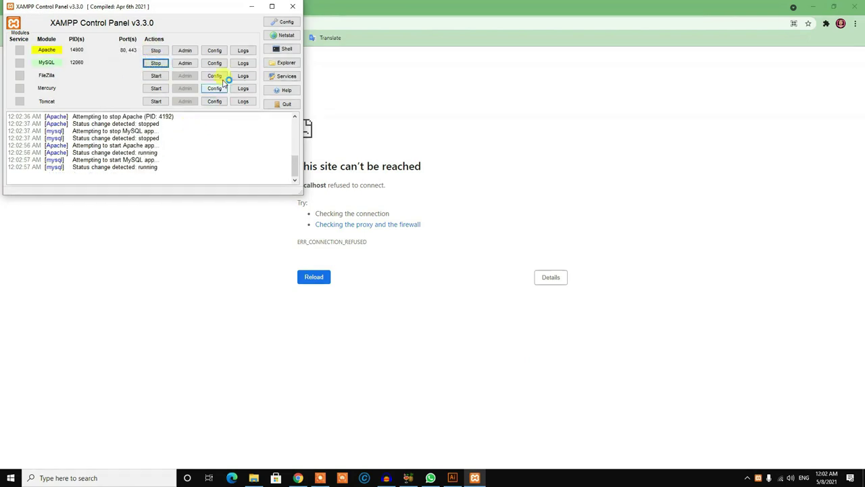
# Return to the browser and load localhost again.
pyautogui.click(250, 6)
pyautogui.click(105, 23)
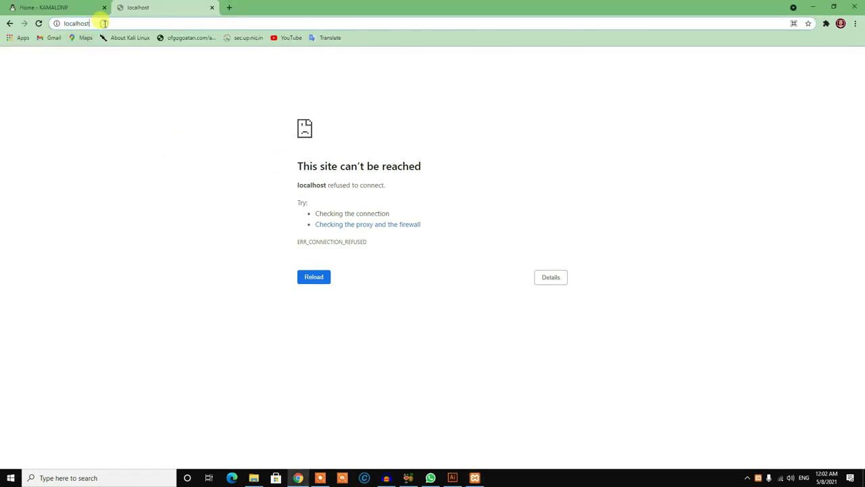
pyautogui.press('Return')
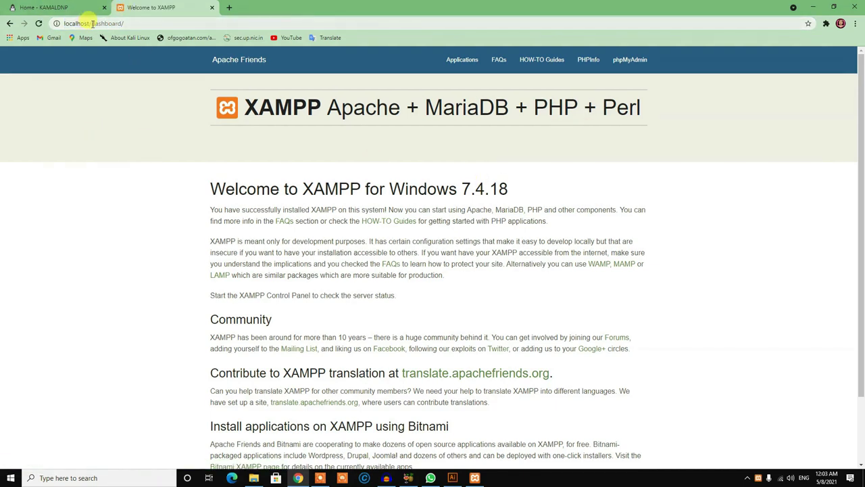
# Load the local WordPress site at localhost/kamaldnp and go to its admin dashboard.
pyautogui.moveTo(92, 23); pyautogui.dragTo(207, 22)
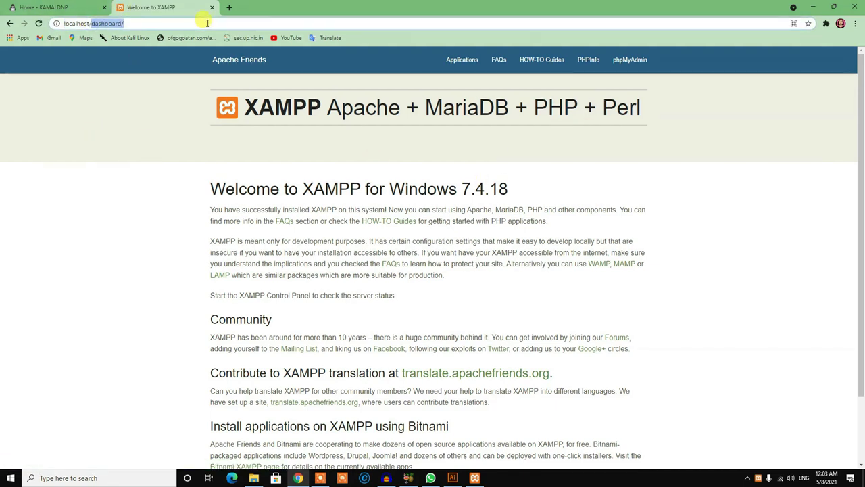
pyautogui.write('kamaldn')
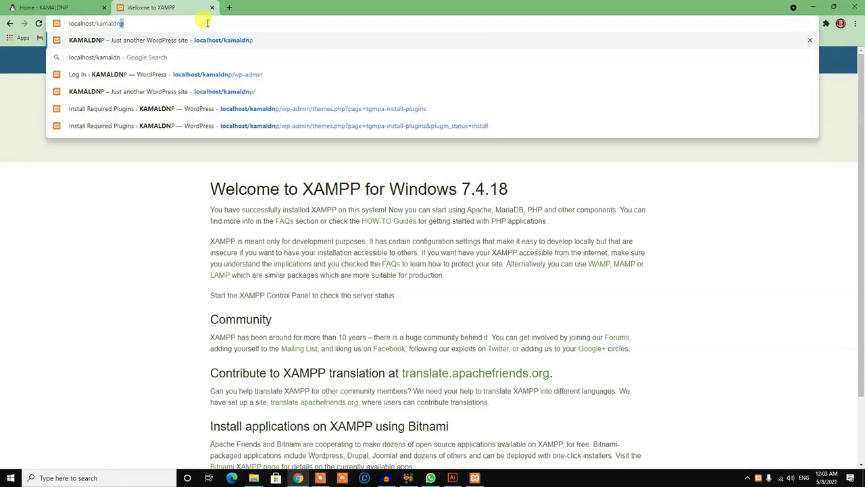
pyautogui.write('p')
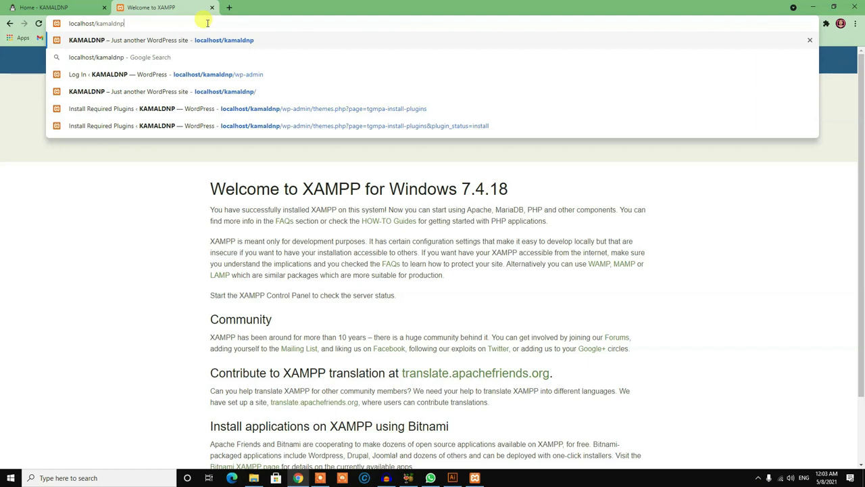
pyautogui.press('Return')
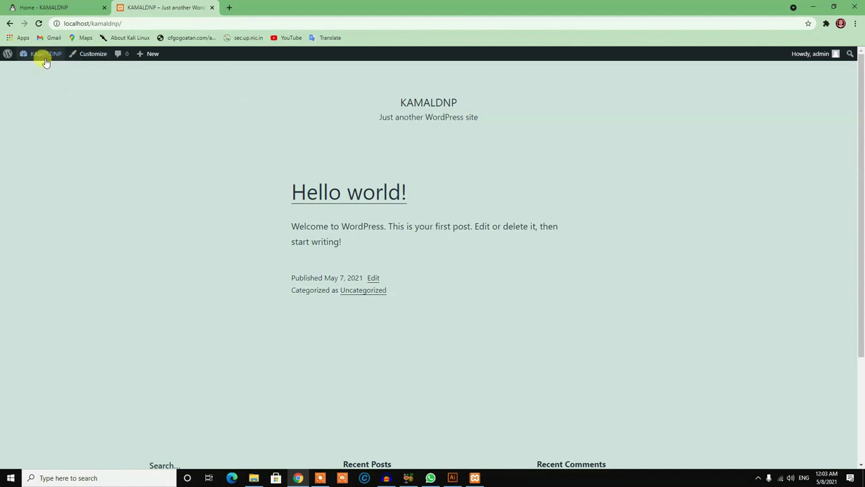
pyautogui.moveTo(39, 60)
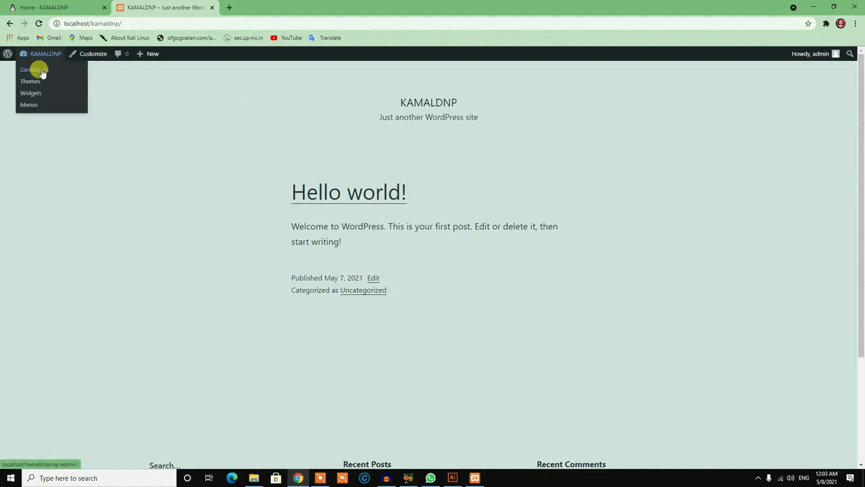
pyautogui.click(36, 70)
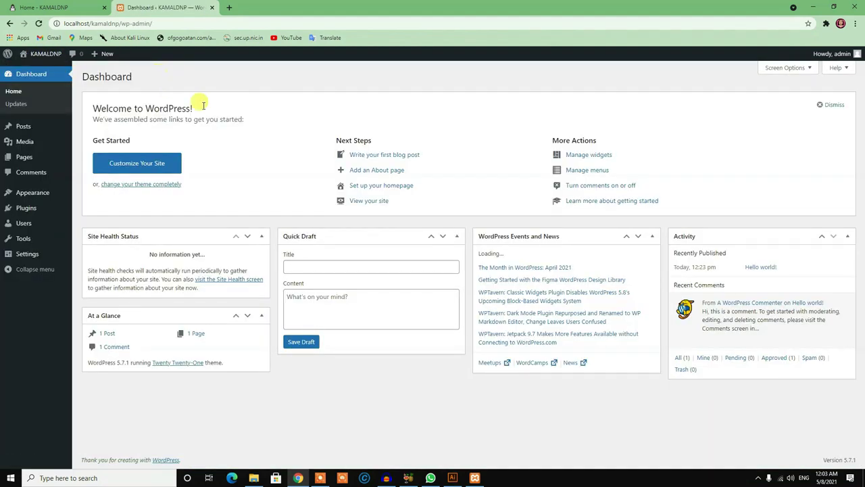
# Open the site's front page in a separate tab next to the dashboard and close the unused empty tab.
pyautogui.moveTo(5, 258)
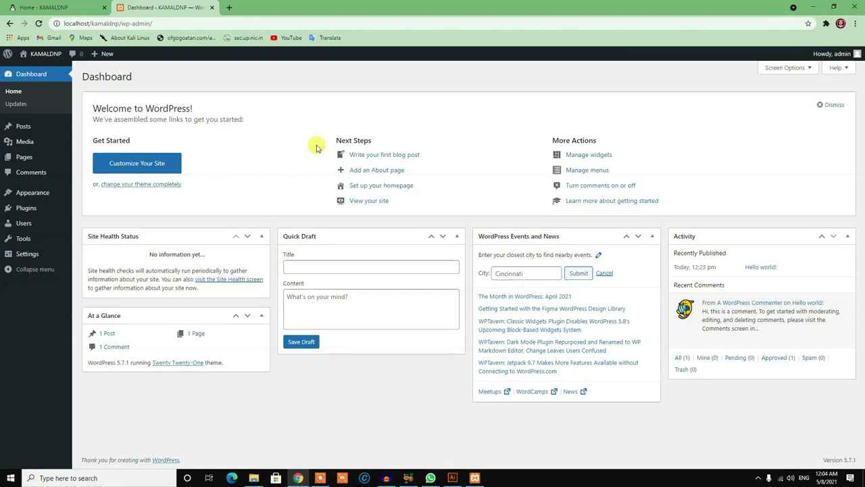
pyautogui.click(230, 8)
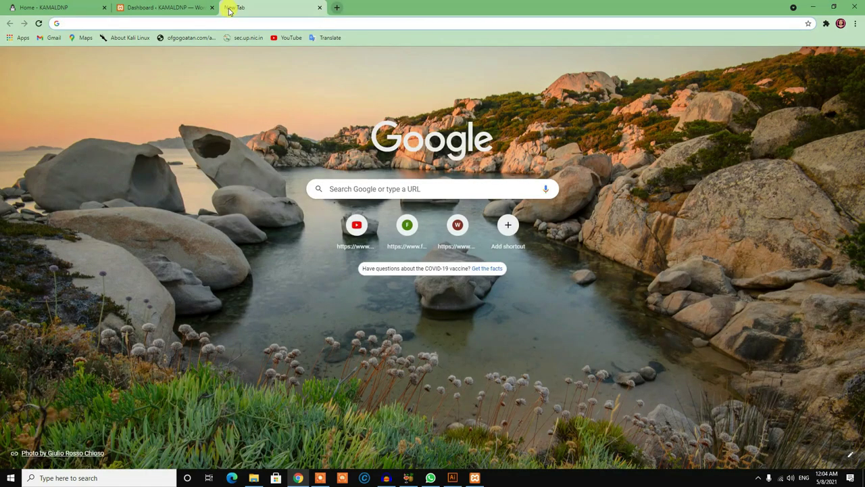
pyautogui.click(139, 7)
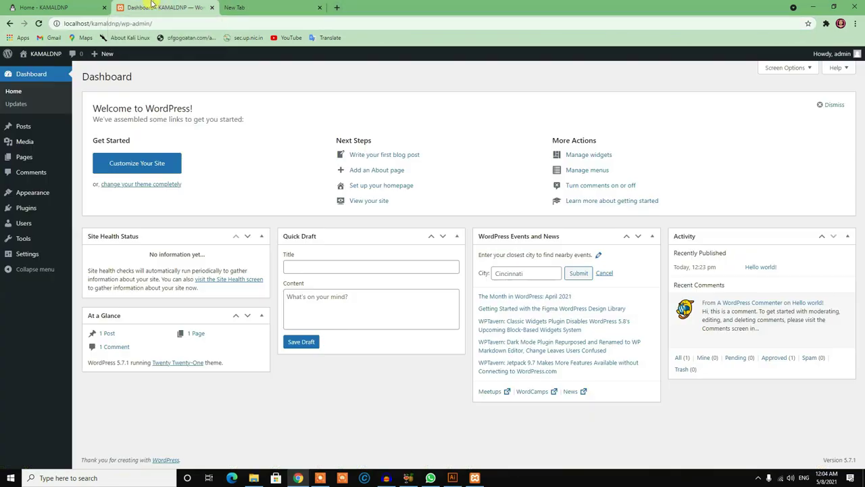
pyautogui.rightClick(27, 58)
pyautogui.click(74, 71)
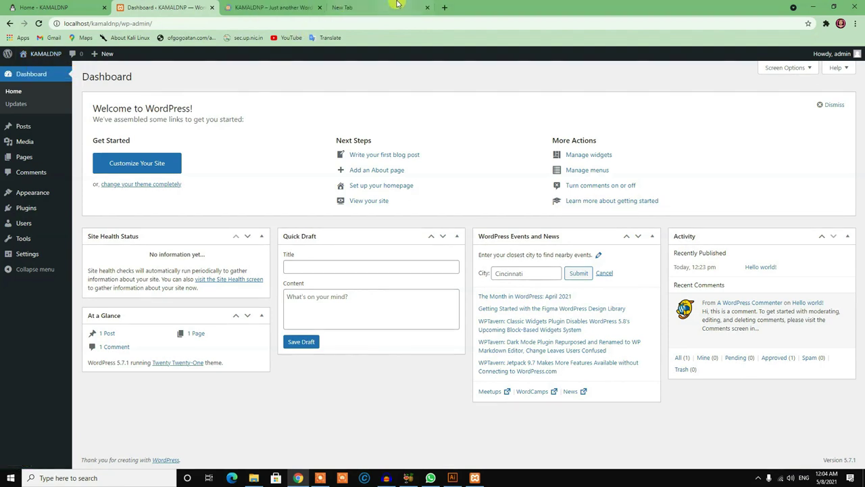
pyautogui.click(426, 7)
pyautogui.click(251, 4)
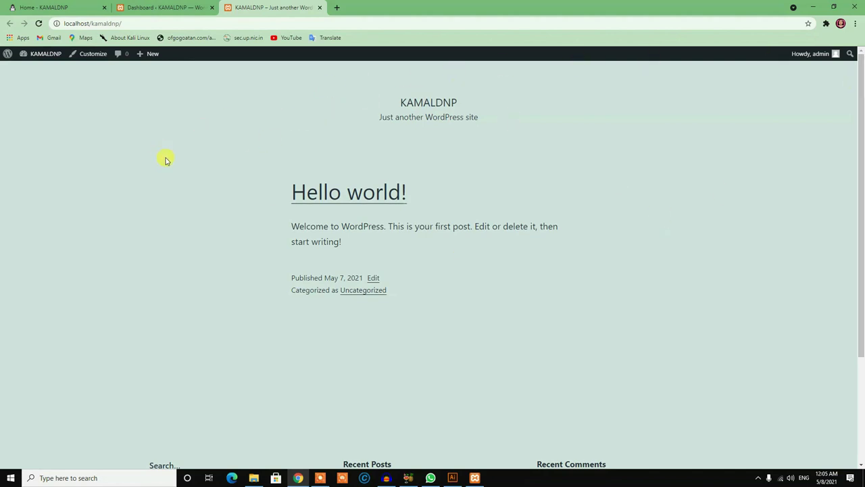
# Open the "Hello world!" post in its own browser tab and switch to it.
pyautogui.rightClick(327, 196)
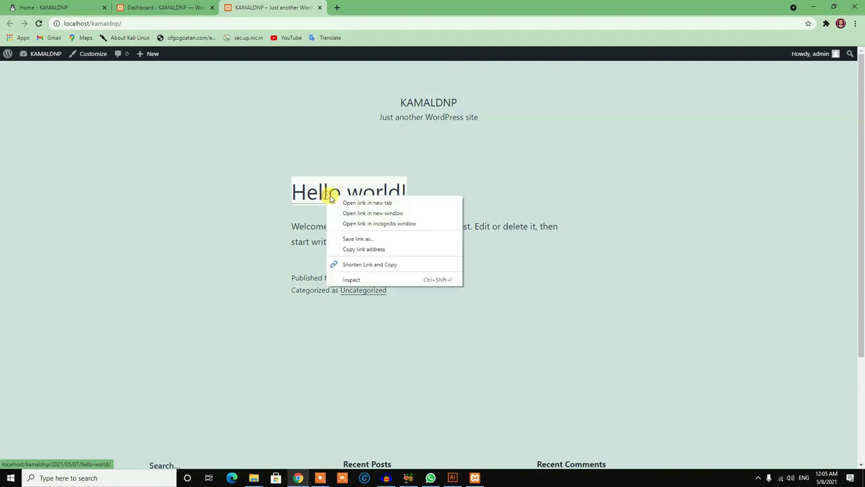
pyautogui.click(349, 201)
pyautogui.click(359, 8)
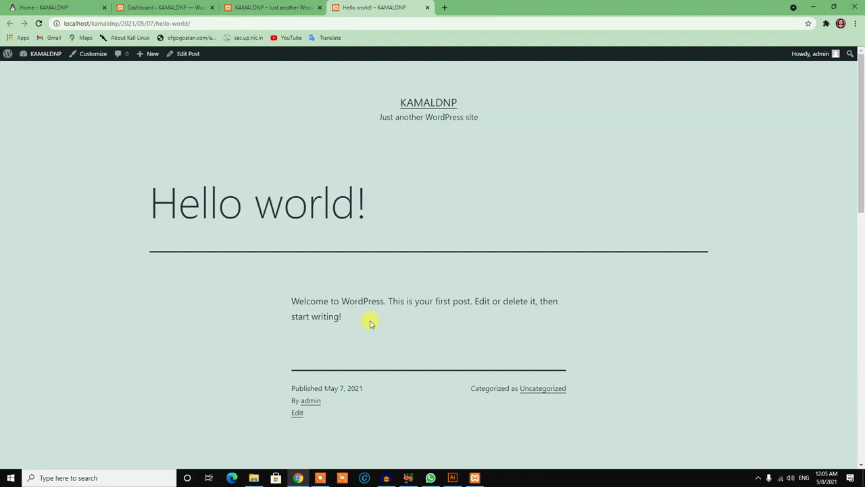
# View the "Hello world!" post in the front page's tab, return to the site's home page and look at its footer.
pyautogui.click(282, 5)
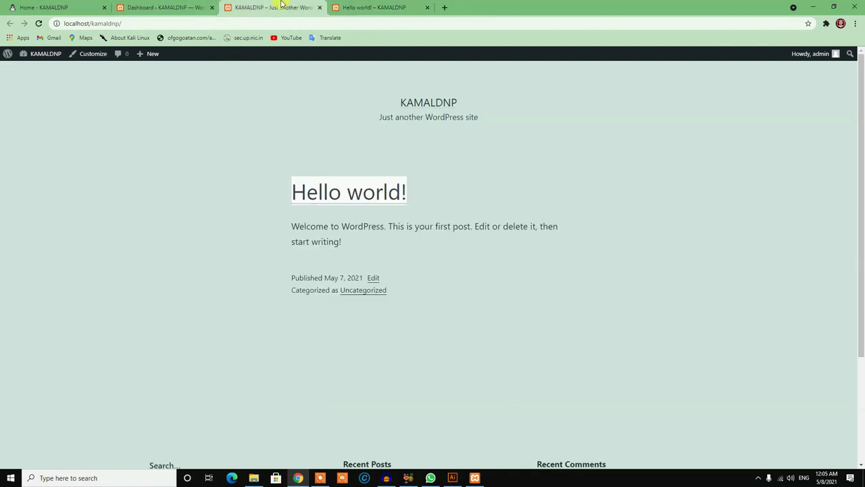
pyautogui.click(370, 196)
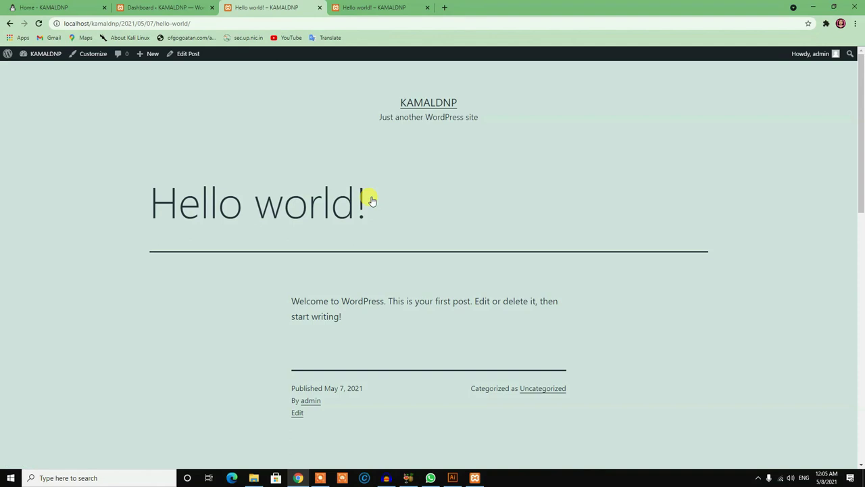
pyautogui.scroll(-2, 399, 187)
pyautogui.scroll(2, 442, 137)
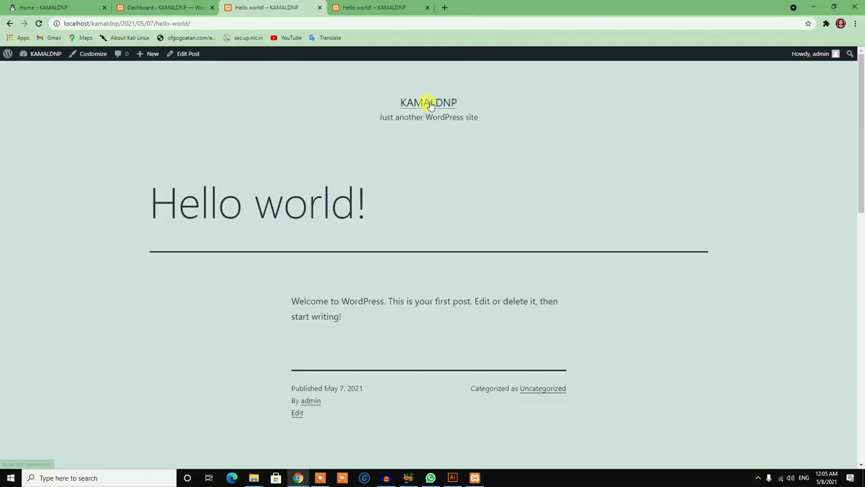
pyautogui.click(430, 105)
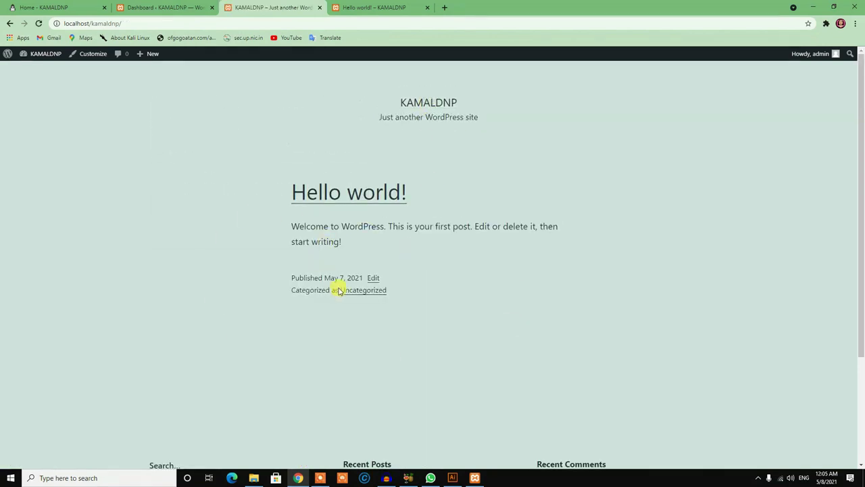
pyautogui.scroll(-2, 426, 318)
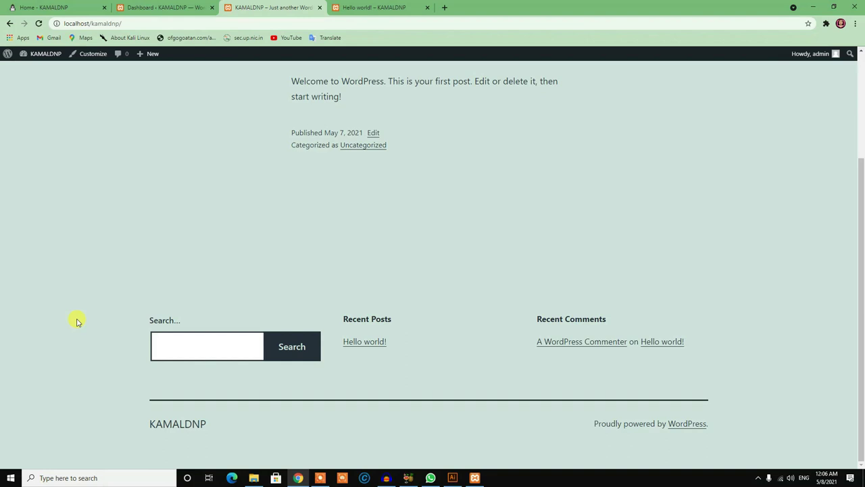
# Return to the WordPress dashboard, open the page for adding new themes and browse the featured themes.
pyautogui.click(139, 7)
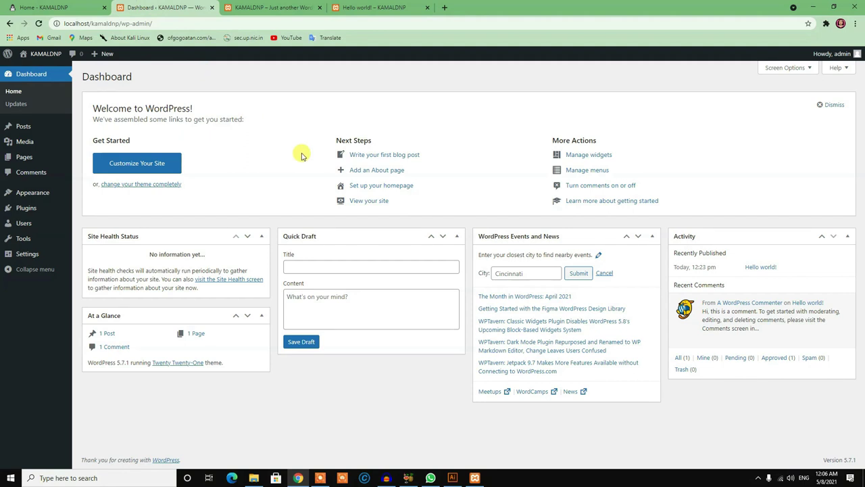
pyautogui.moveTo(27, 192)
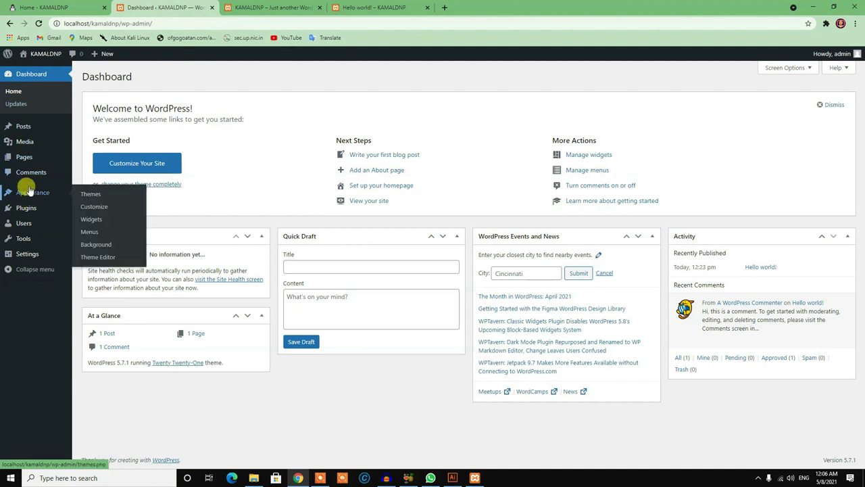
pyautogui.click(92, 195)
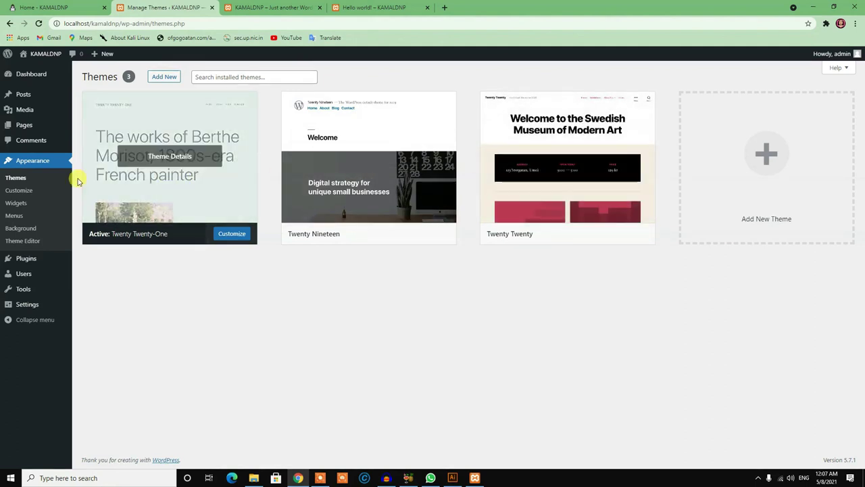
pyautogui.click(163, 77)
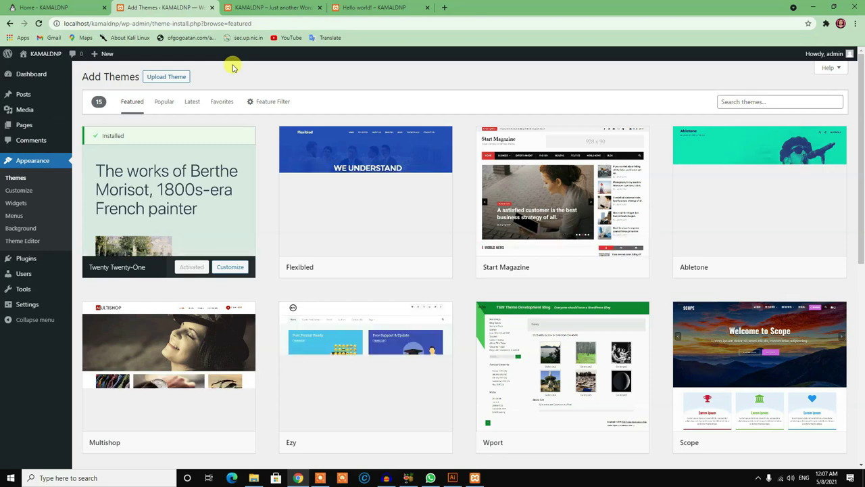
pyautogui.moveTo(458, 271)
pyautogui.scroll(-5, 525, 251)
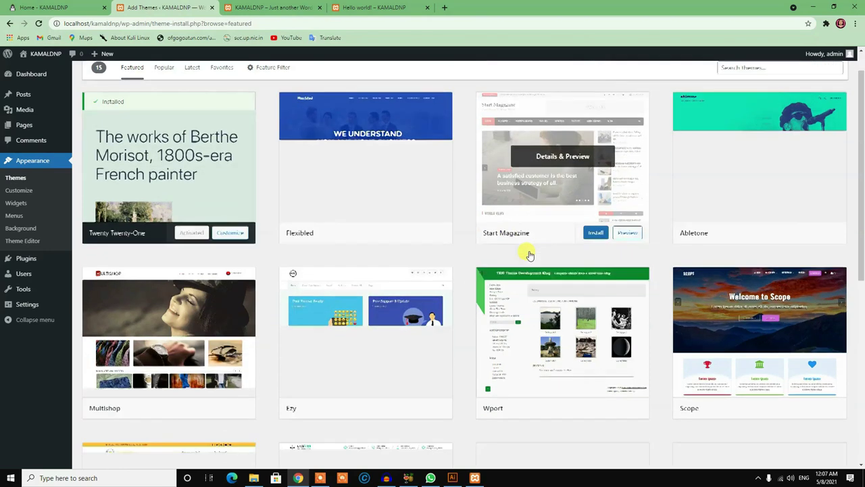
pyautogui.scroll(5, 531, 319)
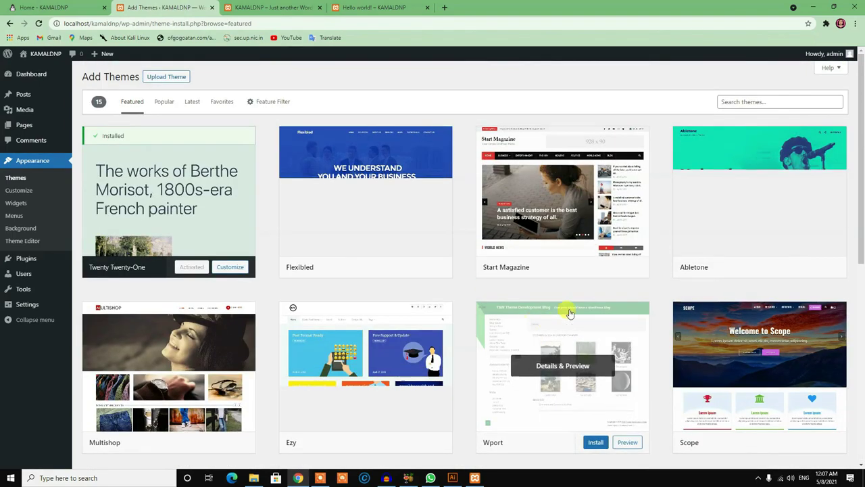
# Check the computer's Wi-Fi connection status and close the network list.
pyautogui.click(781, 478)
pyautogui.click(781, 479)
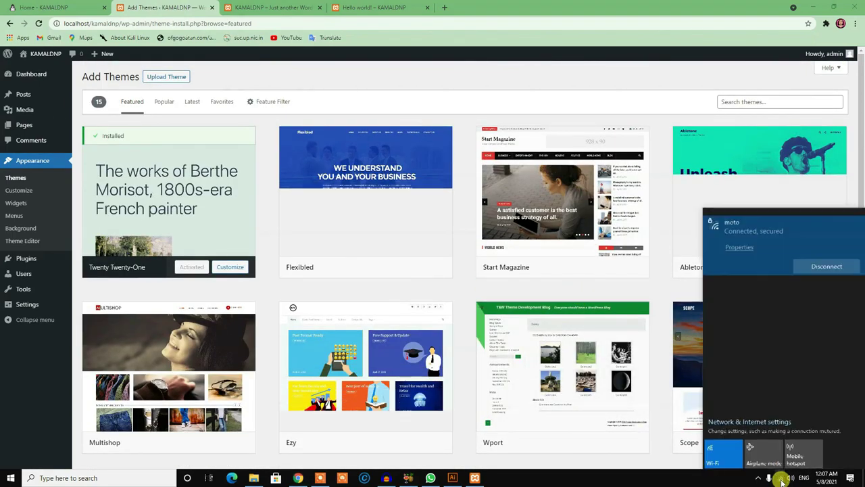
pyautogui.click(782, 478)
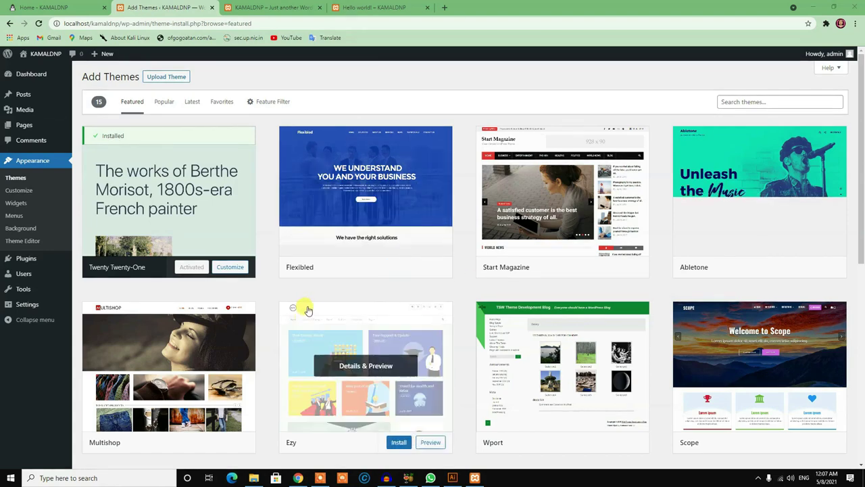
# Examine the featured themes offered on the Add Themes page.
pyautogui.scroll(-2, 358, 299)
pyautogui.scroll(-2, 358, 300)
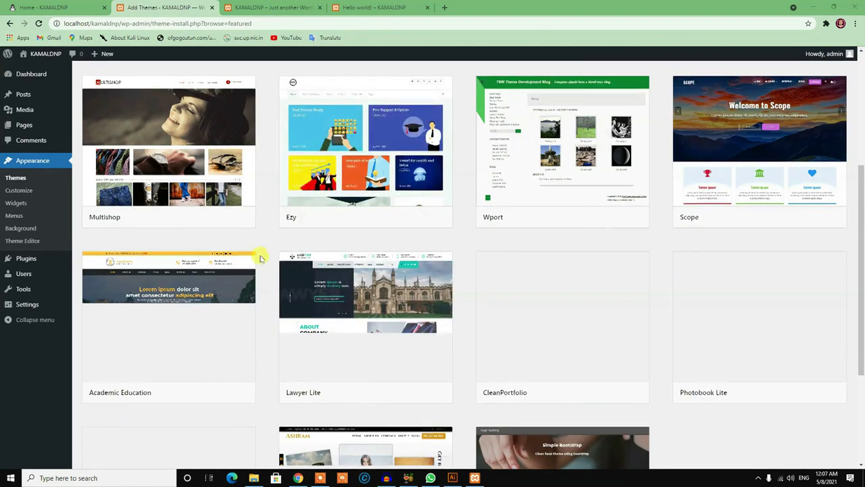
pyautogui.scroll(-3, 263, 264)
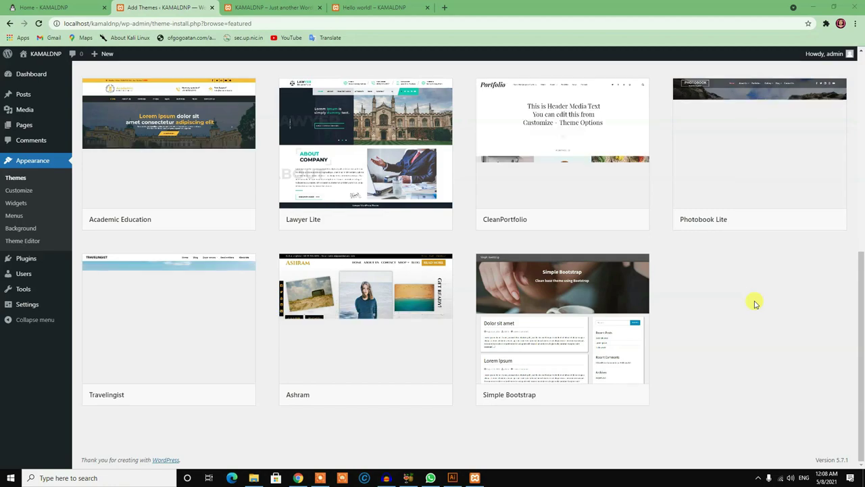
pyautogui.scroll(4, 744, 324)
pyautogui.scroll(-2, 763, 349)
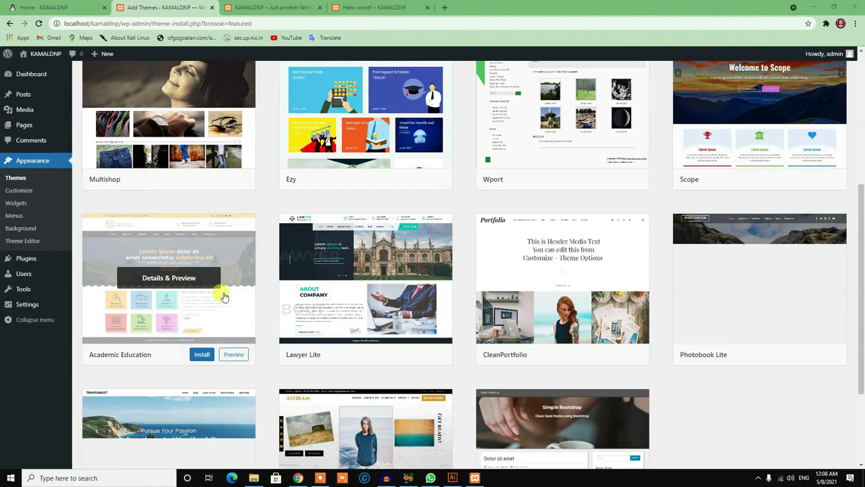
pyautogui.scroll(3, 602, 258)
pyautogui.scroll(1, 602, 257)
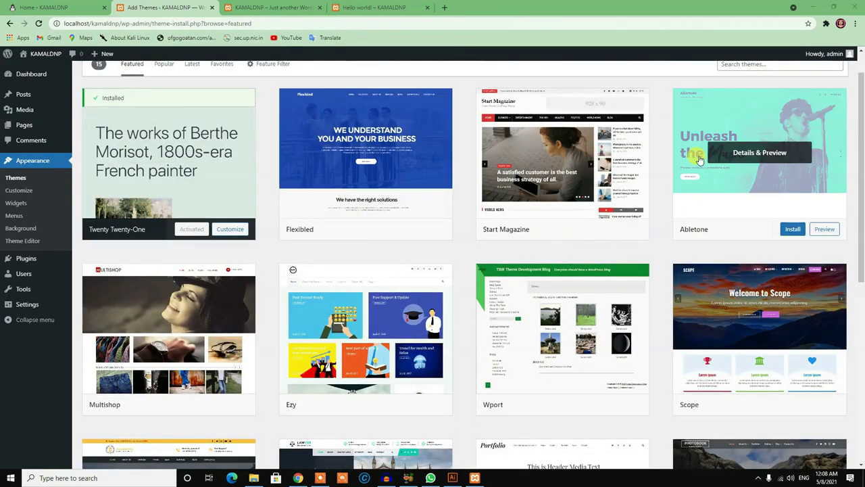
pyautogui.scroll(1, 616, 197)
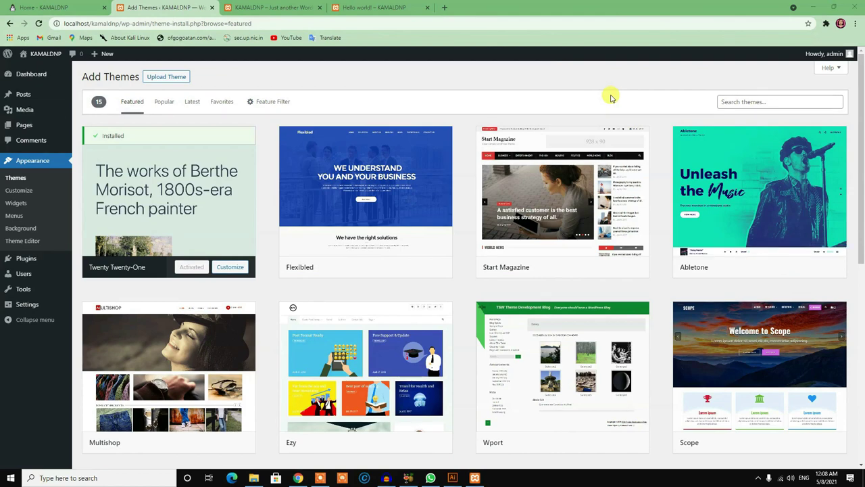
# Open the Start Magazine theme's preview and look through its Parent Page down to the footer.
pyautogui.moveTo(538, 217)
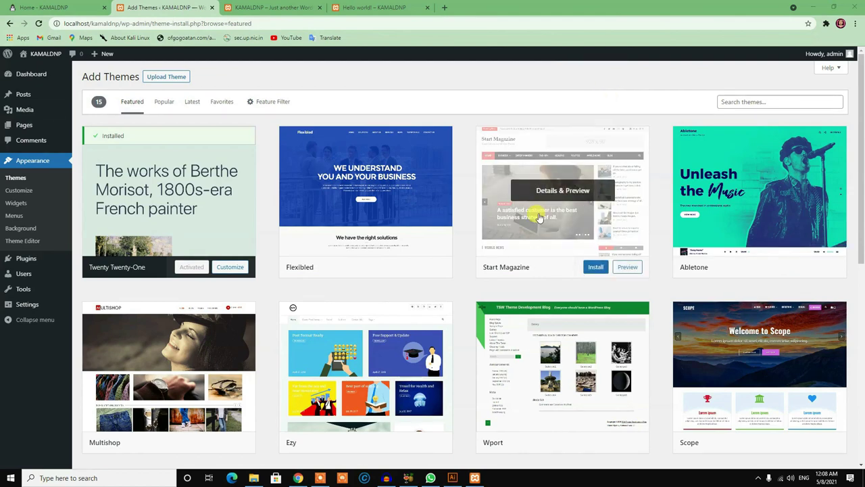
pyautogui.click(561, 192)
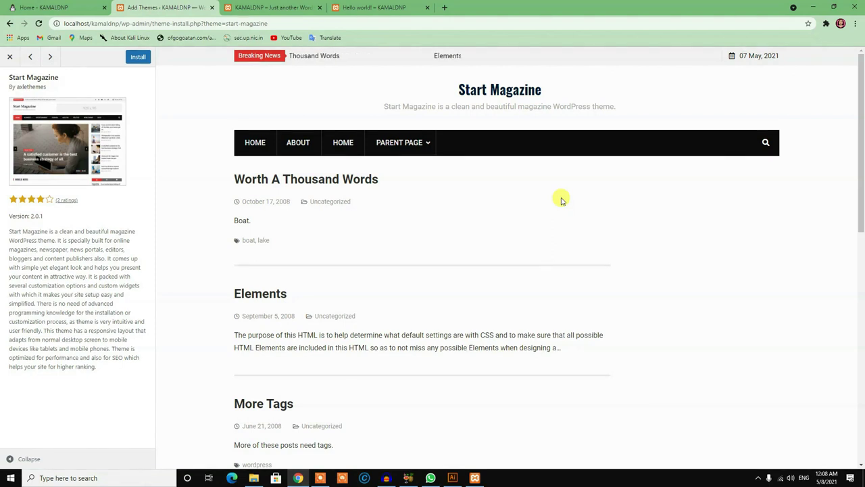
pyautogui.scroll(-2, 415, 132)
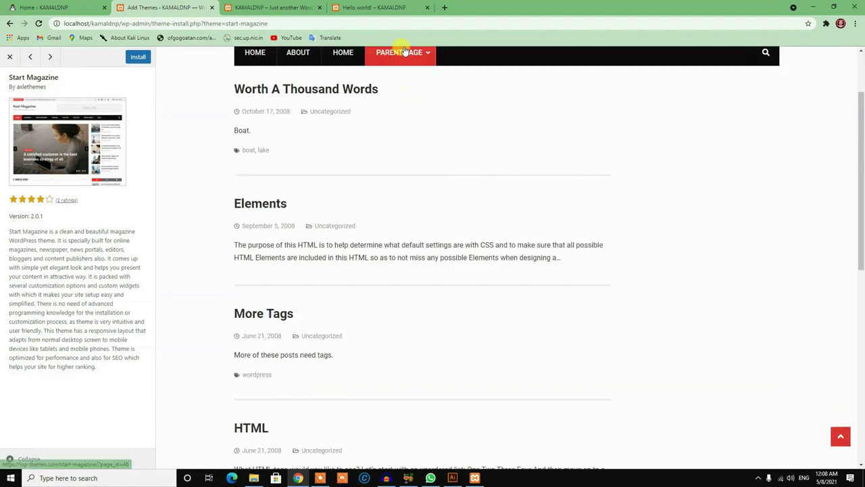
pyautogui.scroll(2, 432, 154)
pyautogui.click(406, 151)
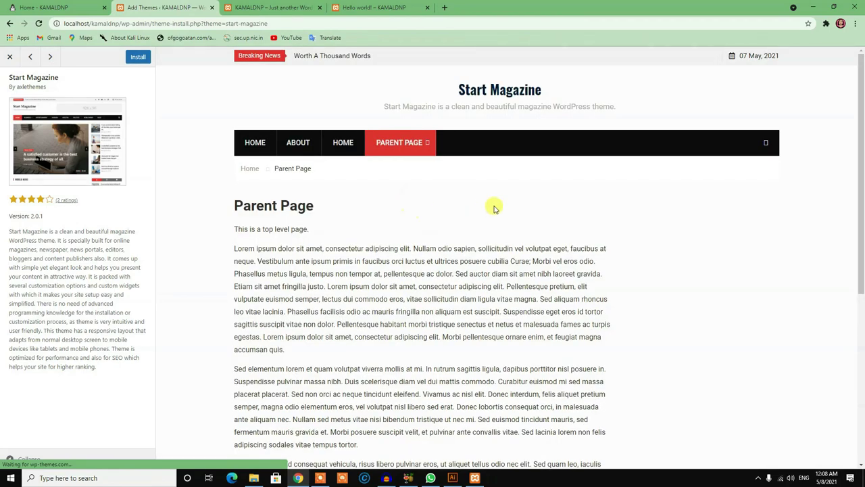
pyautogui.scroll(-2, 386, 199)
pyautogui.scroll(-7, 367, 276)
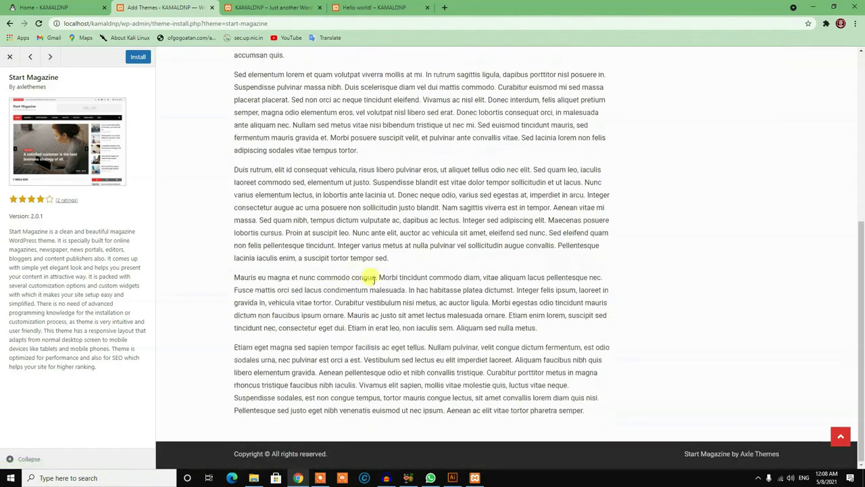
pyautogui.scroll(9, 407, 277)
# View the Start Magazine preview's About page and both Home pages, ending on the one that lists the posts.
pyautogui.click(245, 122)
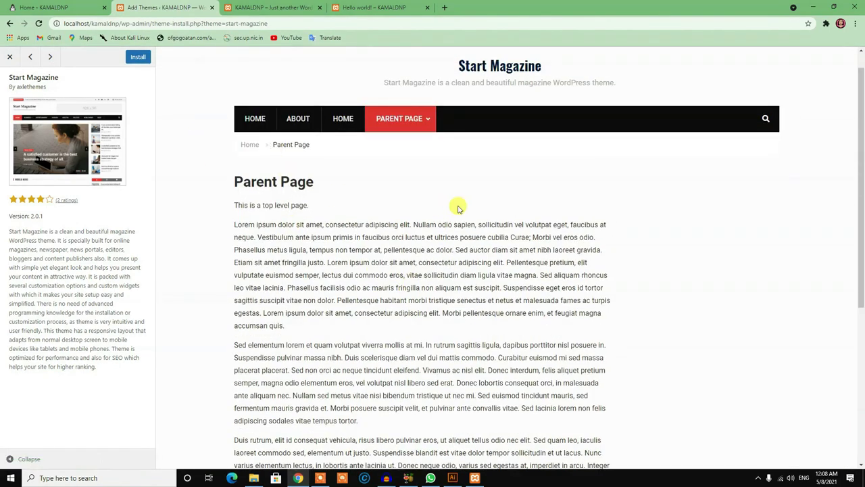
pyautogui.scroll(-8, 357, 223)
pyautogui.scroll(9, 359, 230)
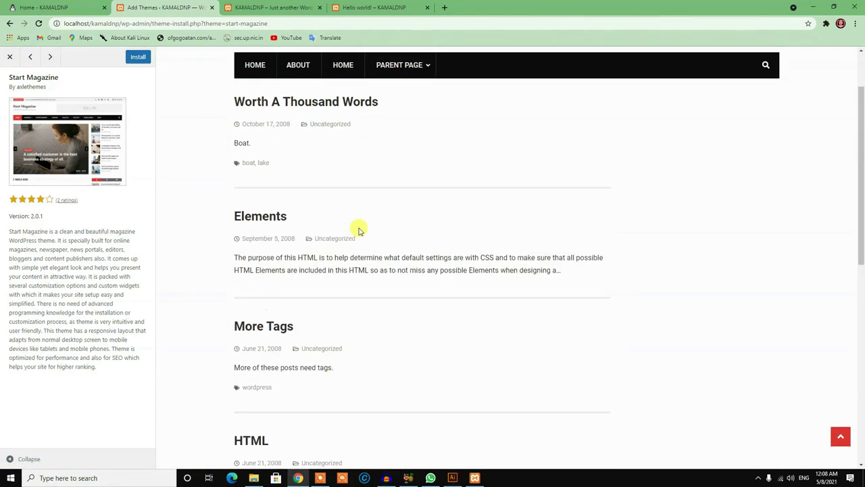
pyautogui.click(303, 143)
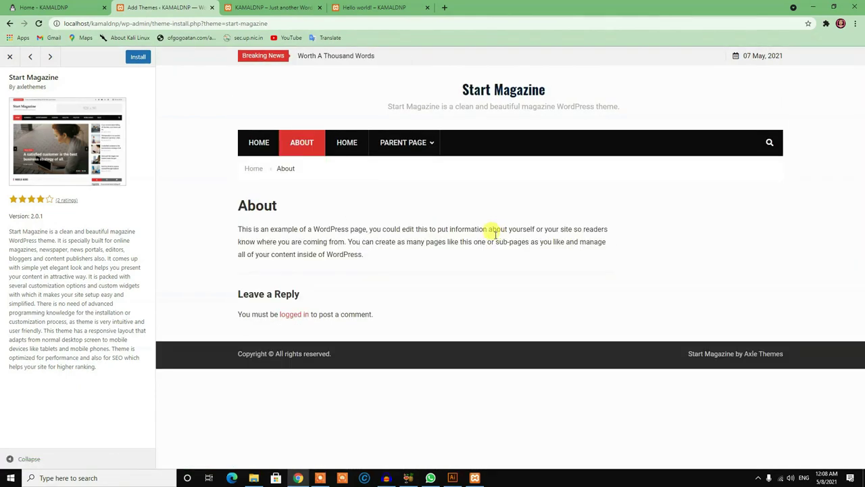
pyautogui.click(340, 154)
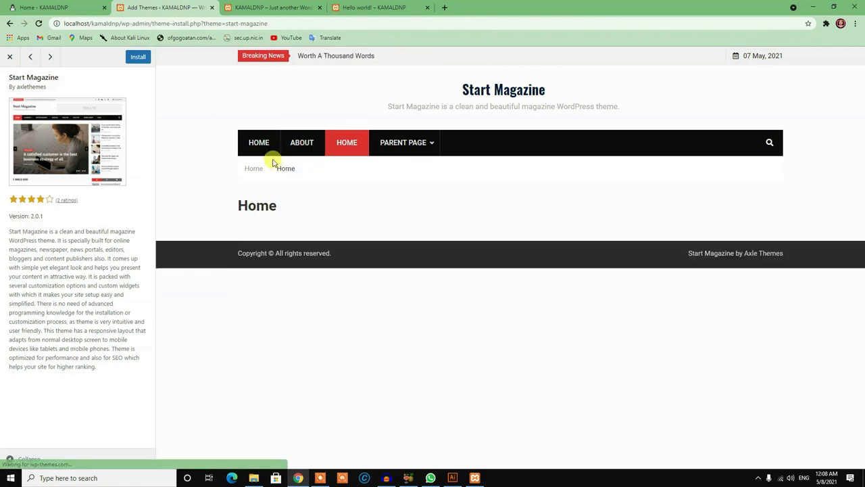
pyautogui.click(257, 143)
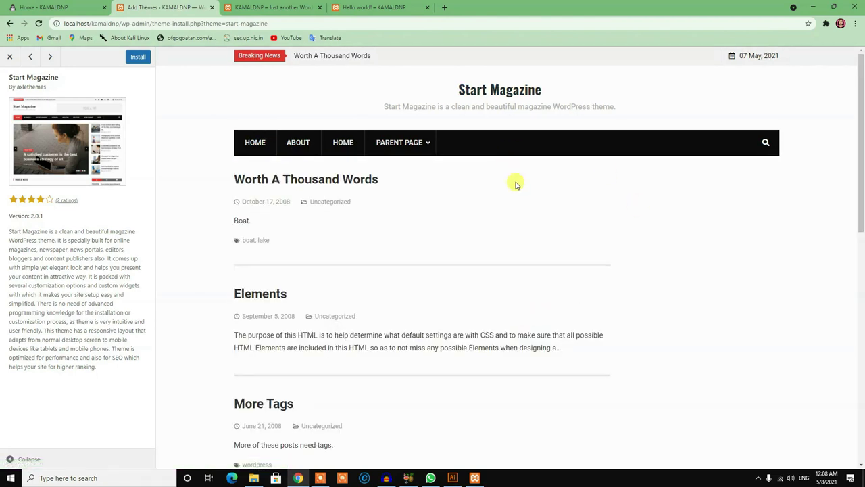
# Close the theme preview, then install and activate the Start Magazine theme.
pyautogui.click(9, 56)
pyautogui.moveTo(624, 227)
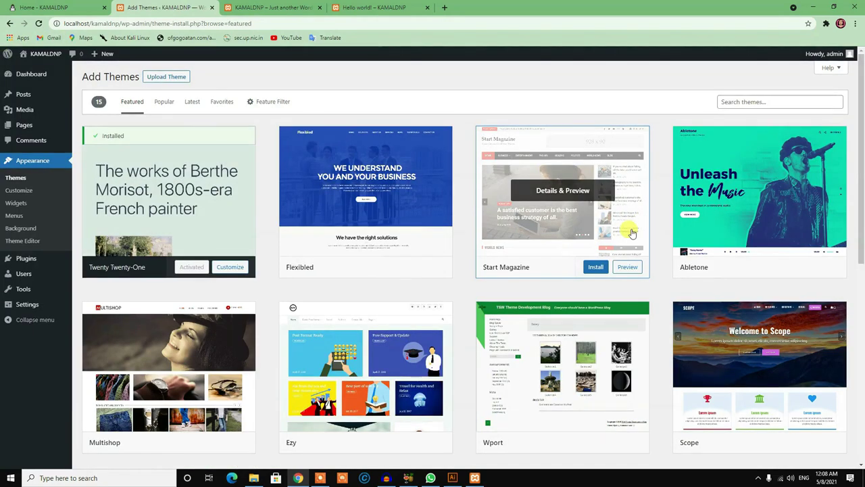
pyautogui.click(596, 268)
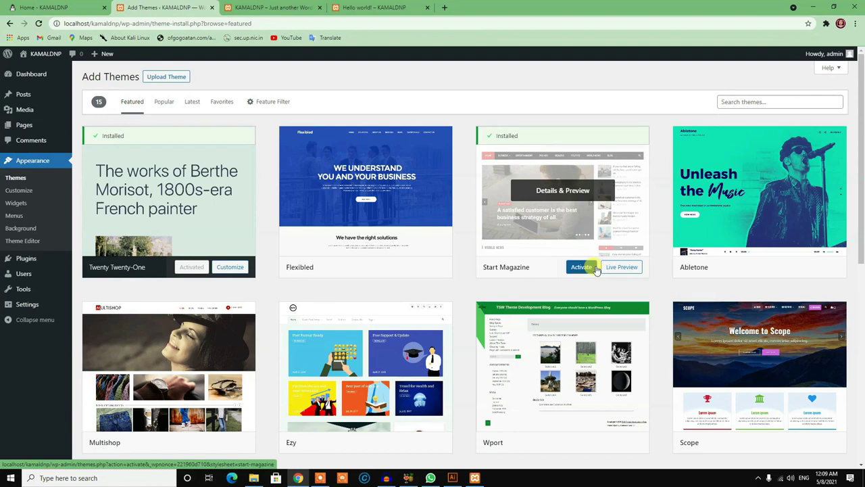
pyautogui.click(590, 270)
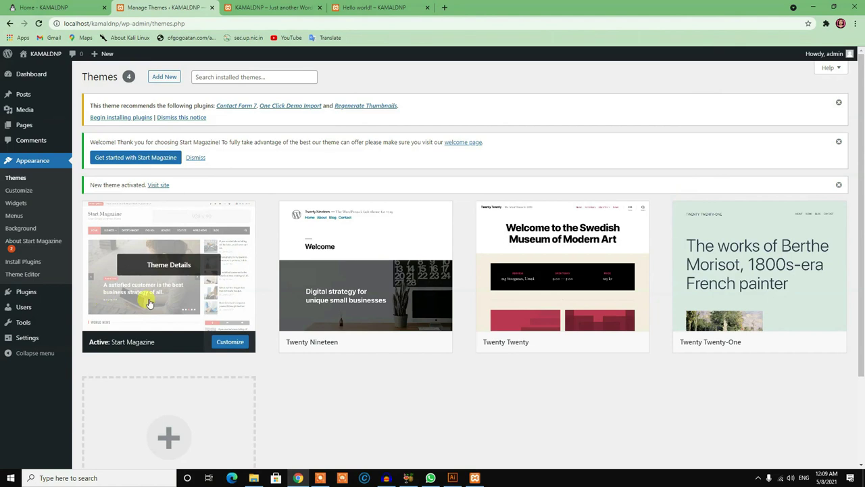
# Move the "Hello world!" post's browser tab ahead of the front page's tab and reload the post.
pyautogui.click(300, 8)
pyautogui.click(372, 5)
pyautogui.moveTo(373, 6); pyautogui.dragTo(309, 7)
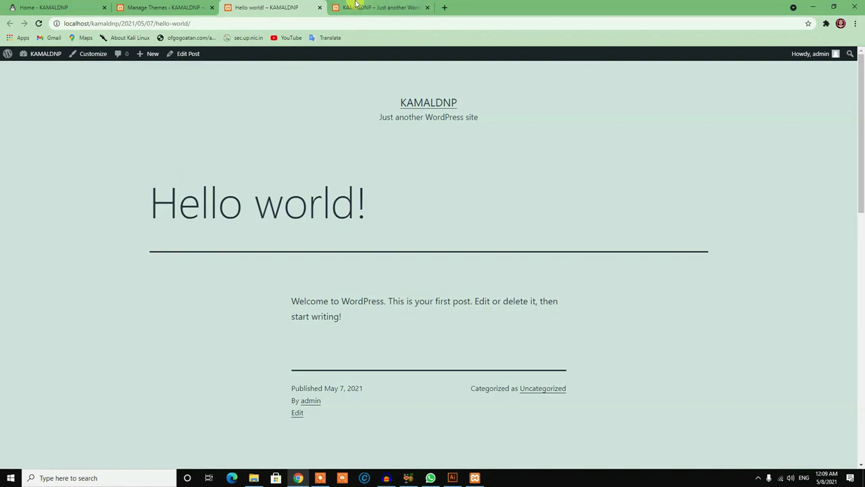
pyautogui.click(38, 23)
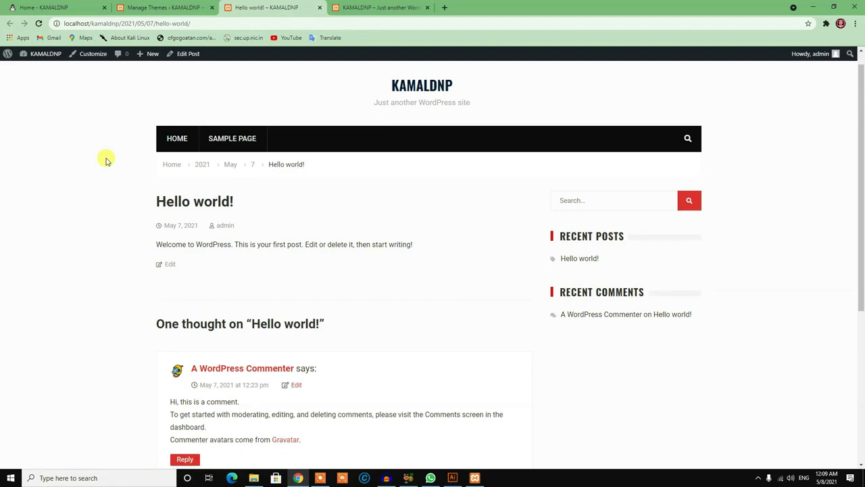
# Look over the "Hello world!" post in the Start Magazine theme, including its comment and reply form.
pyautogui.scroll(-4, 357, 309)
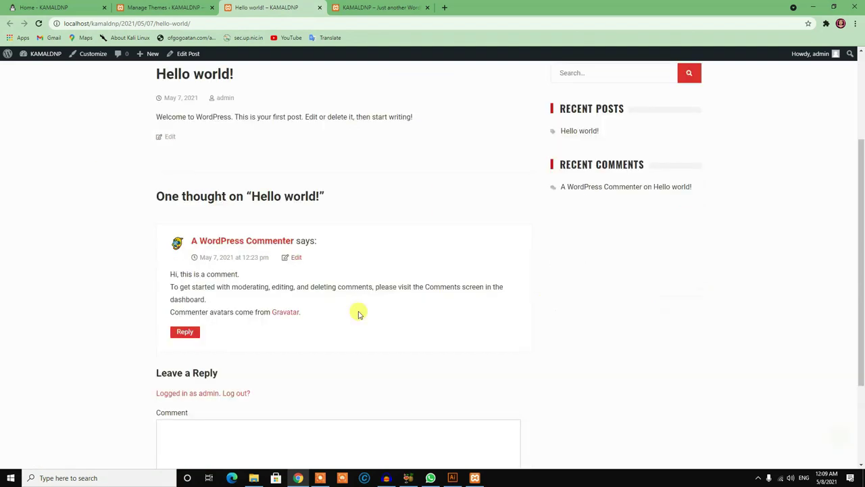
pyautogui.scroll(5, 473, 270)
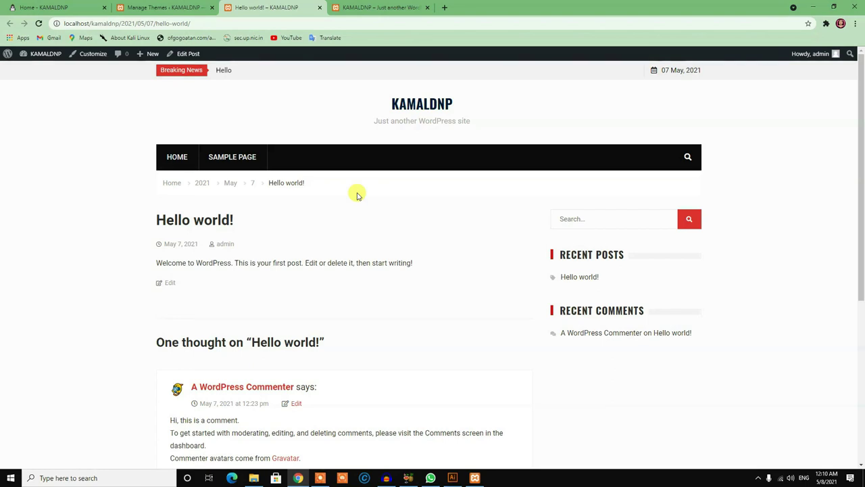
pyautogui.scroll(-1, 324, 221)
pyautogui.scroll(-4, 326, 223)
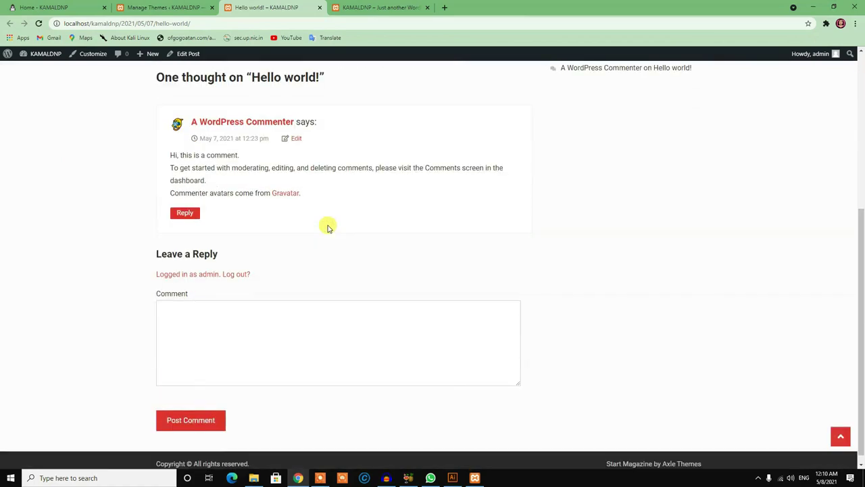
pyautogui.scroll(5, 223, 173)
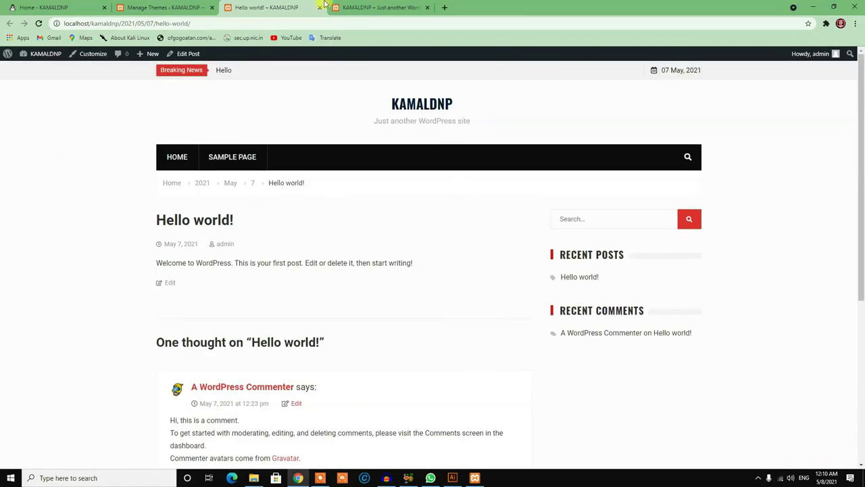
# Reload the site's front page in its own tab and return to the Manage Themes page by way of the post.
pyautogui.click(358, 7)
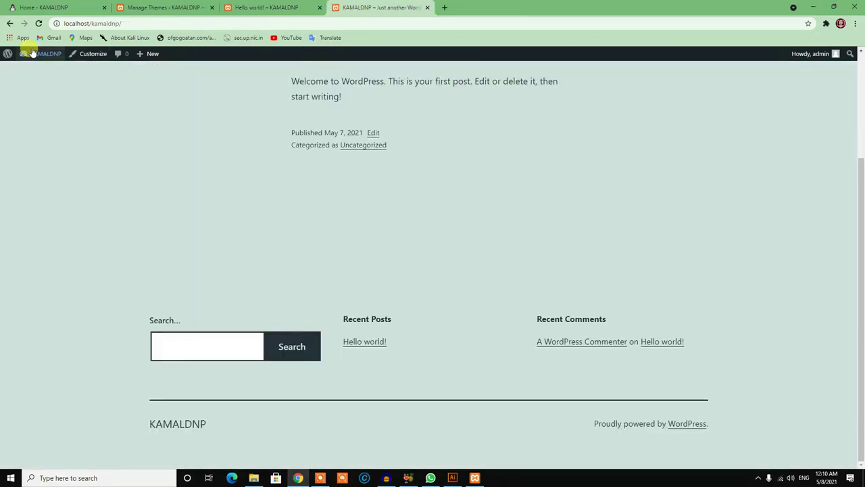
pyautogui.click(38, 23)
pyautogui.click(267, 7)
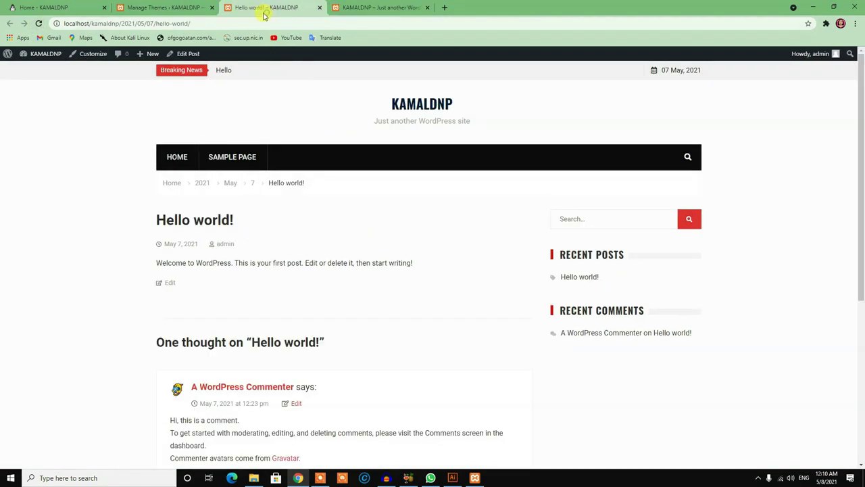
pyautogui.click(147, 6)
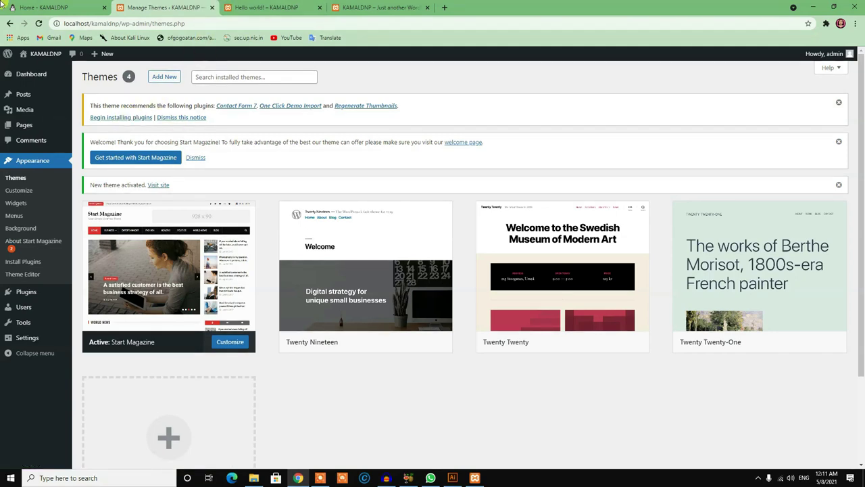
# Open the WordPress dashboard from the "Hello world!" post's tab and view the installed plugins.
pyautogui.click(267, 7)
pyautogui.click(47, 55)
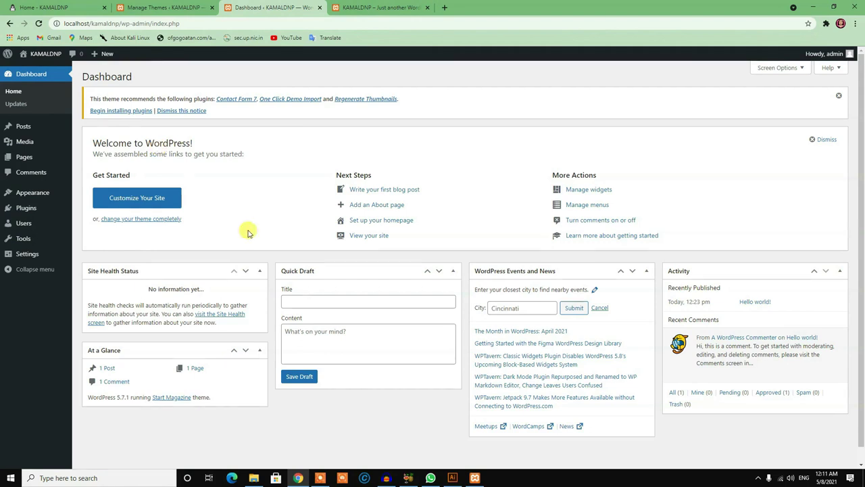
pyautogui.moveTo(30, 208)
pyautogui.click(87, 211)
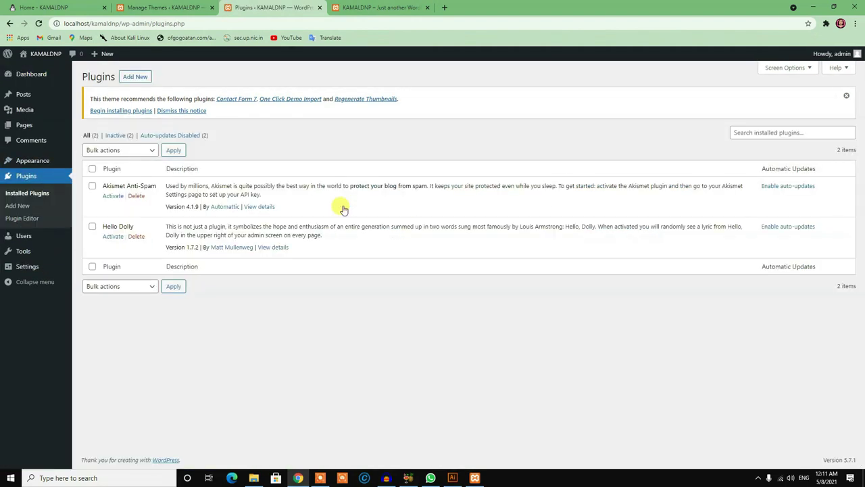
# Switch to the site's front page and place the cursor in the sidebar search box.
pyautogui.click(376, 8)
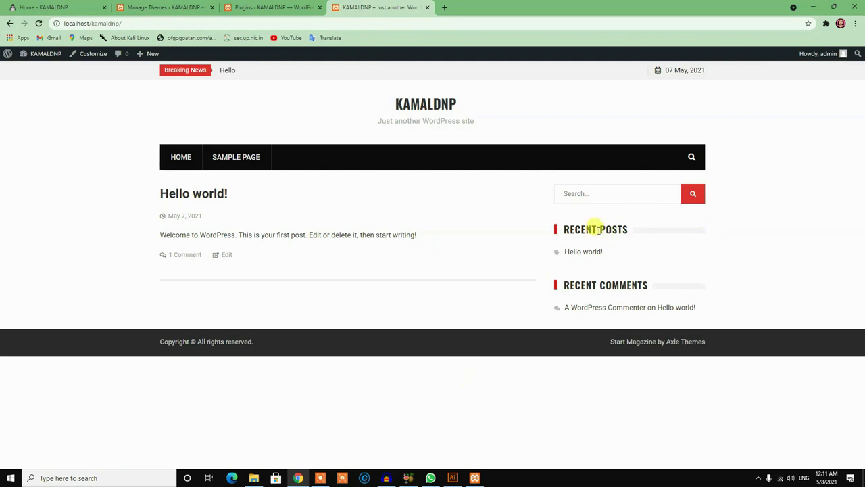
pyautogui.click(614, 192)
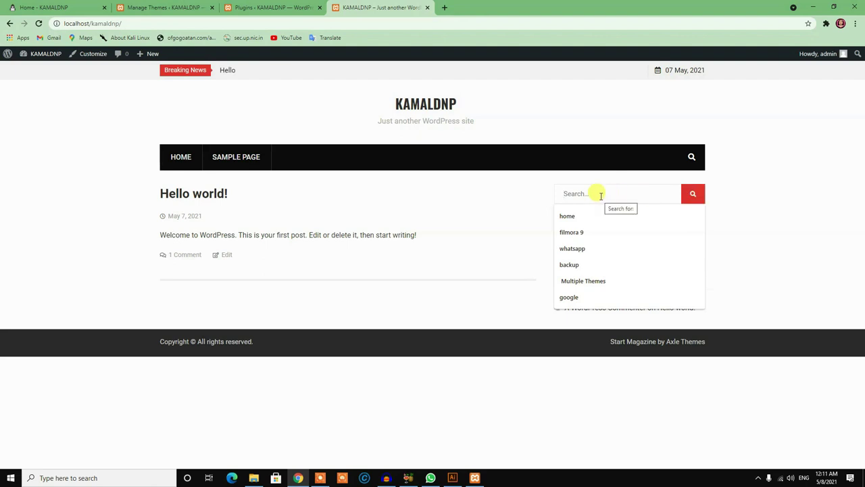
pyautogui.write('gtiuyuiy')
pyautogui.hotkey('ctrl', 'a')
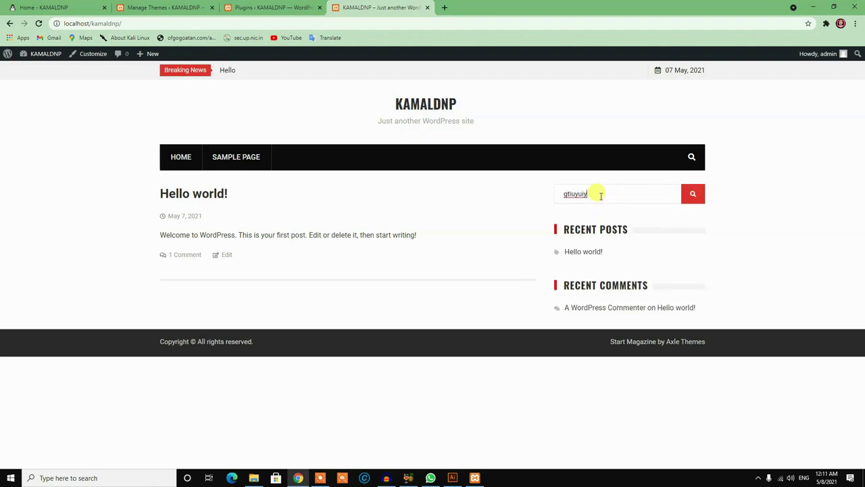
pyautogui.press('BackSpace')
pyautogui.press('BackSpace')
pyautogui.press('BackSpace')
pyautogui.press('BackSpace')
pyautogui.press('BackSpace')
pyautogui.press('BackSpace')
pyautogui.press('BackSpace')
pyautogui.press('BackSpace')
# Search the site for "hello".
pyautogui.write('hello')
pyautogui.press('Return')
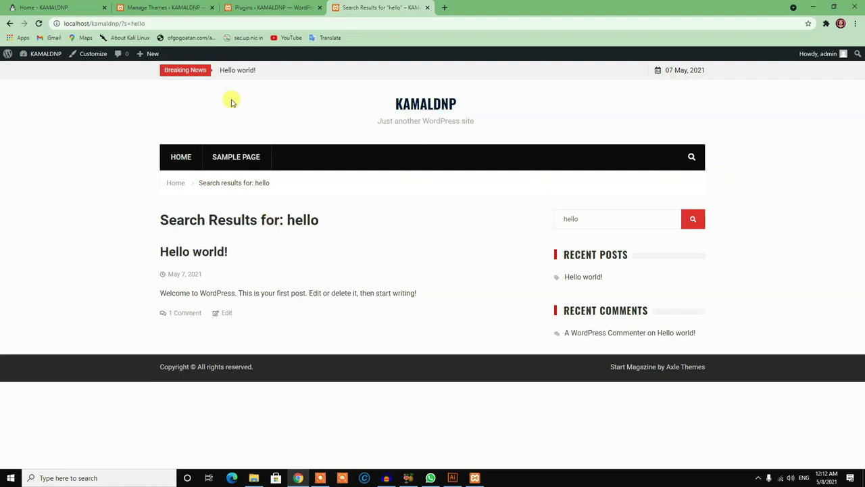
# Revisit the Manage Themes page and go back to the installed plugins list.
pyautogui.click(121, 7)
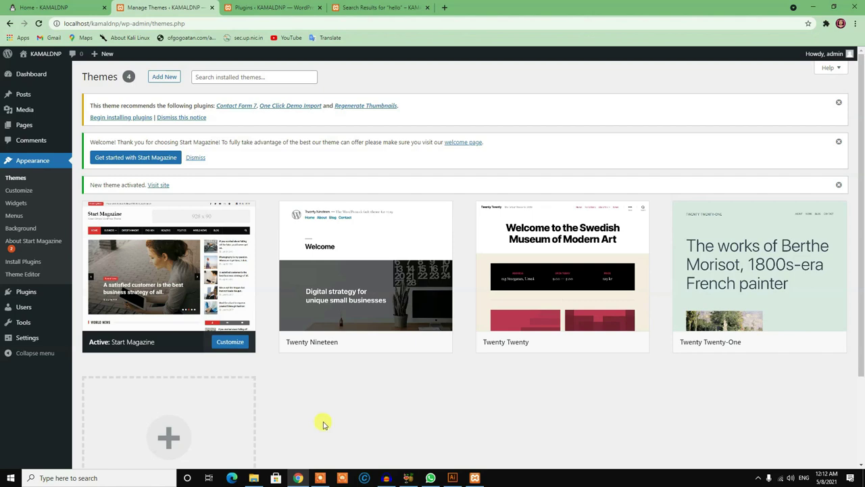
pyautogui.click(267, 5)
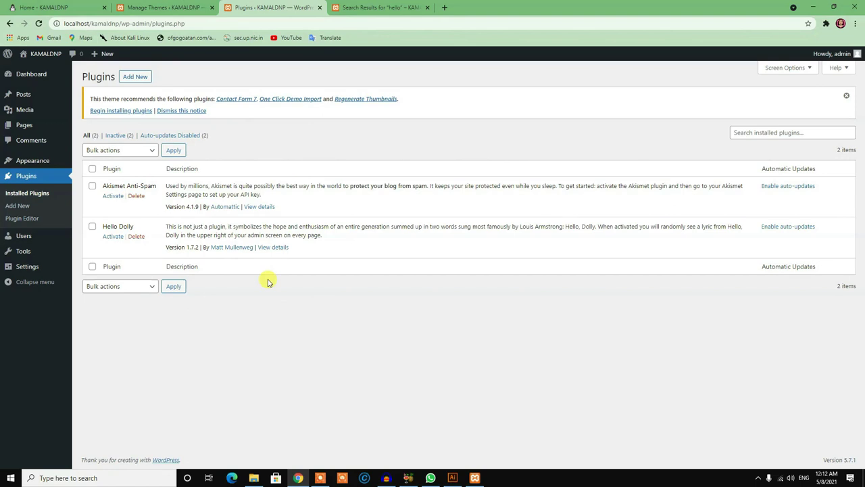
# Install the Classic Editor plugin from the featured plugins and activate it.
pyautogui.click(131, 79)
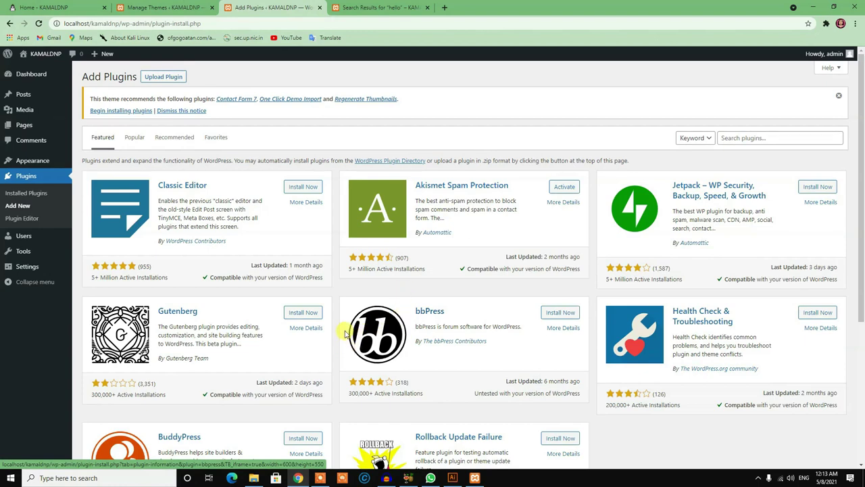
pyautogui.click(296, 188)
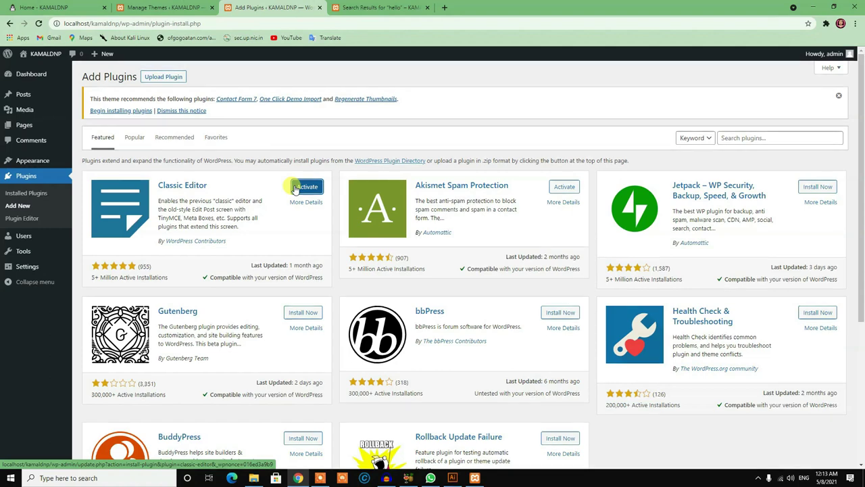
pyautogui.click(295, 190)
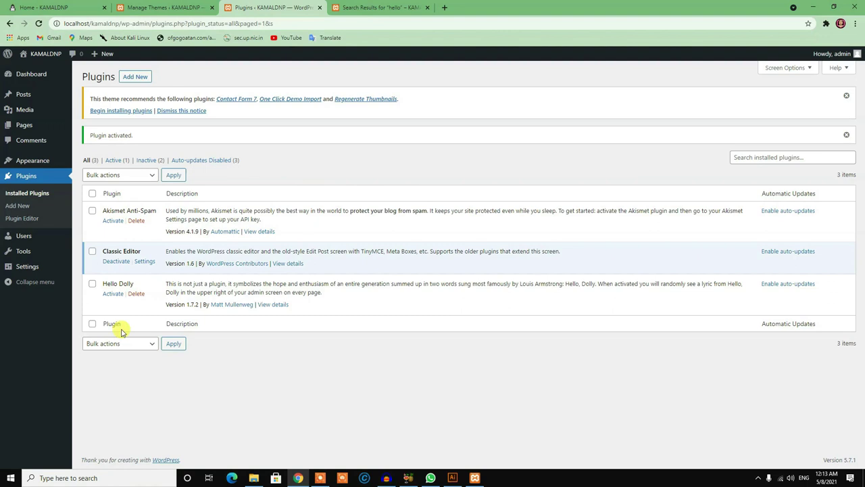
# Select all installed plugins and activate them with a bulk action.
pyautogui.click(92, 194)
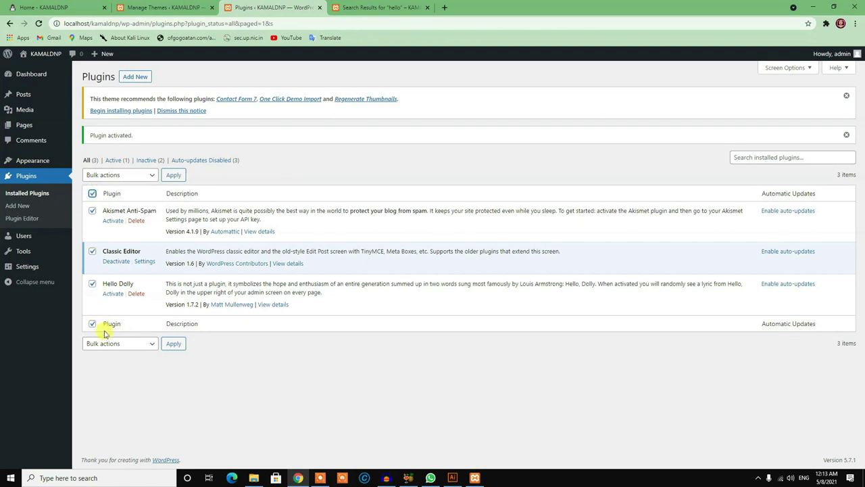
pyautogui.click(123, 177)
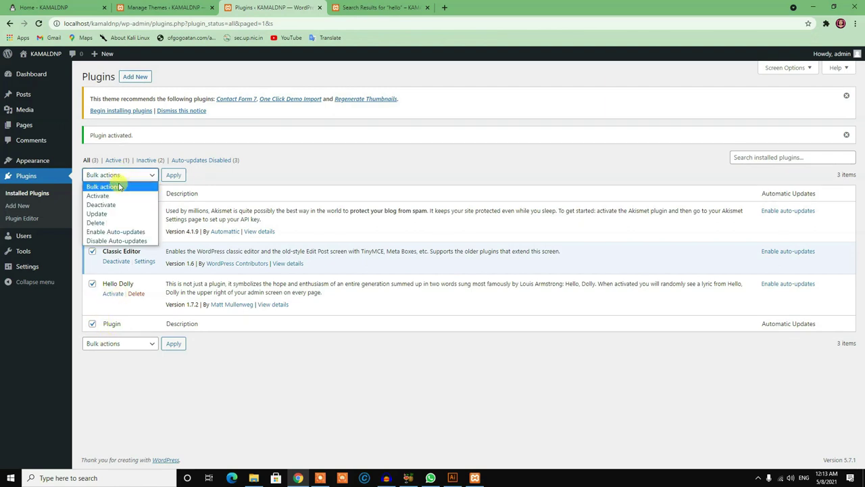
pyautogui.click(111, 195)
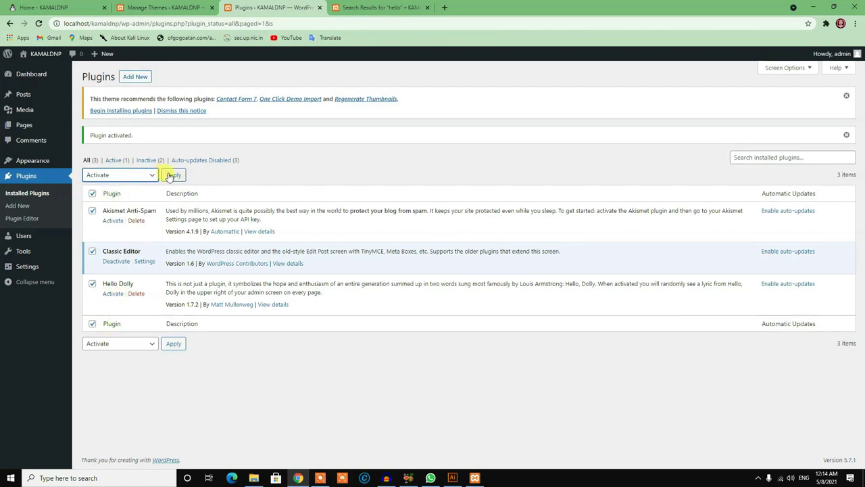
pyautogui.click(170, 175)
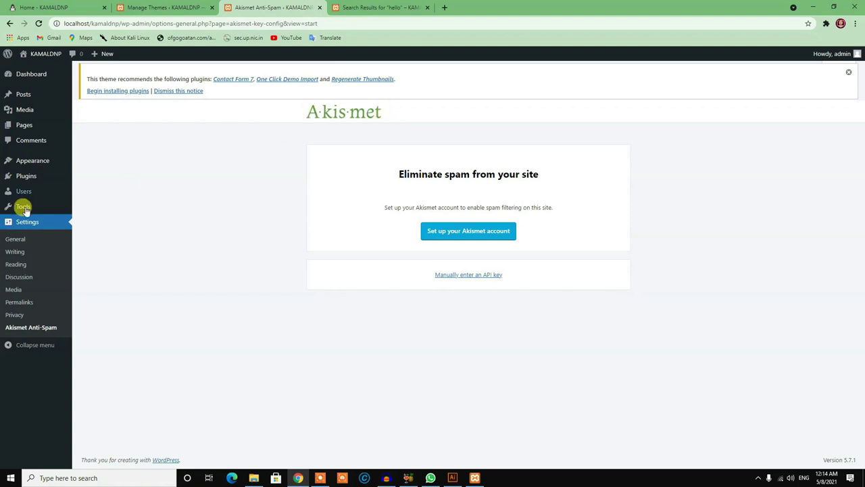
# Return to the installed plugins list and bulk-deactivate all the plugins.
pyautogui.moveTo(27, 176)
pyautogui.click(116, 176)
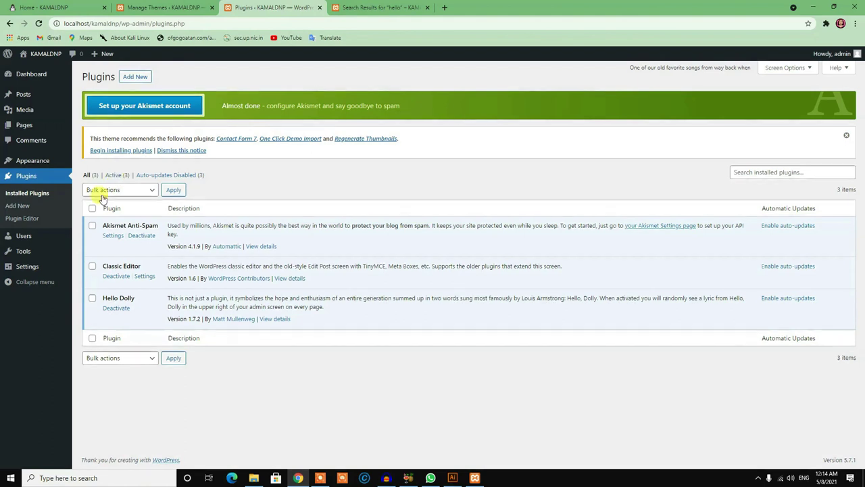
pyautogui.click(92, 208)
pyautogui.click(125, 192)
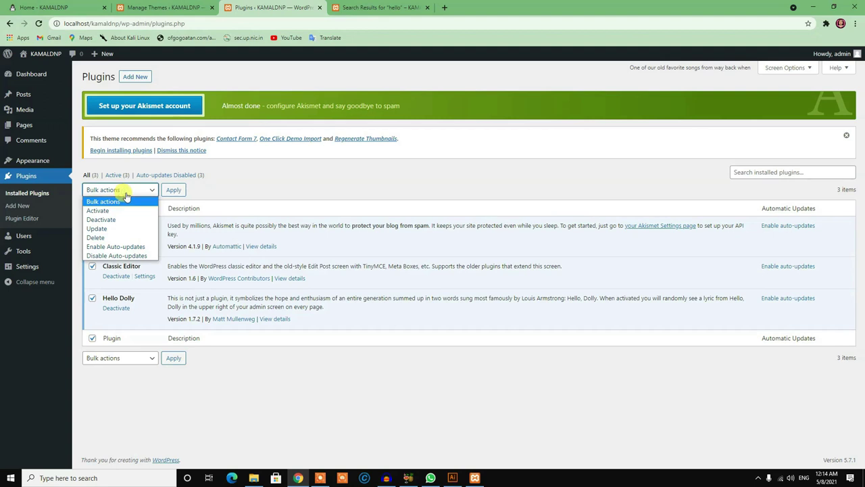
pyautogui.click(162, 218)
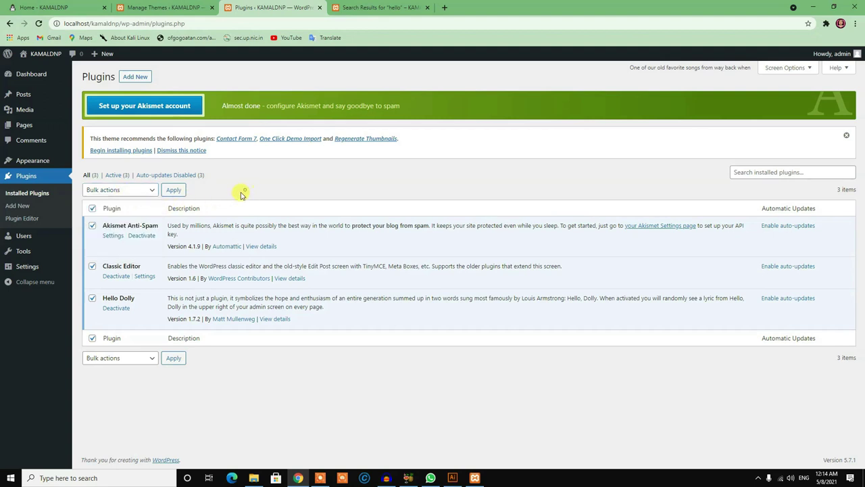
pyautogui.click(106, 192)
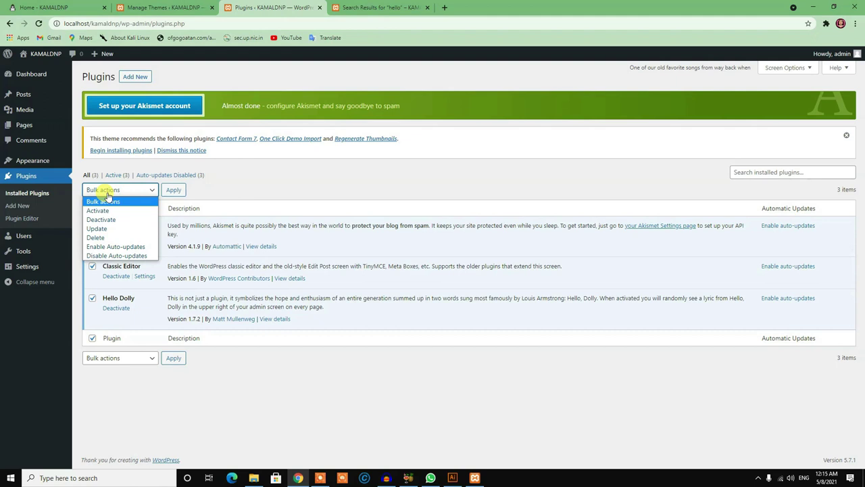
pyautogui.click(112, 219)
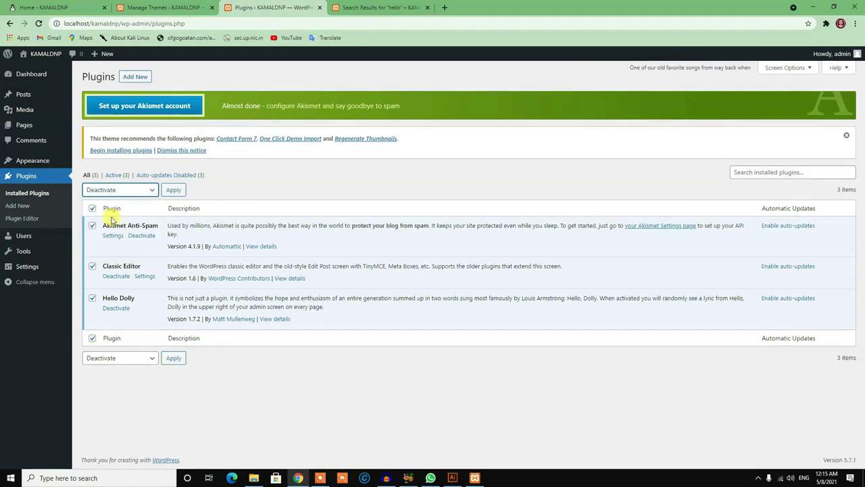
pyautogui.click(173, 191)
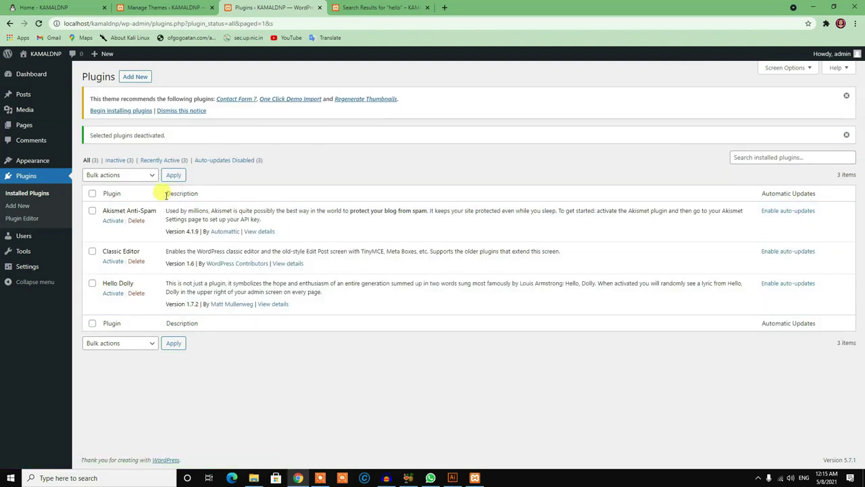
# Bulk-delete all the installed plugins, Akismet Anti-Spam, Classic Editor and Hello Dolly, along with their data.
pyautogui.click(92, 195)
pyautogui.click(119, 177)
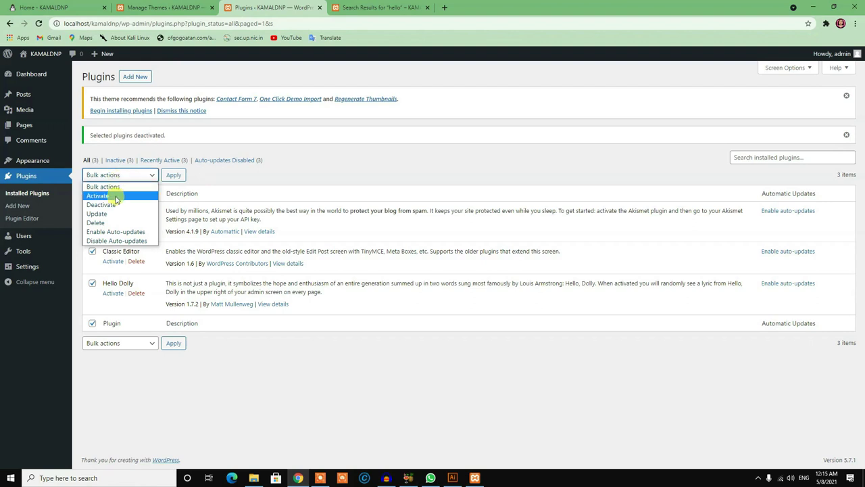
pyautogui.click(108, 222)
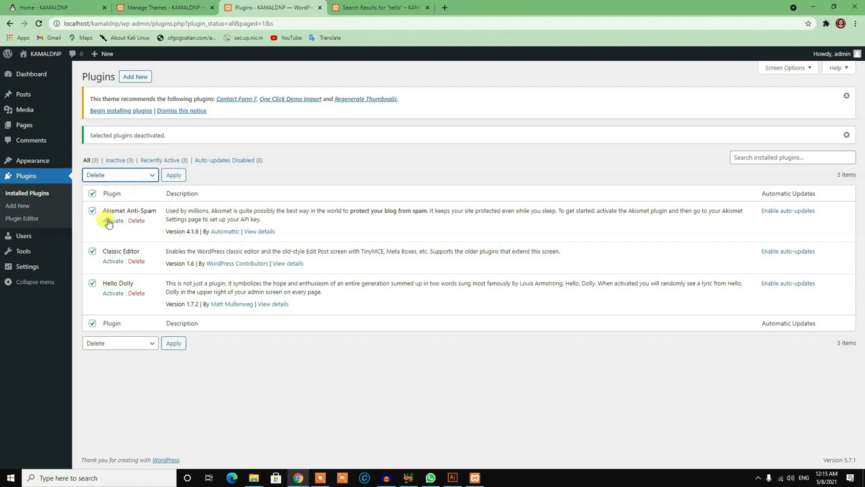
pyautogui.click(179, 177)
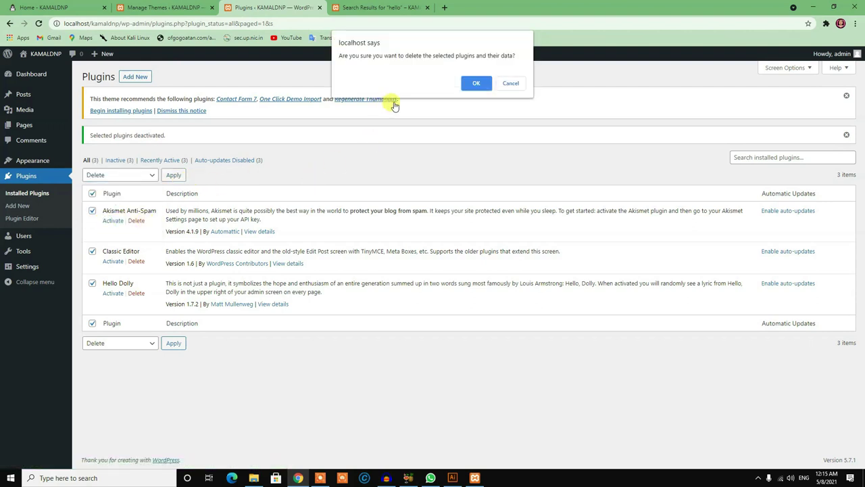
pyautogui.click(476, 84)
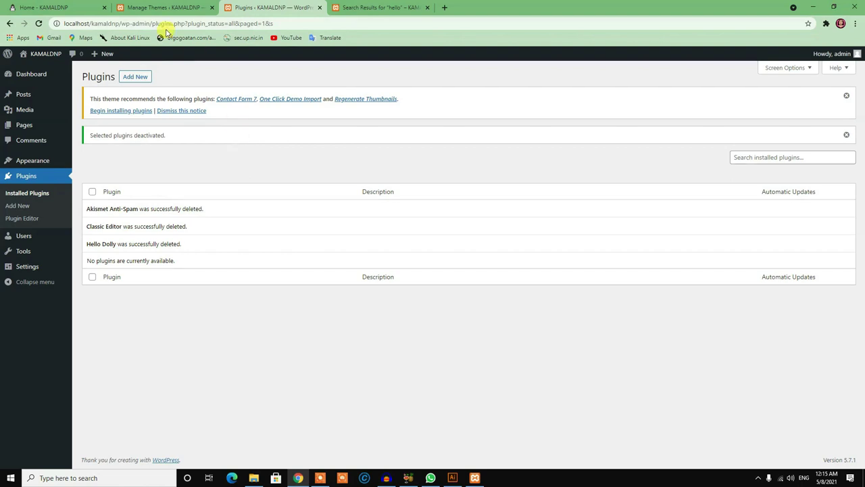
# Go to the Dashboard home and hide its Welcome panel through the screen options.
pyautogui.click(16, 76)
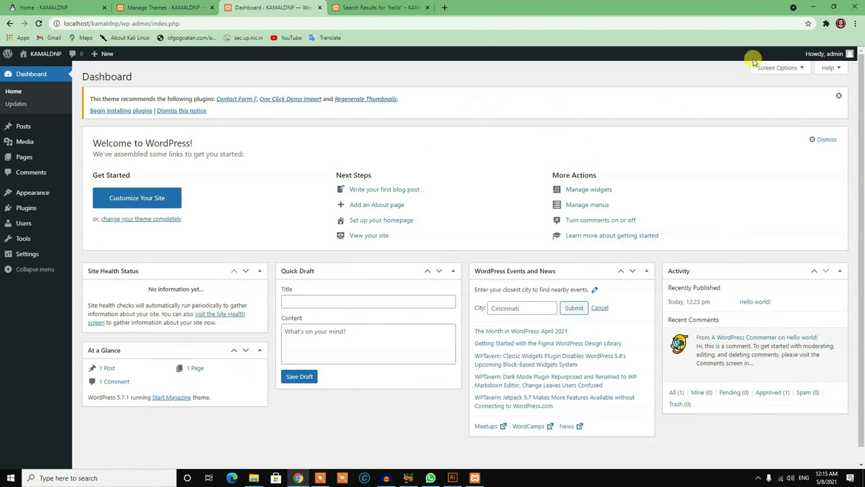
pyautogui.click(774, 68)
pyautogui.scroll(-1, 320, 182)
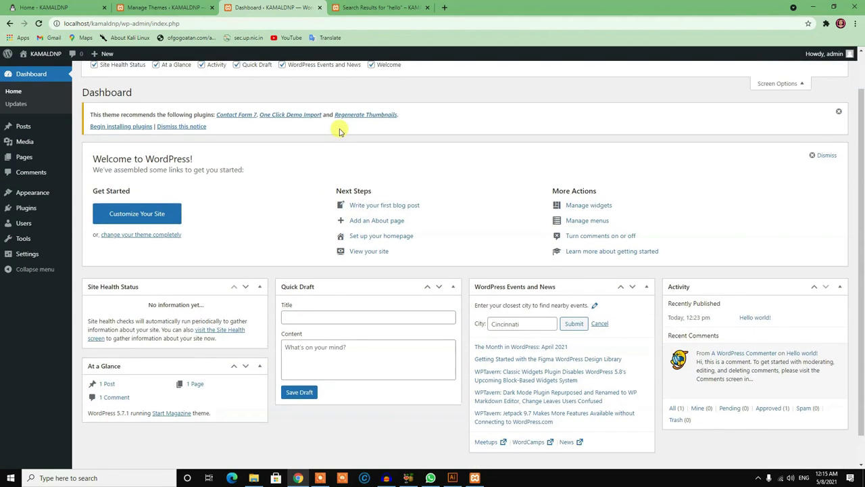
pyautogui.scroll(1, 338, 129)
pyautogui.click(372, 108)
pyautogui.click(371, 108)
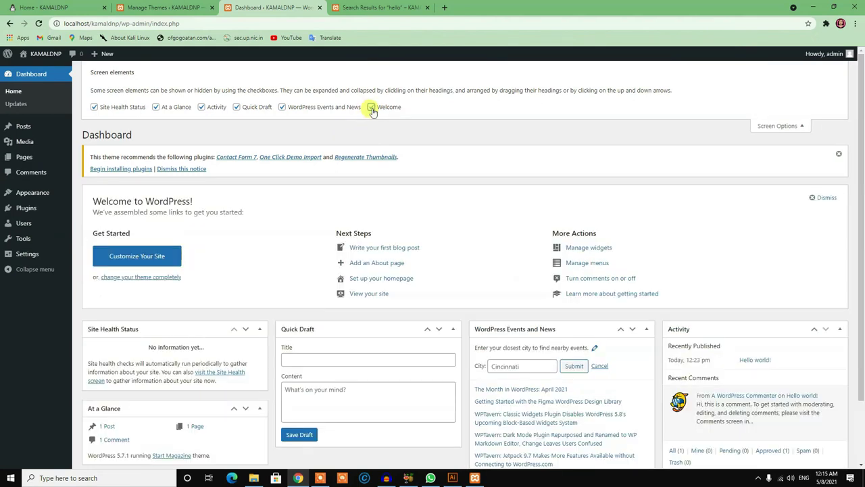
pyautogui.click(372, 108)
# Hide the WordPress Events and News, Quick Draft, Activity, At a Glance and Site Health Status boxes, then collapse the screen options.
pyautogui.click(305, 109)
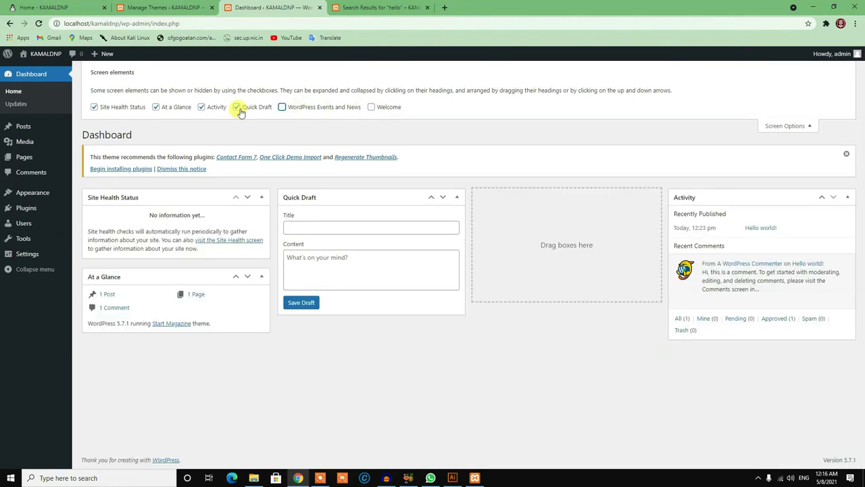
pyautogui.click(237, 108)
pyautogui.click(202, 107)
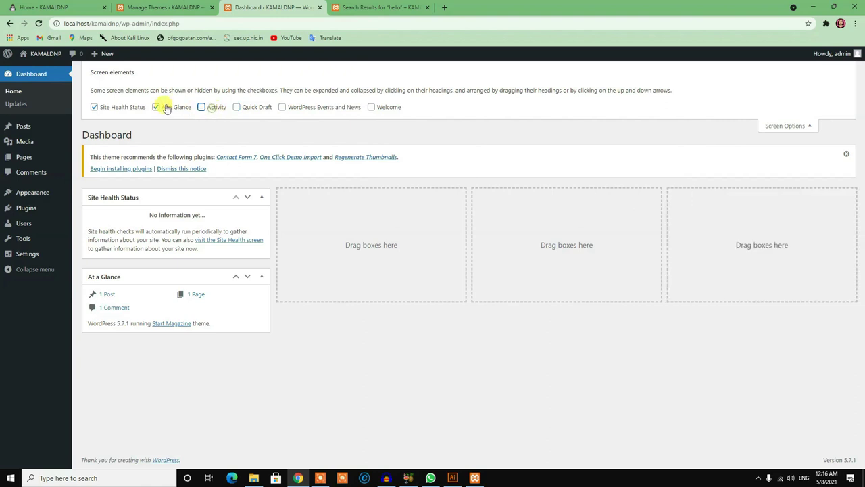
pyautogui.click(163, 107)
pyautogui.click(118, 109)
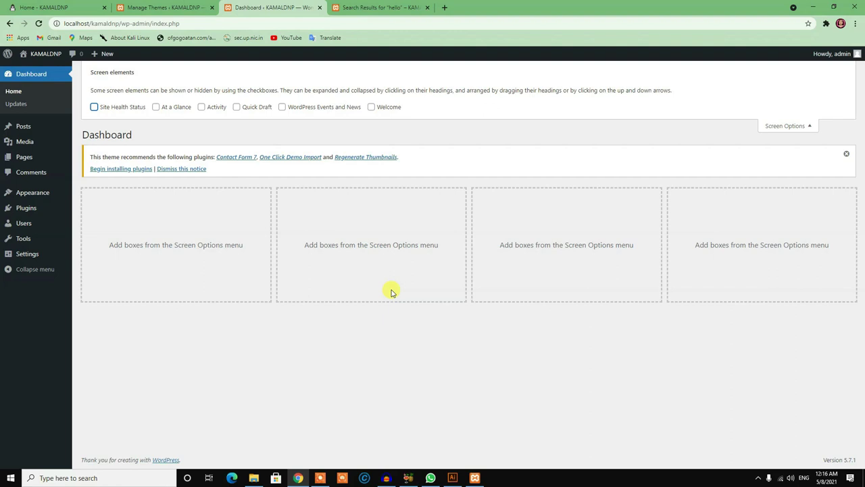
pyautogui.click(783, 126)
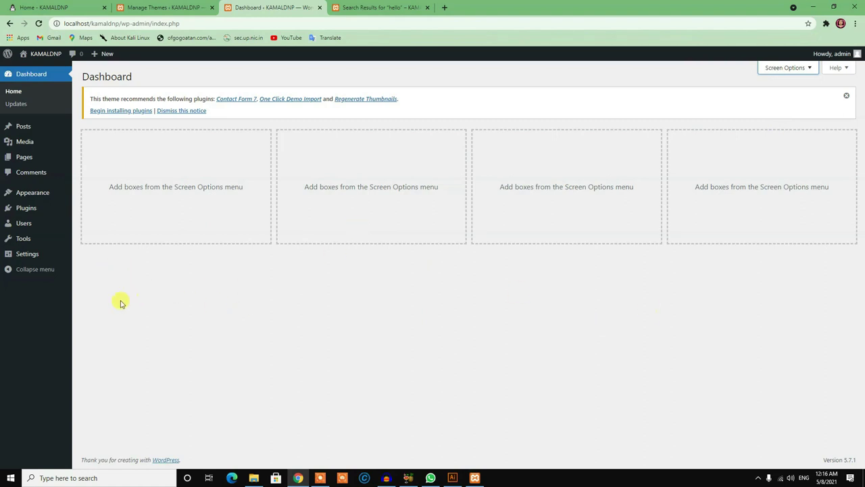
# Allow anyone to register under Membership in the General Settings and save the changes.
pyautogui.moveTo(29, 256)
pyautogui.click(122, 256)
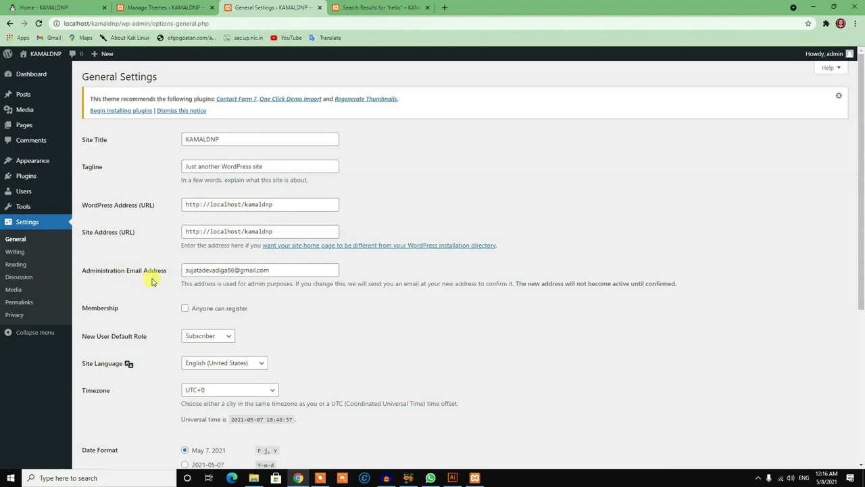
pyautogui.scroll(-2, 151, 280)
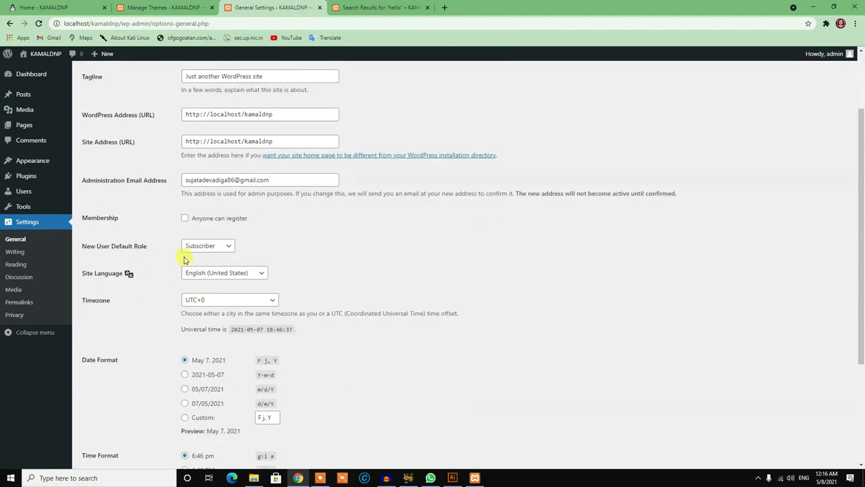
pyautogui.click(185, 218)
pyautogui.scroll(-4, 321, 277)
pyautogui.scroll(5, 116, 332)
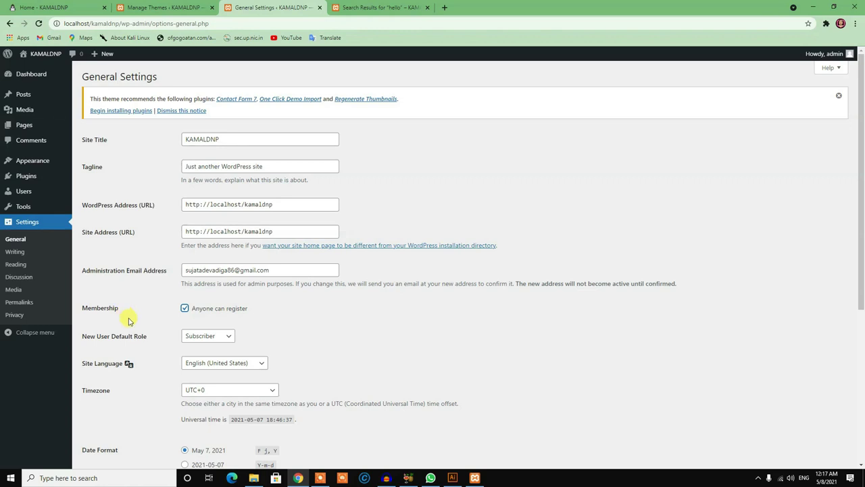
pyautogui.scroll(-4, 122, 396)
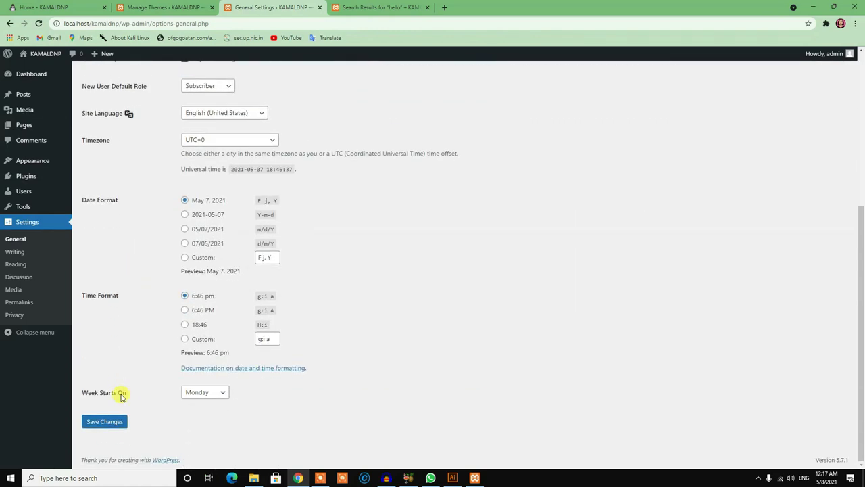
pyautogui.click(101, 425)
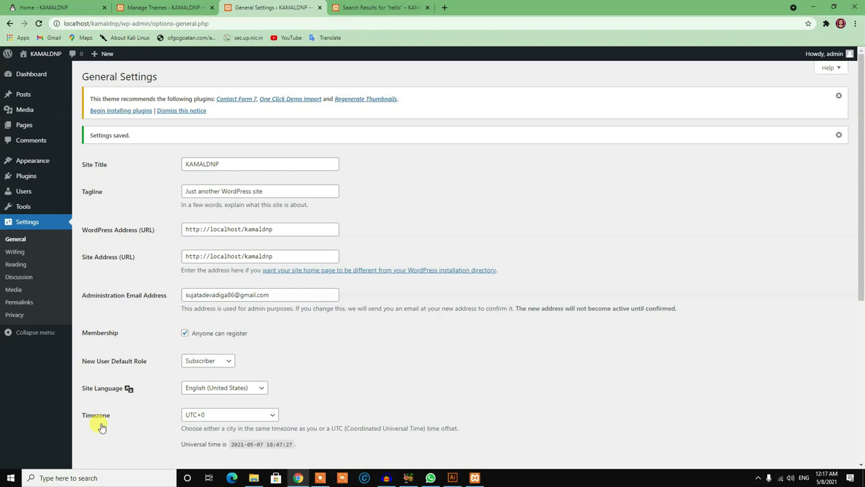
# Open the Reading Settings, try the static page option for the homepage display, and save the settings with the latest posts displayed.
pyautogui.click(14, 251)
pyautogui.click(16, 264)
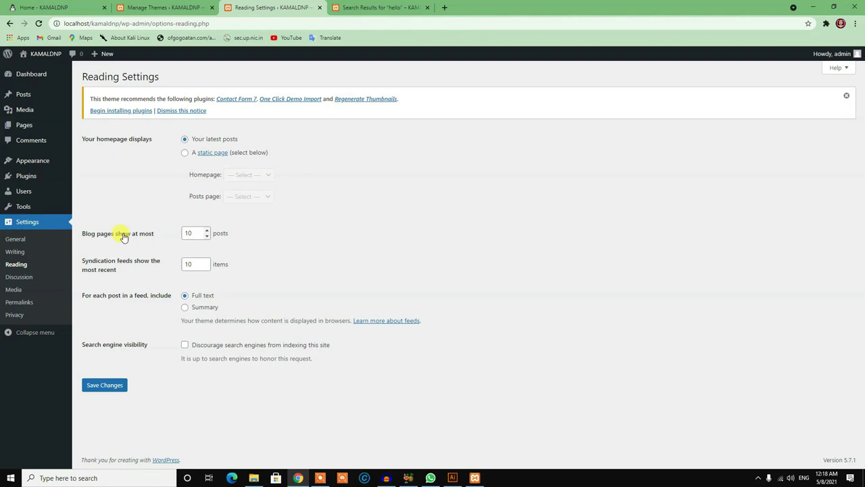
pyautogui.click(185, 153)
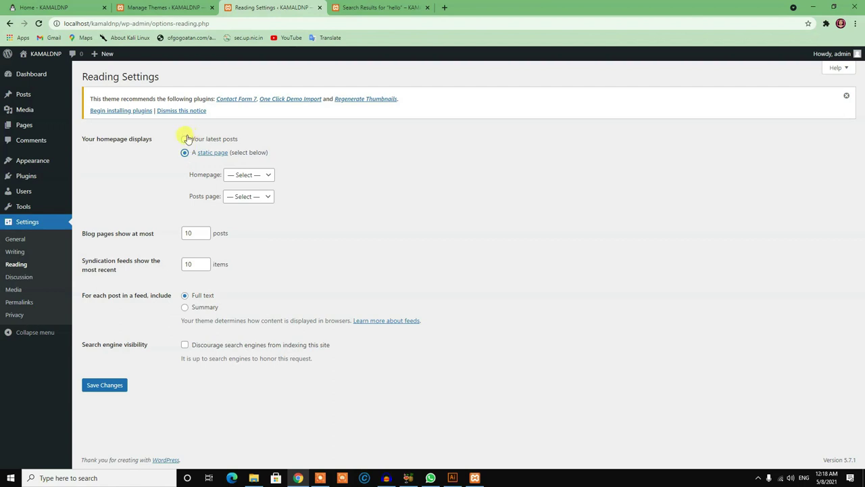
pyautogui.click(185, 139)
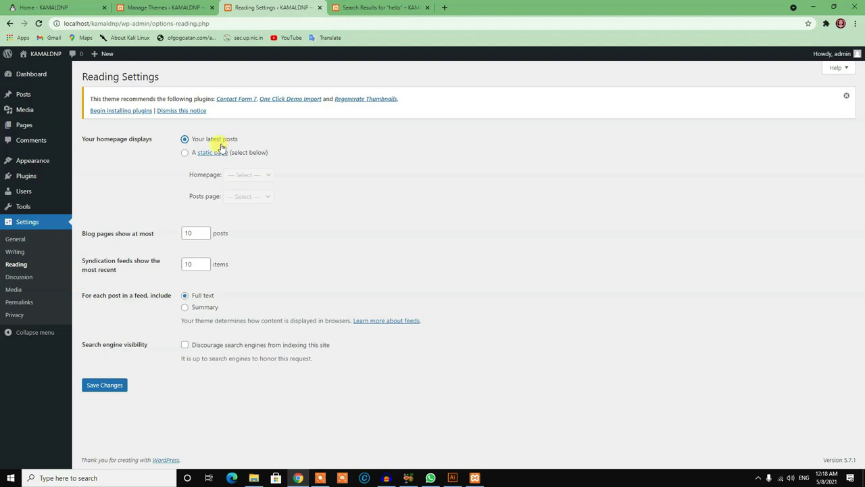
pyautogui.click(184, 154)
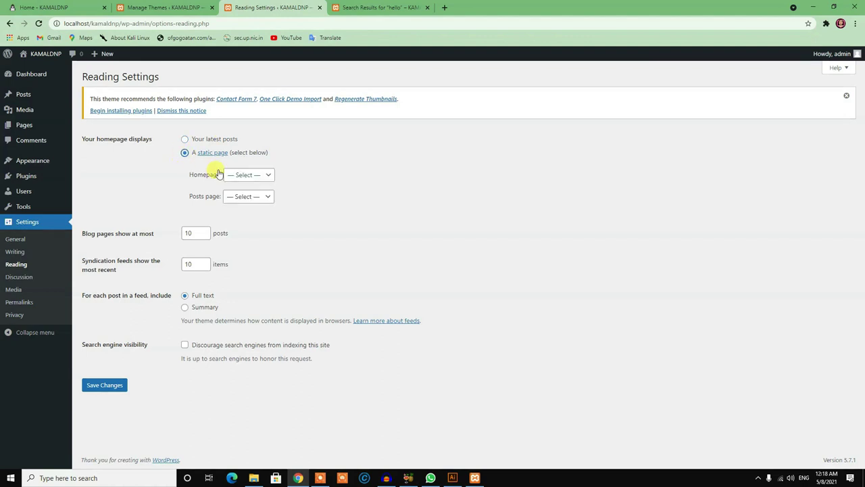
pyautogui.click(235, 175)
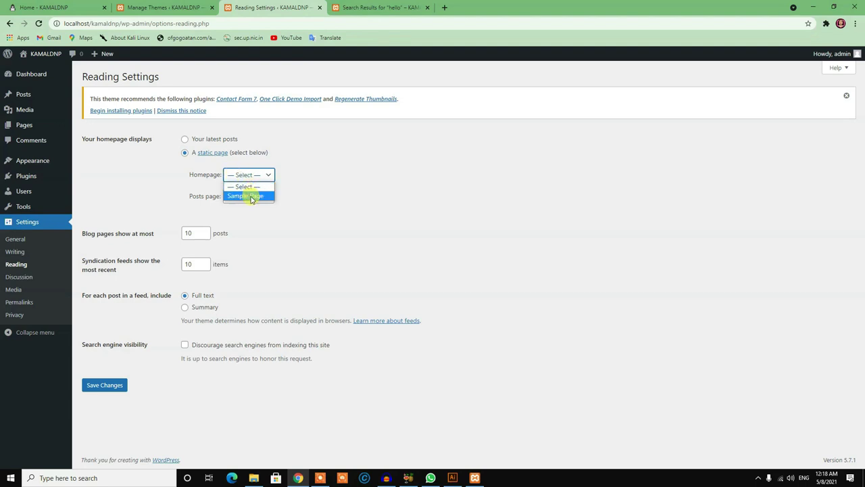
pyautogui.click(194, 212)
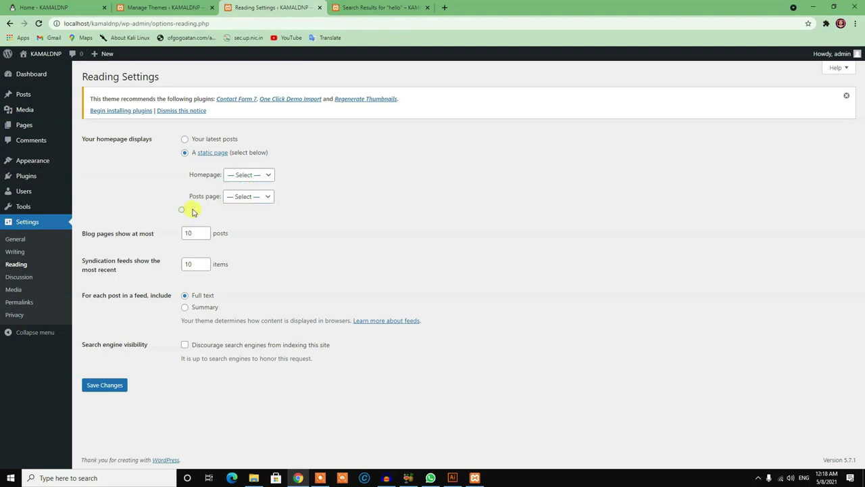
pyautogui.click(274, 196)
pyautogui.click(371, 198)
pyautogui.click(107, 385)
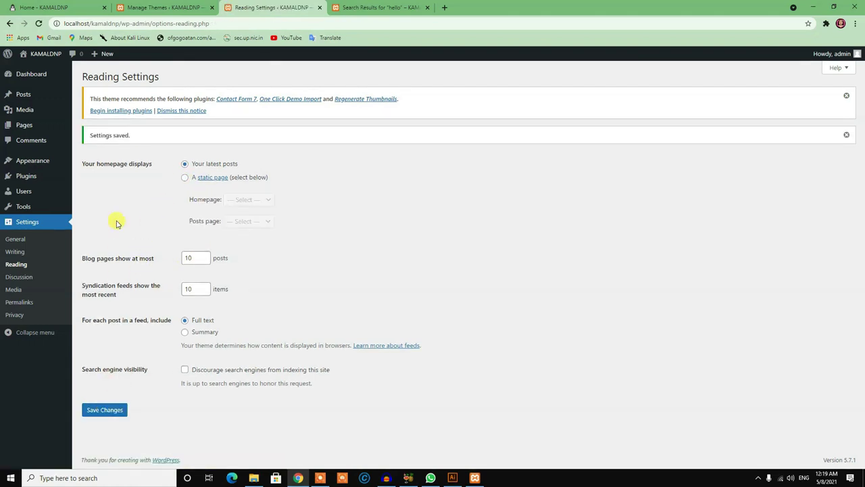
# Set the permalink structure to Post name in the Permalink Settings and save the changes.
pyautogui.click(27, 303)
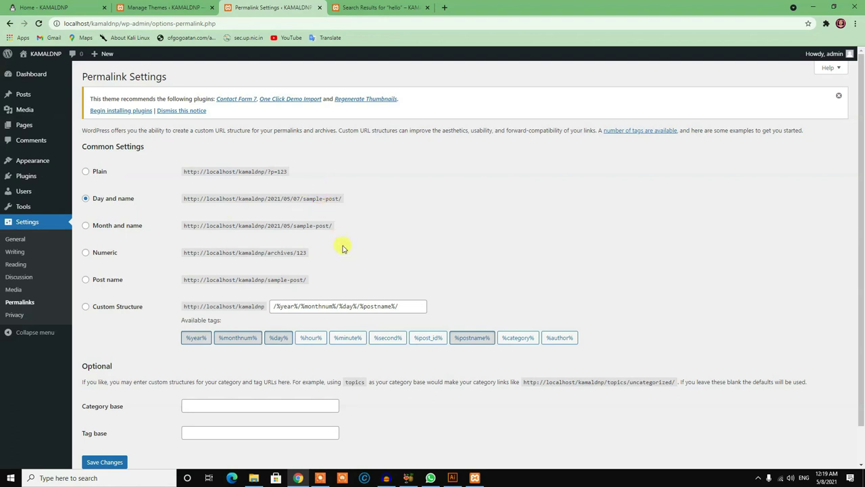
pyautogui.click(100, 280)
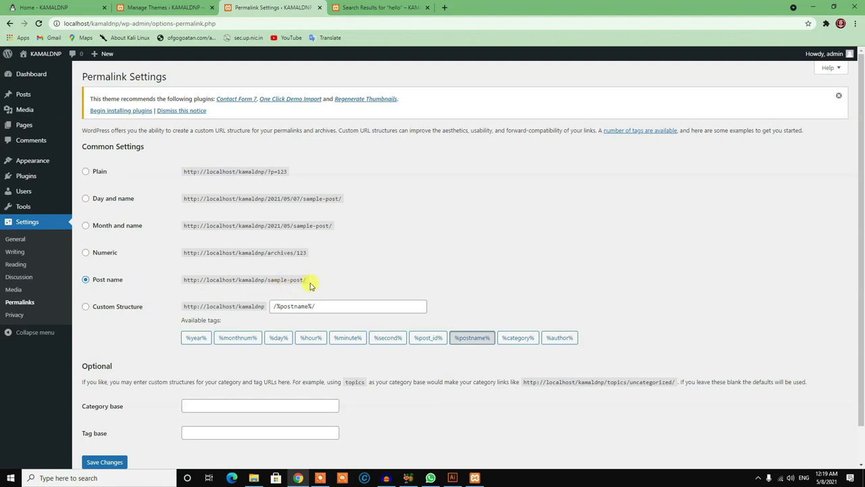
pyautogui.moveTo(308, 282); pyautogui.dragTo(220, 280)
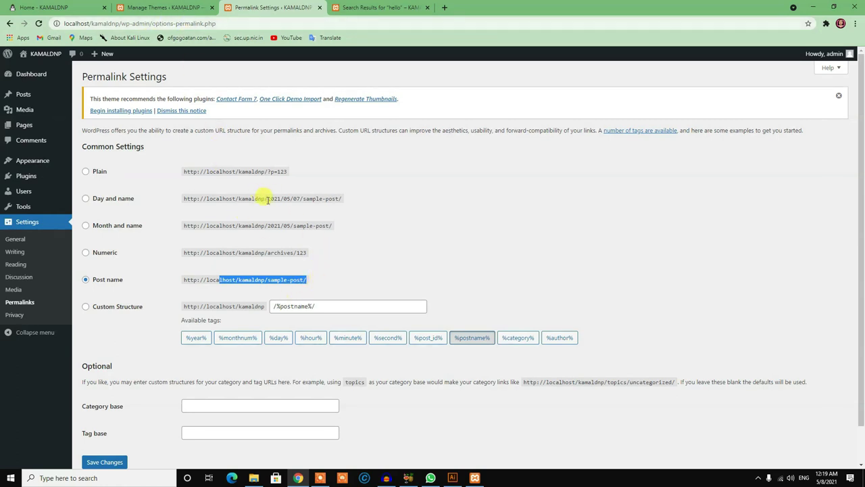
pyautogui.moveTo(267, 199); pyautogui.dragTo(301, 199)
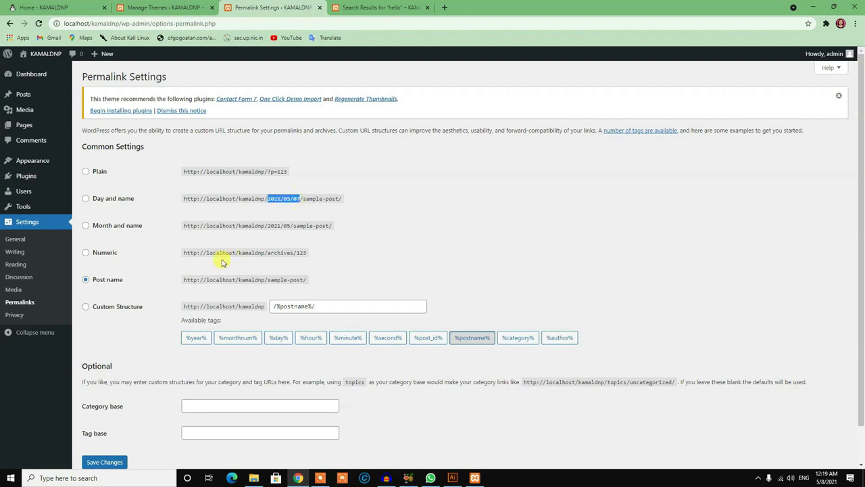
pyautogui.scroll(-2, 171, 275)
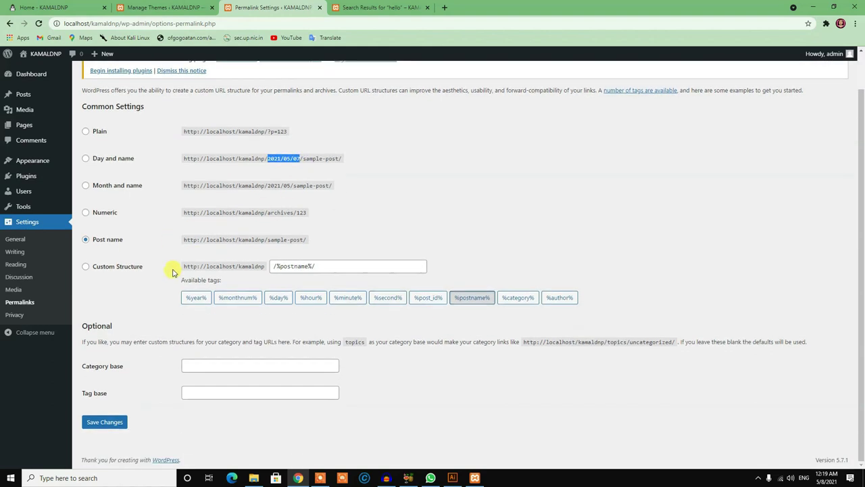
pyautogui.click(116, 428)
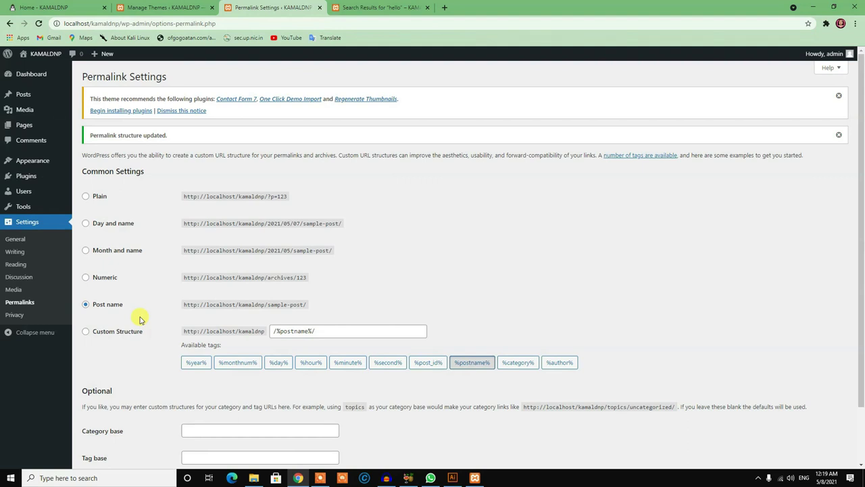
# Bulk-install the plugins recommended by the Start Magazine theme: Contact Form 7, One Click Demo Import and Regenerate Thumbnails.
pyautogui.click(22, 75)
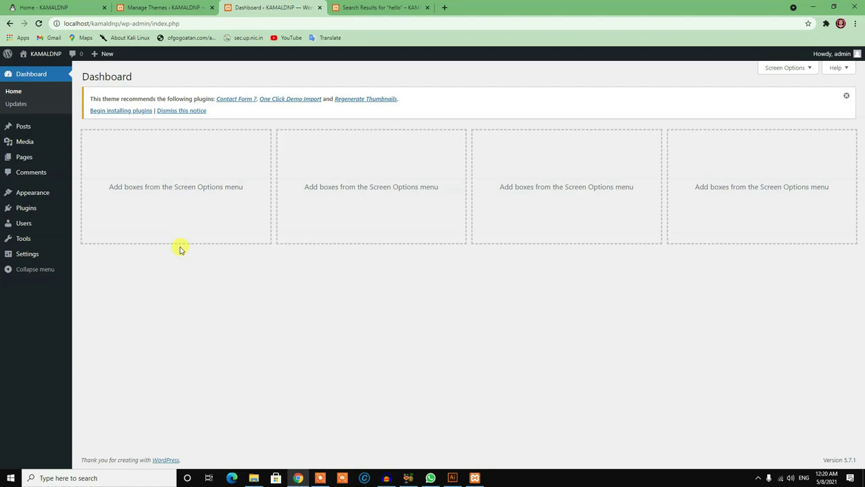
pyautogui.click(143, 7)
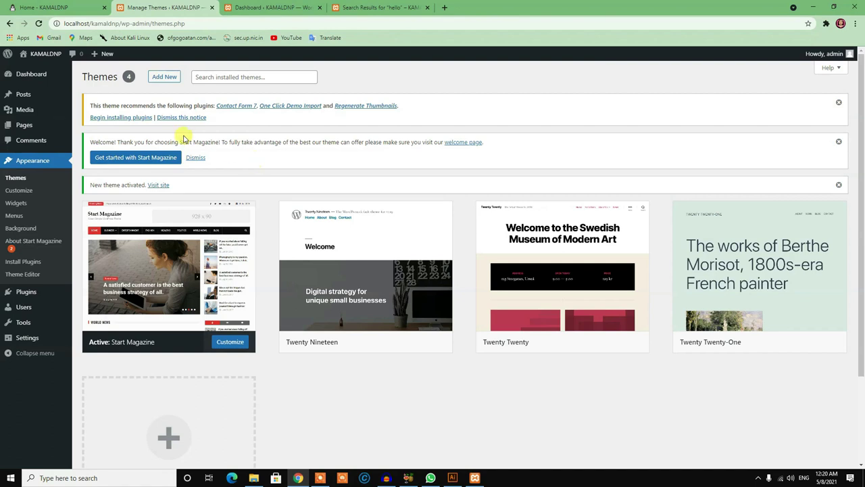
pyautogui.click(120, 117)
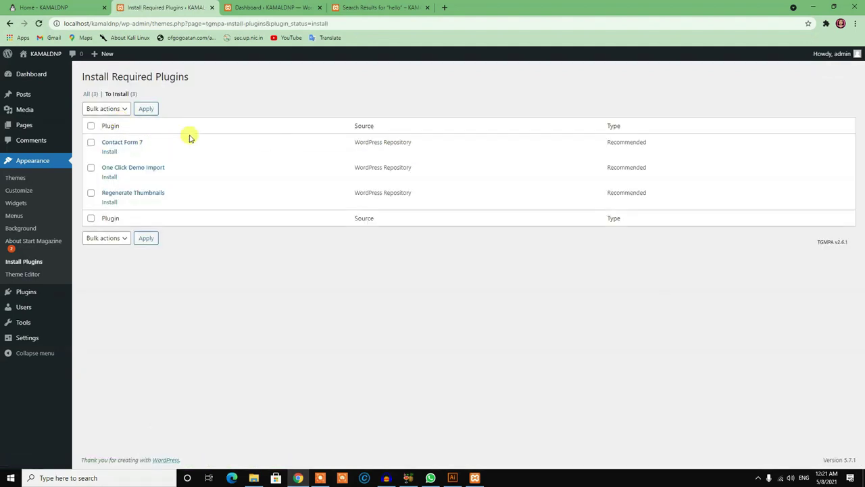
pyautogui.click(92, 127)
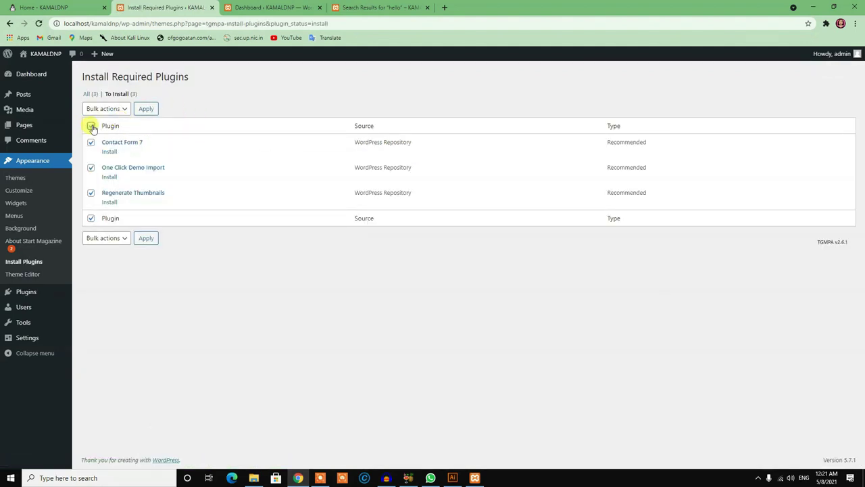
pyautogui.click(103, 110)
pyautogui.click(100, 129)
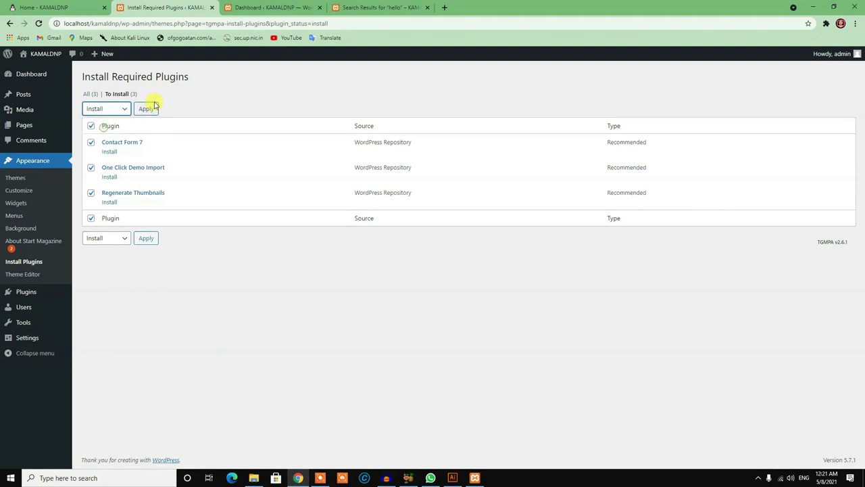
pyautogui.click(148, 109)
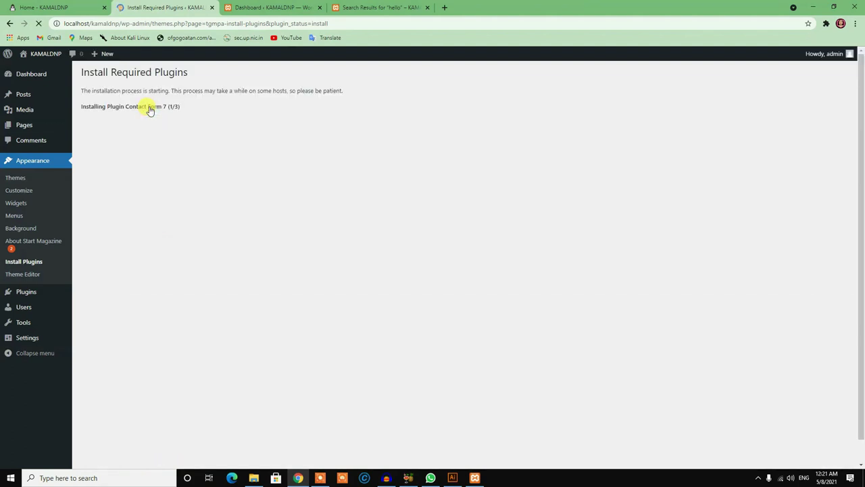
# Leave the plugin installation running and open the Add Themes page from the site's Themes page in the Dashboard browser tab.
pyautogui.click(240, 4)
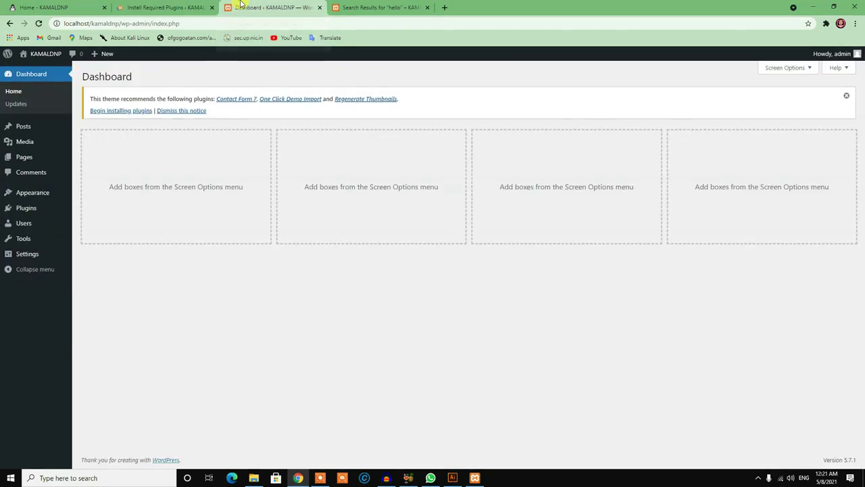
pyautogui.moveTo(52, 193)
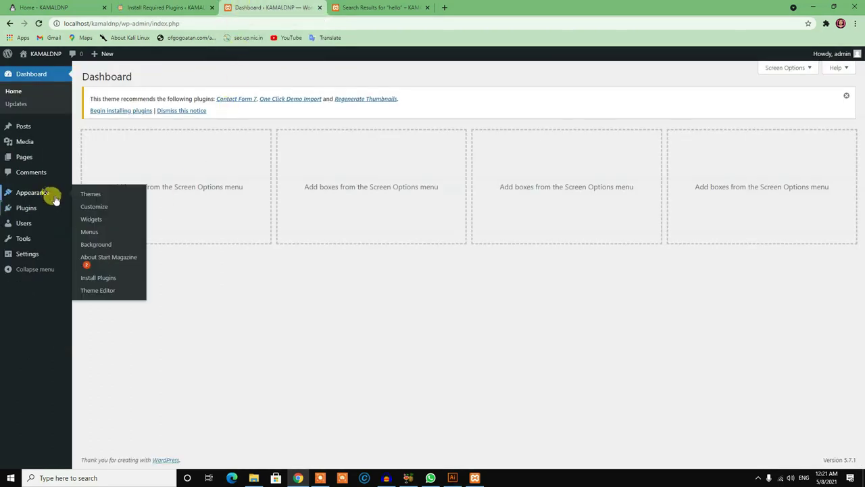
pyautogui.click(93, 199)
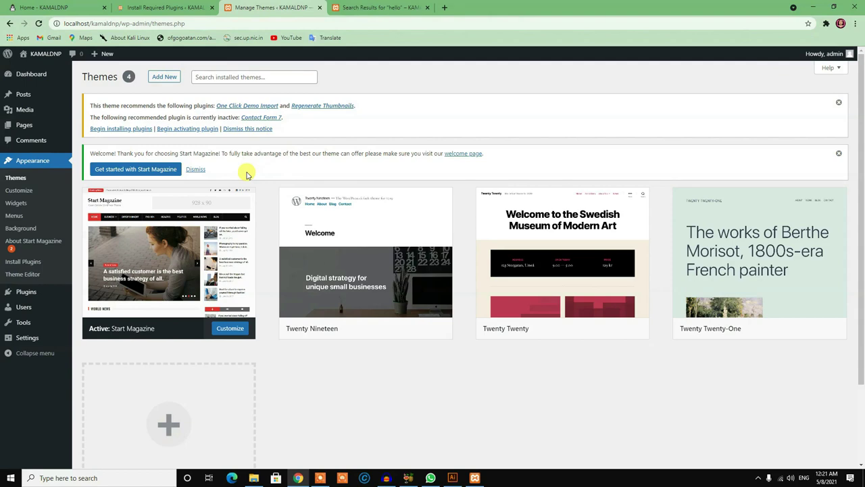
pyautogui.click(164, 76)
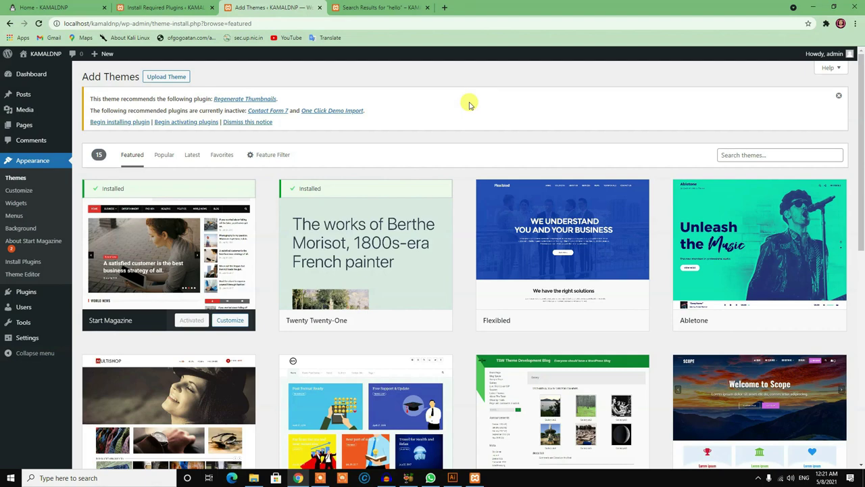
# Open wplocker.com in a new browser tab and go to the EduMall v2.7.3 LMS theme among the recently added files.
pyautogui.click(388, 8)
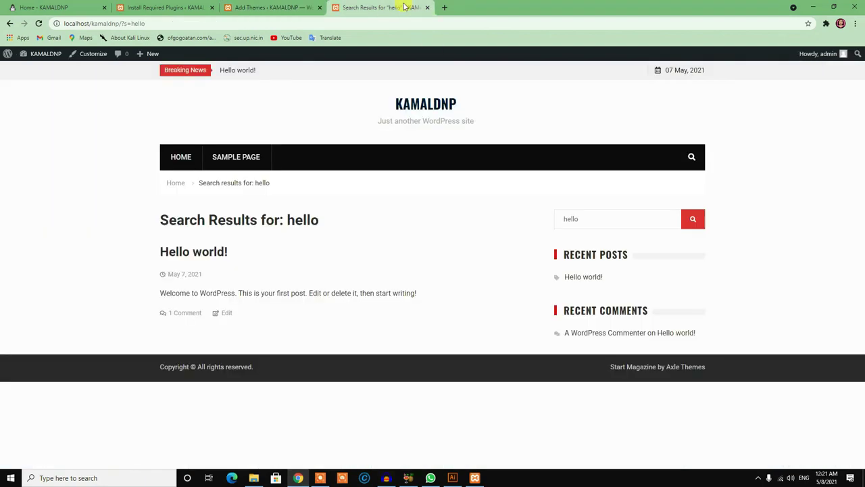
pyautogui.click(446, 8)
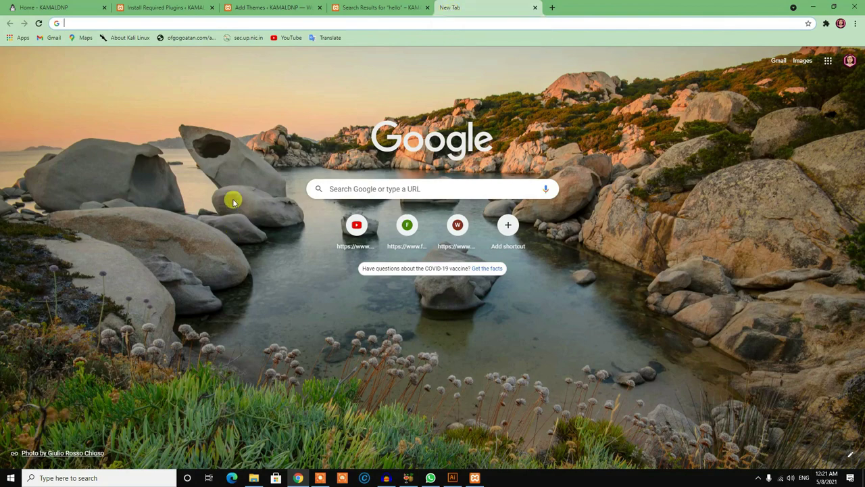
pyautogui.write('w')
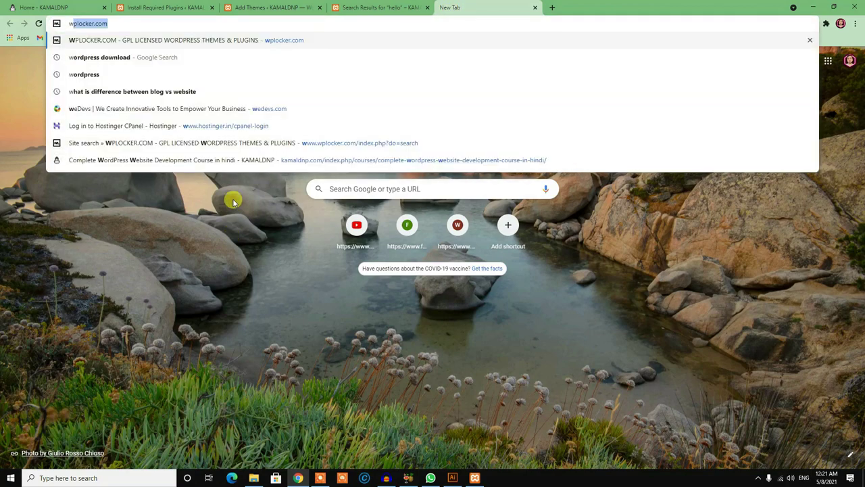
pyautogui.press('Right')
pyautogui.press('Return')
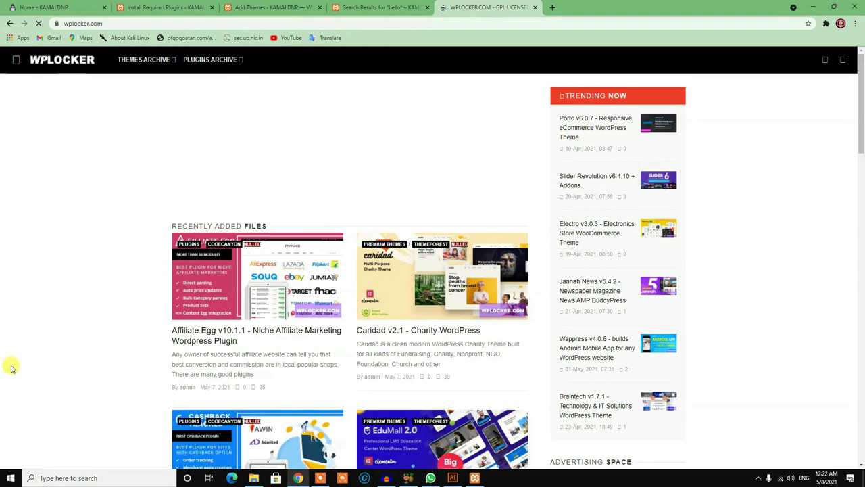
pyautogui.scroll(-2, 333, 128)
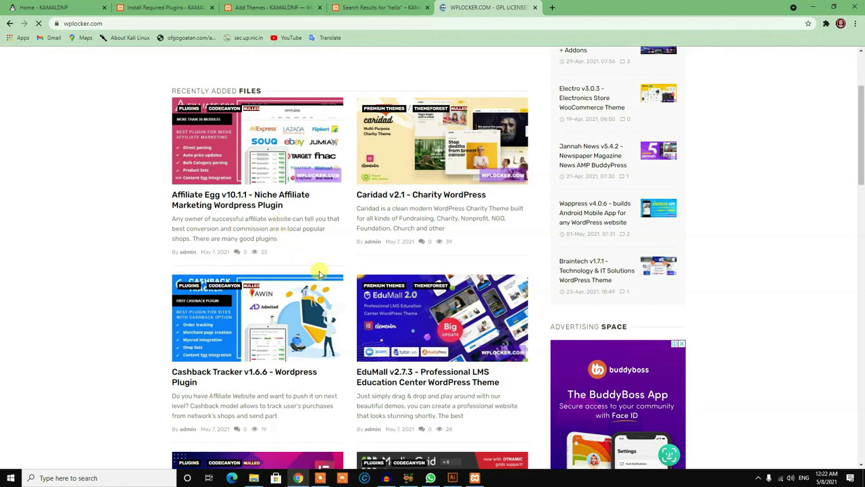
pyautogui.click(404, 331)
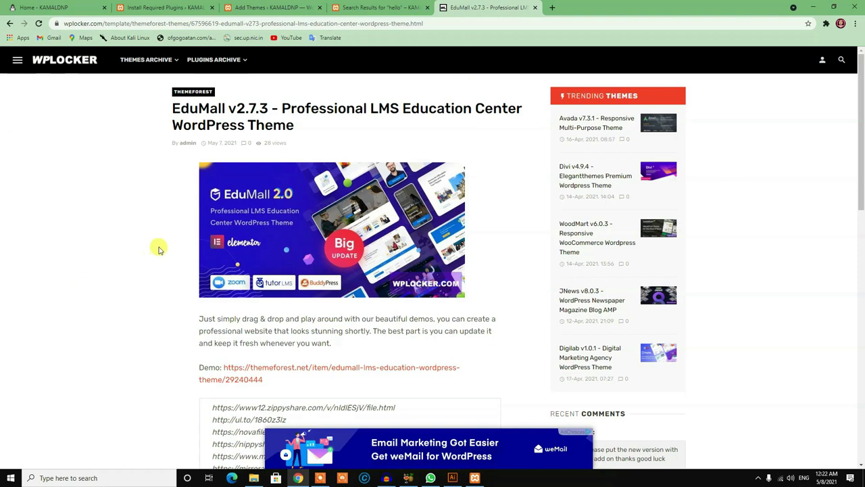
# Download edumall273.rar through the zippyshare link on the EduMall page, closing the advertisement tabs and the download page.
pyautogui.scroll(-3, 159, 250)
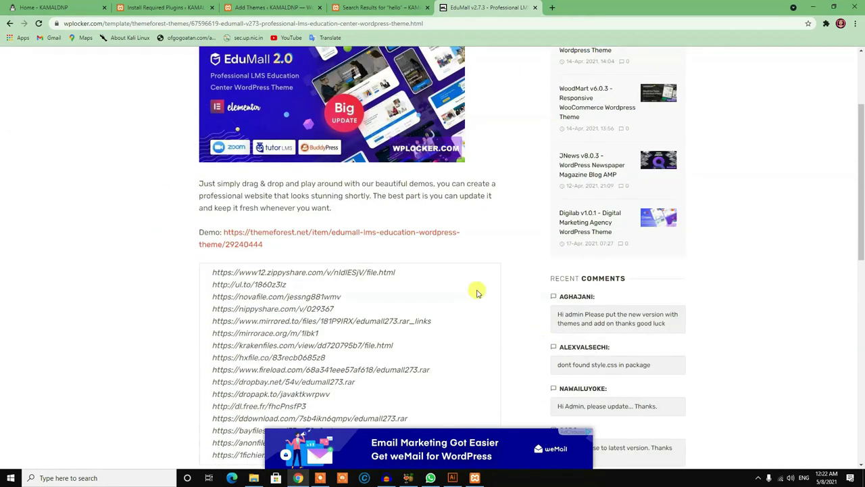
pyautogui.moveTo(398, 273); pyautogui.dragTo(210, 274)
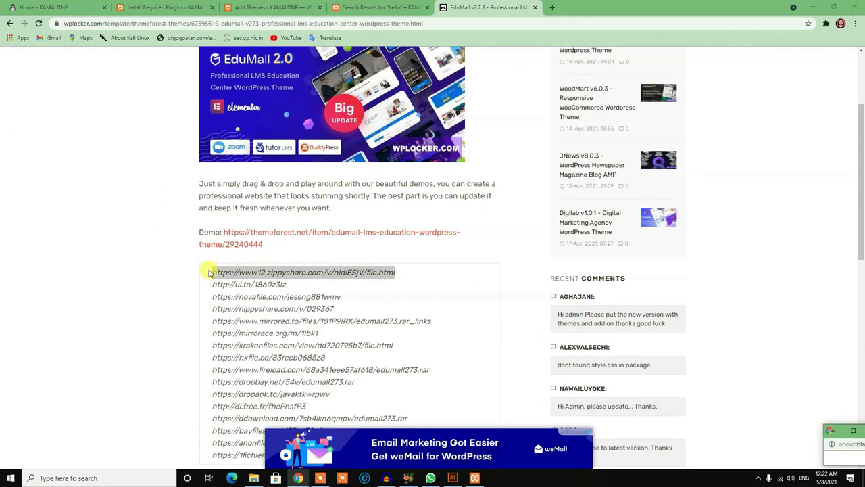
pyautogui.rightClick(238, 271)
pyautogui.click(299, 293)
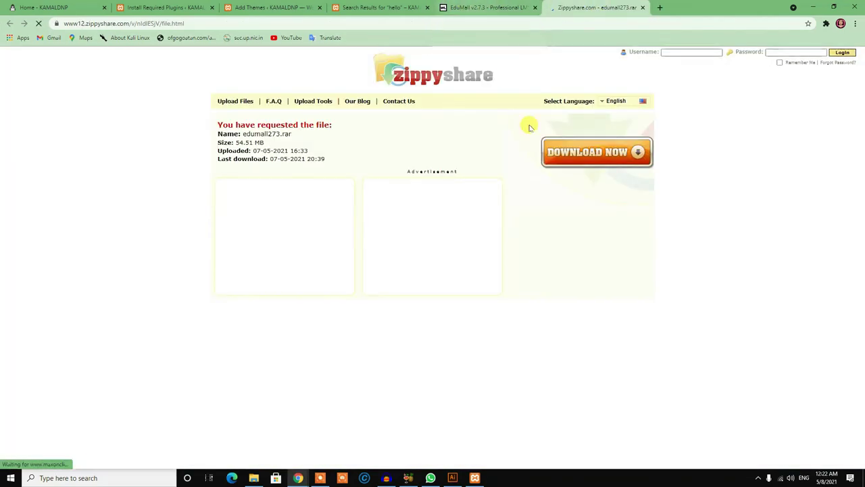
pyautogui.click(530, 127)
pyautogui.click(700, 7)
pyautogui.click(479, 155)
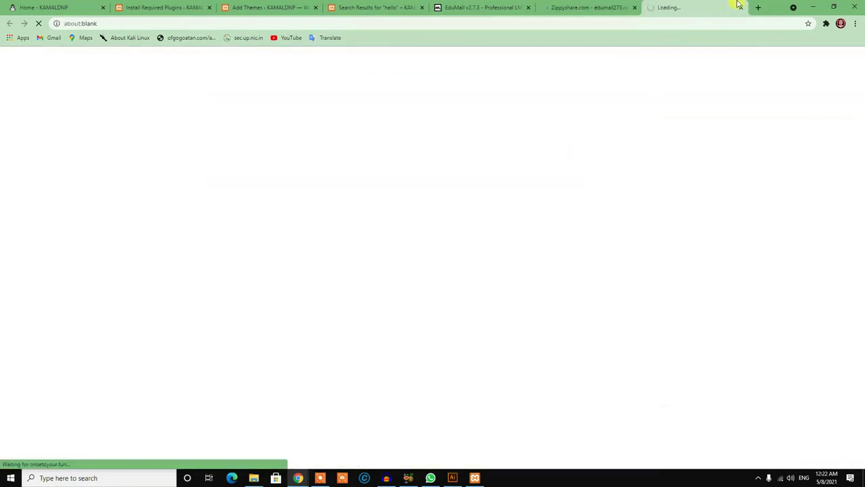
pyautogui.click(739, 5)
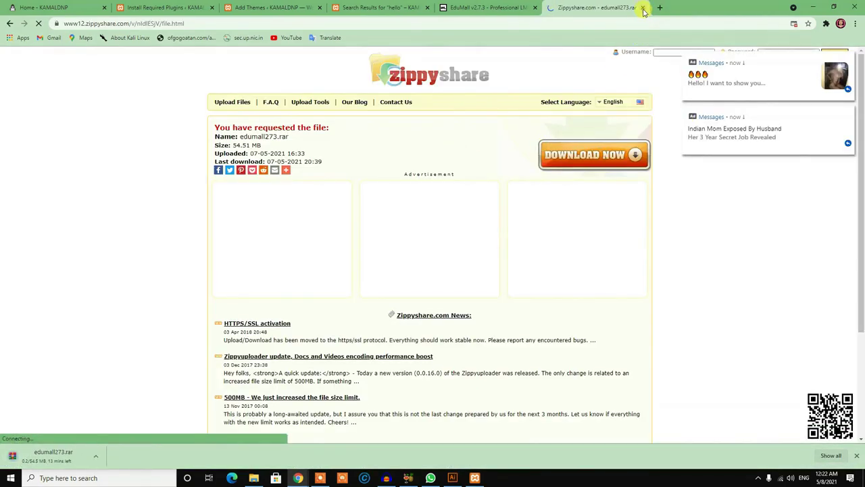
pyautogui.click(644, 8)
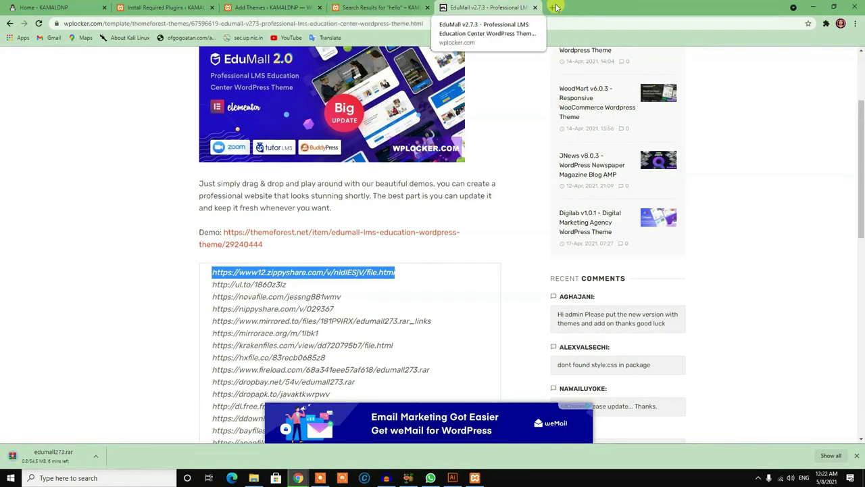
# Close the EduMall page and search Google in a new browser tab for "education wordpress theme".
pyautogui.click(536, 8)
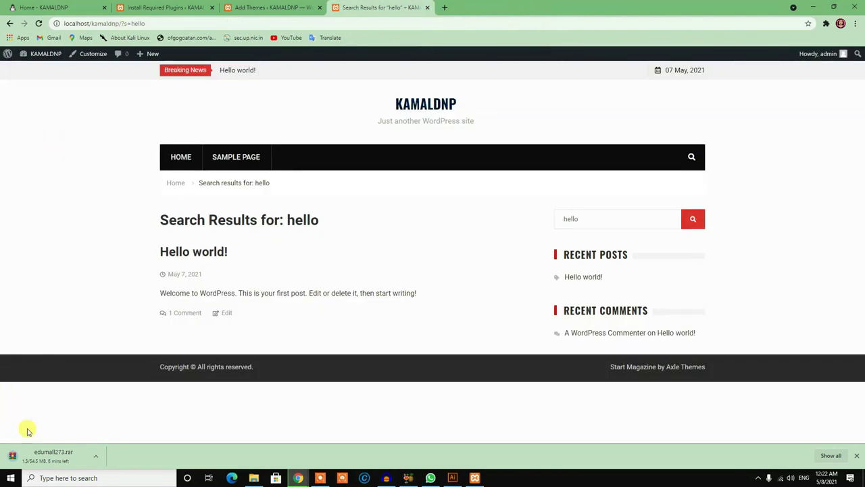
pyautogui.click(445, 7)
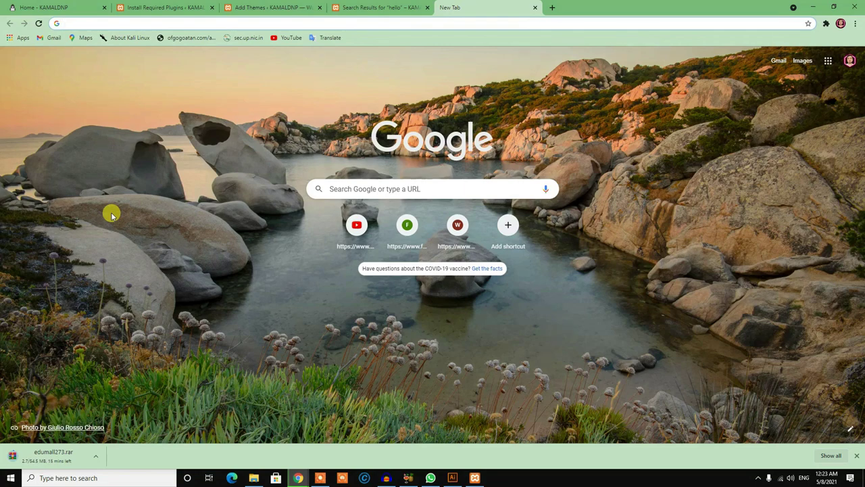
pyautogui.write('education wo')
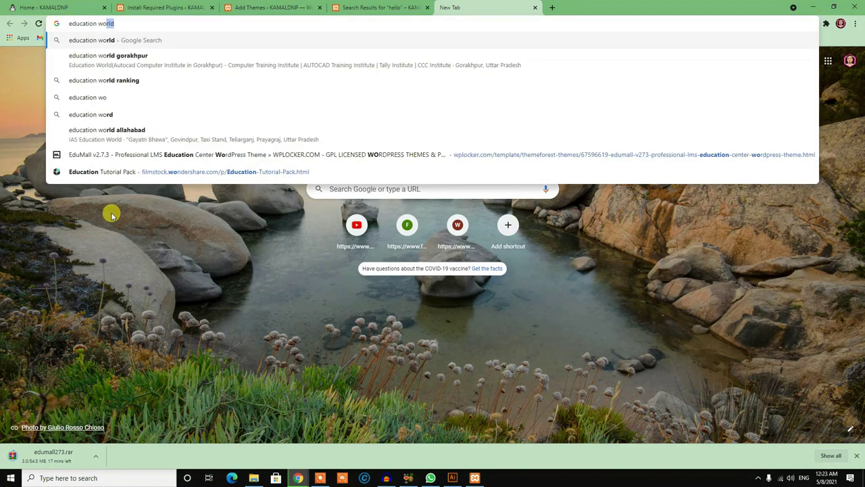
pyautogui.write('rdpress theme')
pyautogui.press('Return')
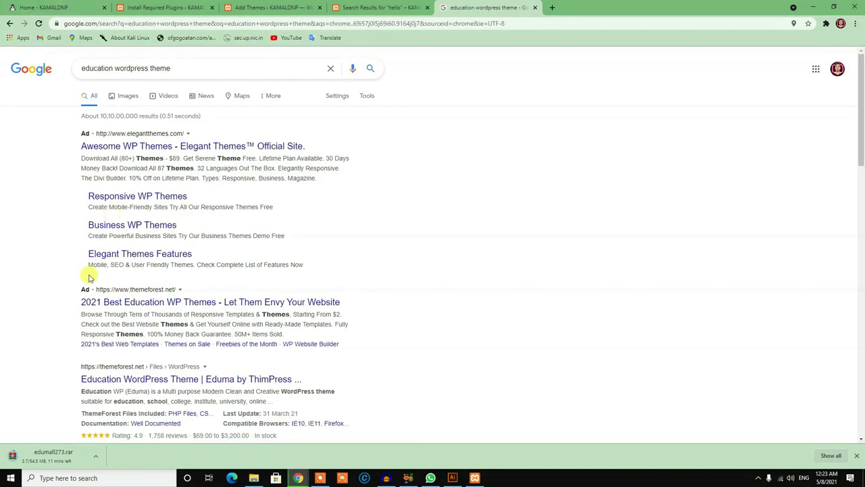
# Open ThemeForest's 2021 Best Education WP Themes result in its own browser tab and view the BeTheme item page.
pyautogui.scroll(-1, 83, 313)
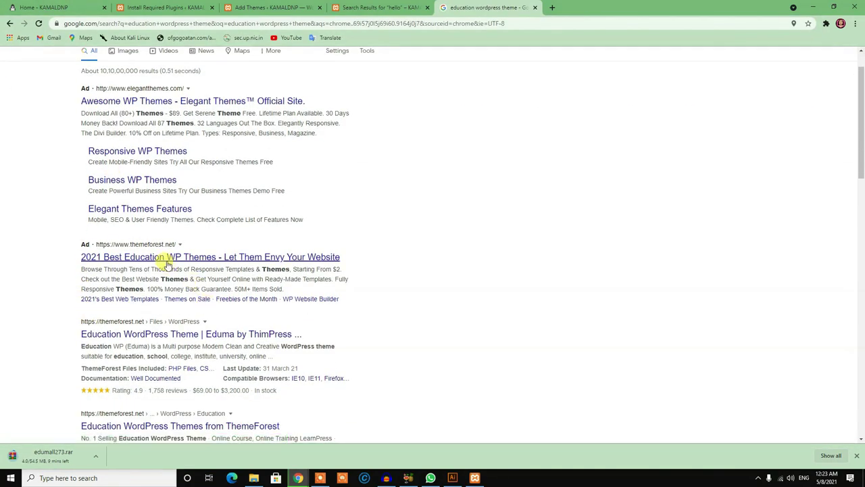
pyautogui.rightClick(169, 261)
pyautogui.click(200, 266)
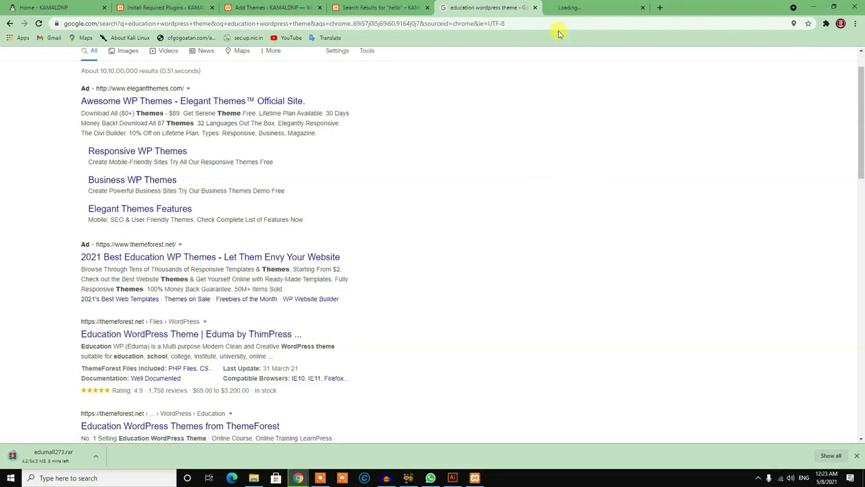
pyautogui.click(567, 8)
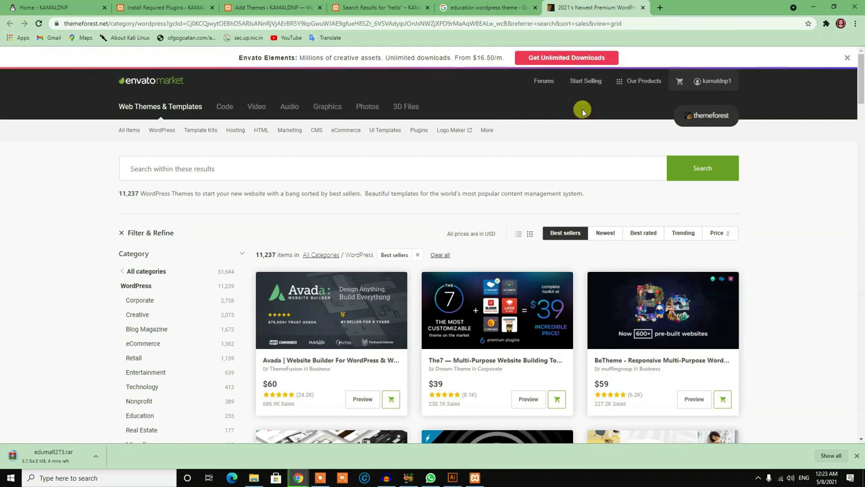
pyautogui.scroll(-3, 799, 224)
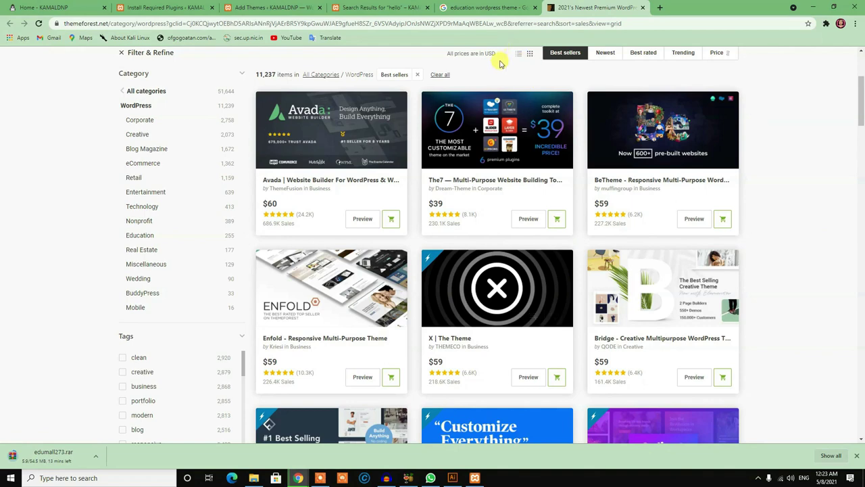
pyautogui.click(637, 136)
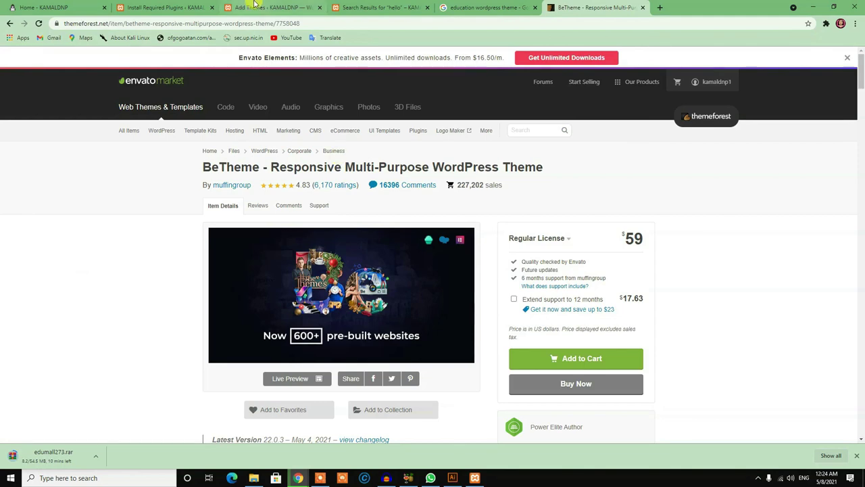
# In the Add Themes browser tab, choose glekk.zip from Downloads > glekk12 > glekk12 as the theme to upload.
pyautogui.click(258, 6)
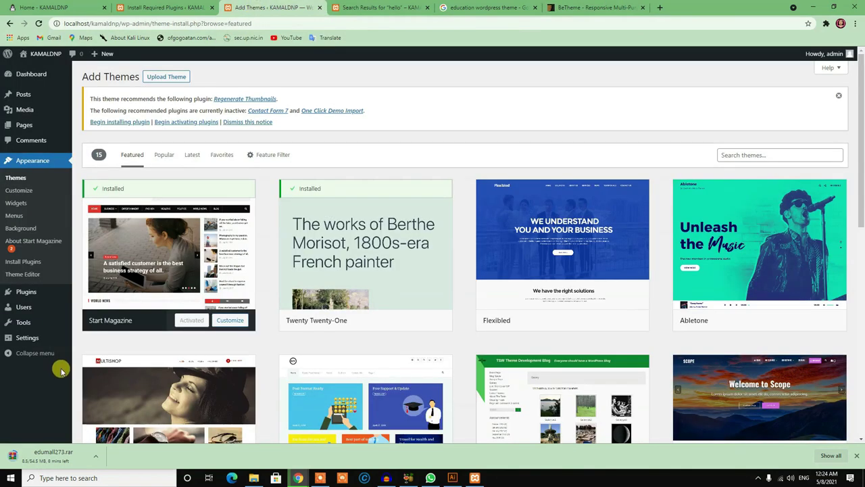
pyautogui.click(170, 80)
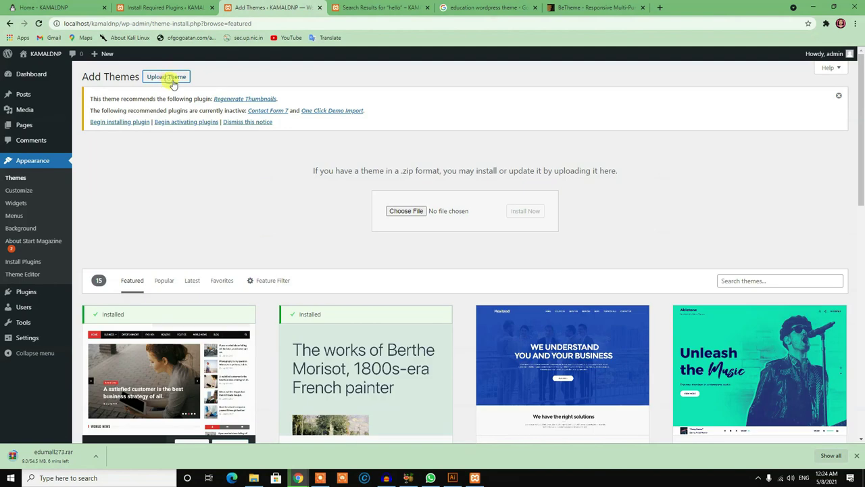
pyautogui.click(410, 212)
pyautogui.scroll(-3, 257, 146)
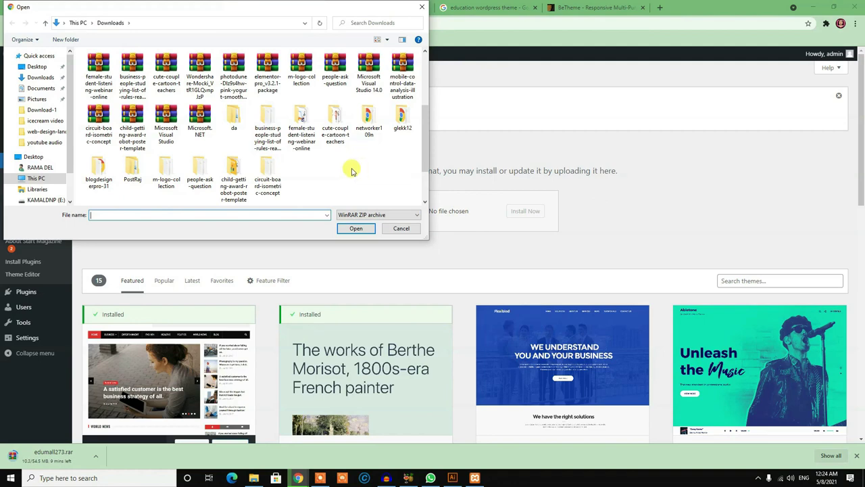
pyautogui.doubleClick(404, 121)
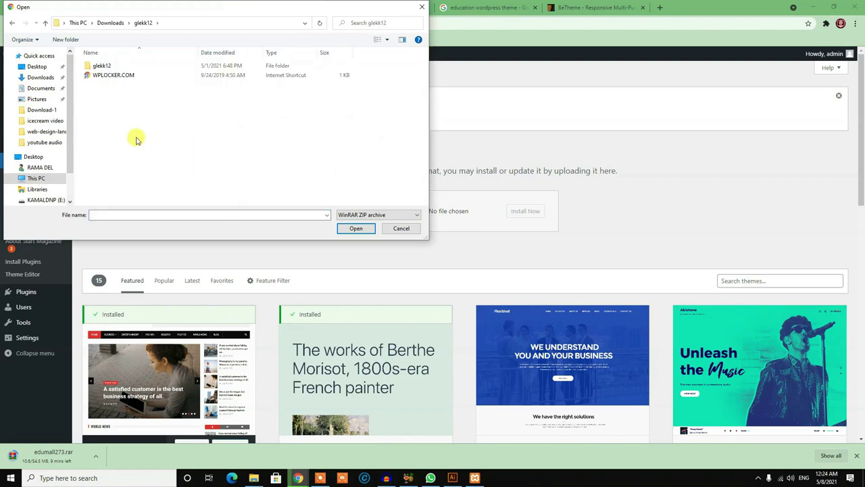
pyautogui.doubleClick(101, 66)
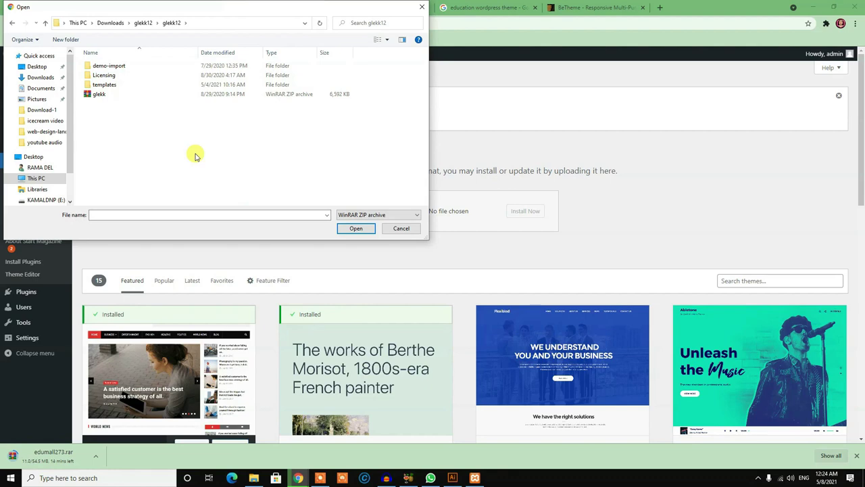
pyautogui.click(93, 96)
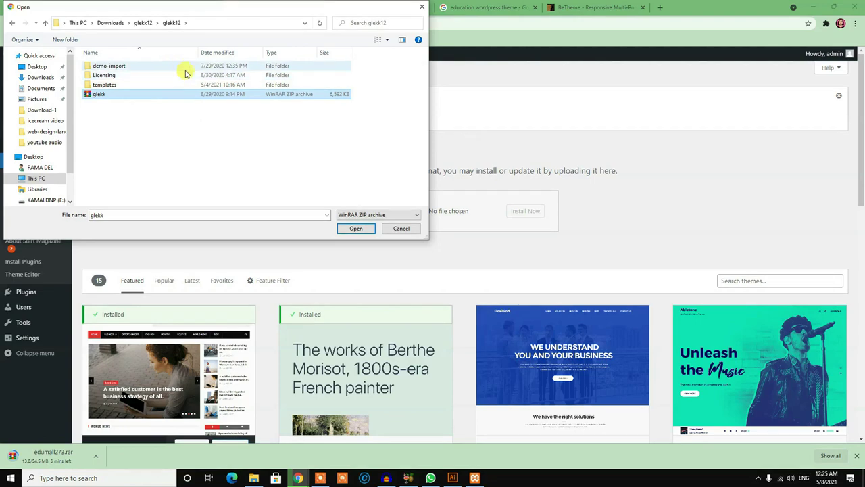
pyautogui.click(356, 230)
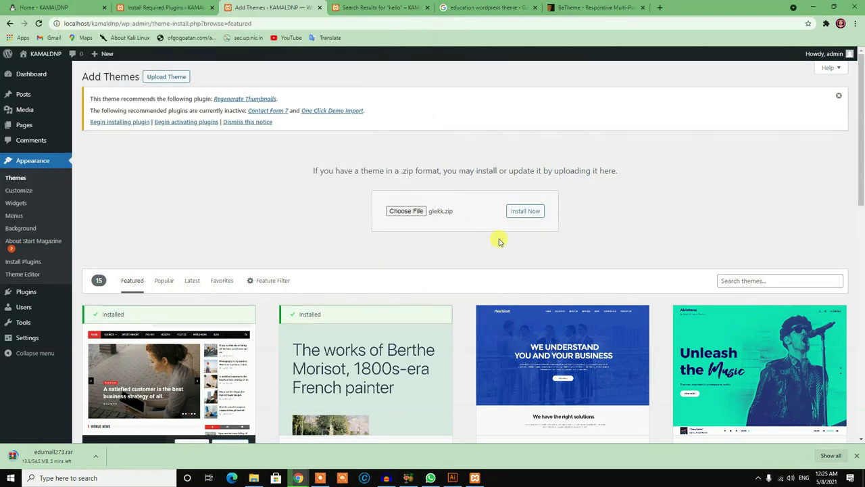
# Install the uploaded glekk.zip theme and go to the site's Themes page.
pyautogui.click(523, 215)
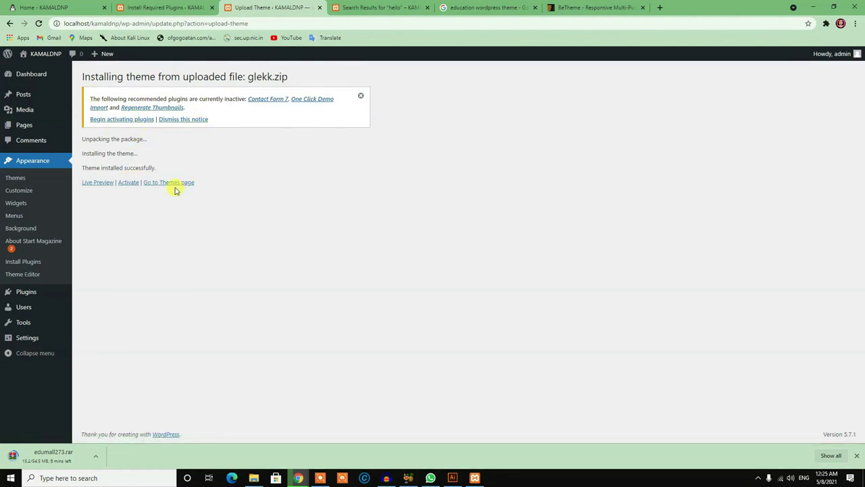
pyautogui.click(174, 183)
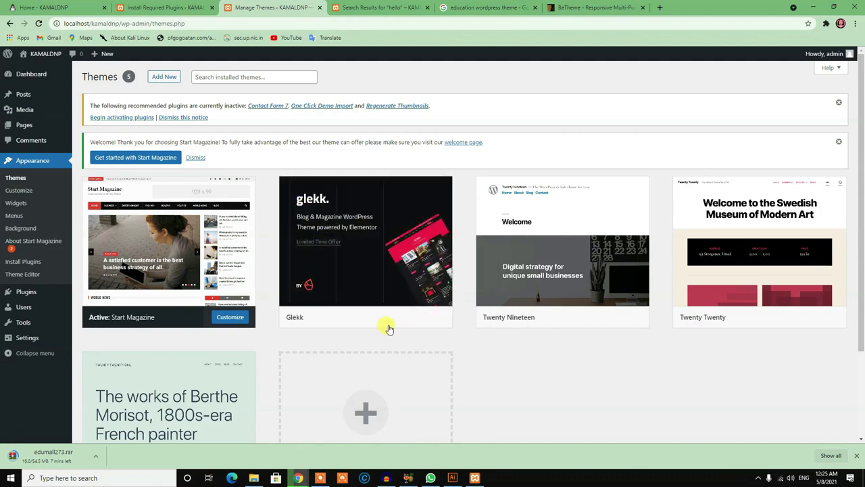
pyautogui.moveTo(384, 322)
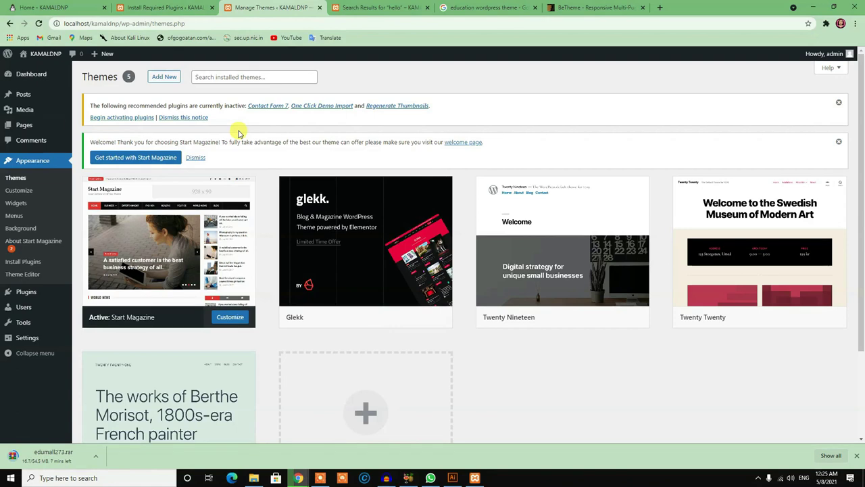
# Bulk-activate Contact Form 7, One Click Demo Import and Regenerate Thumbnails from the required plugins installer.
pyautogui.click(174, 7)
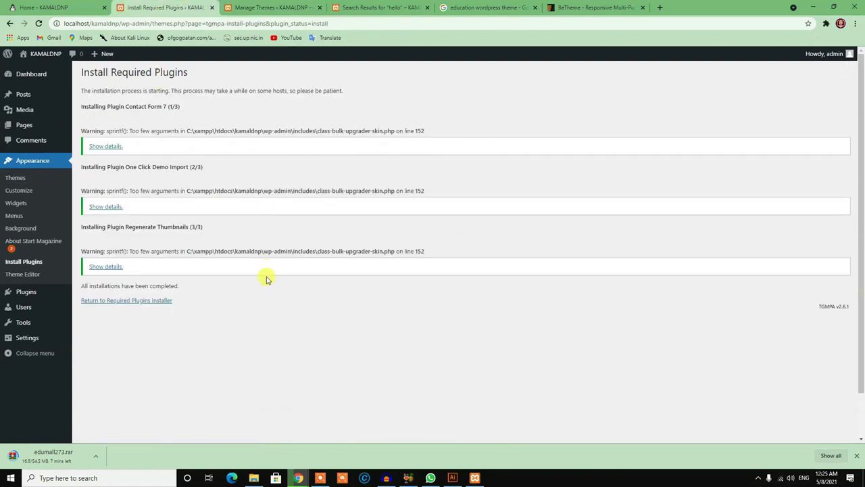
pyautogui.click(159, 301)
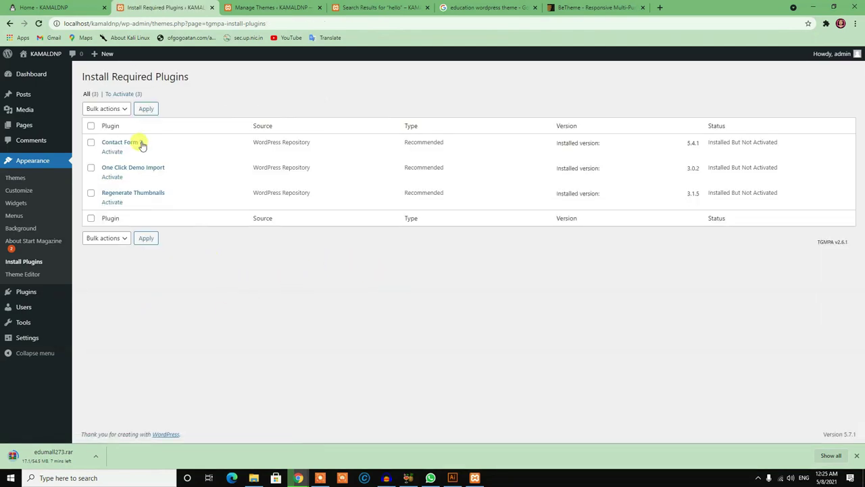
pyautogui.click(91, 125)
pyautogui.click(106, 110)
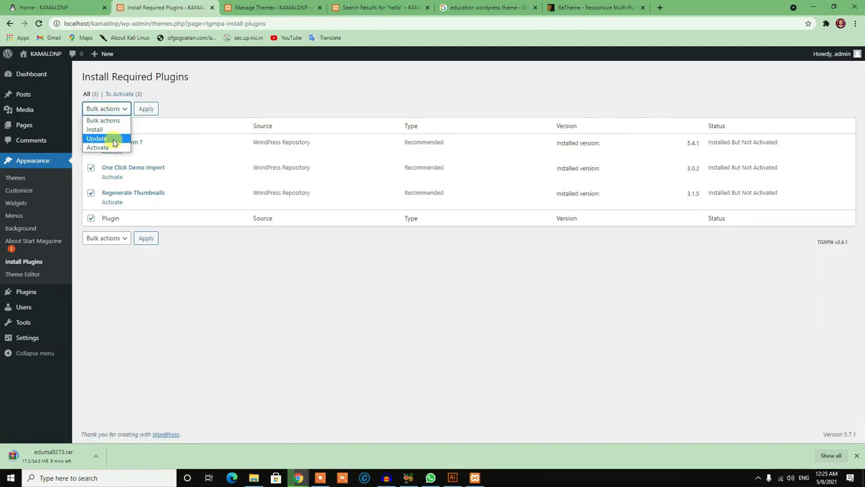
pyautogui.click(113, 148)
pyautogui.click(146, 109)
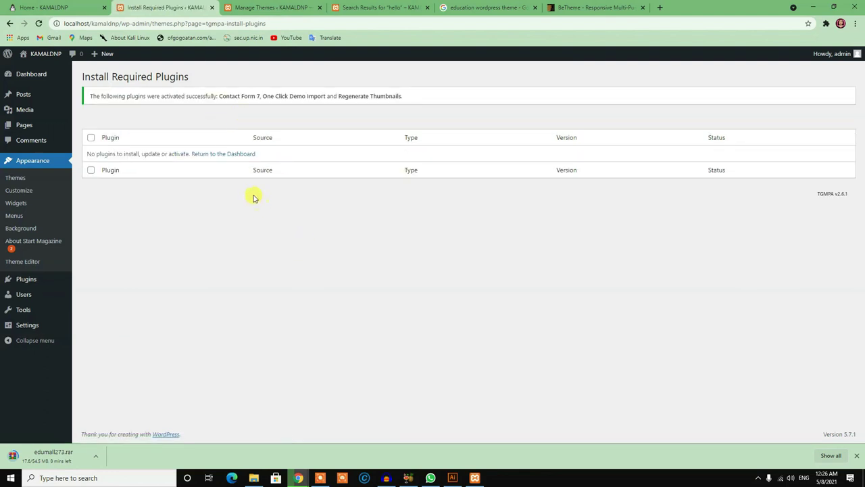
# Return to the Dashboard from the plugin installer and open the site's Installed Plugins page.
pyautogui.click(223, 155)
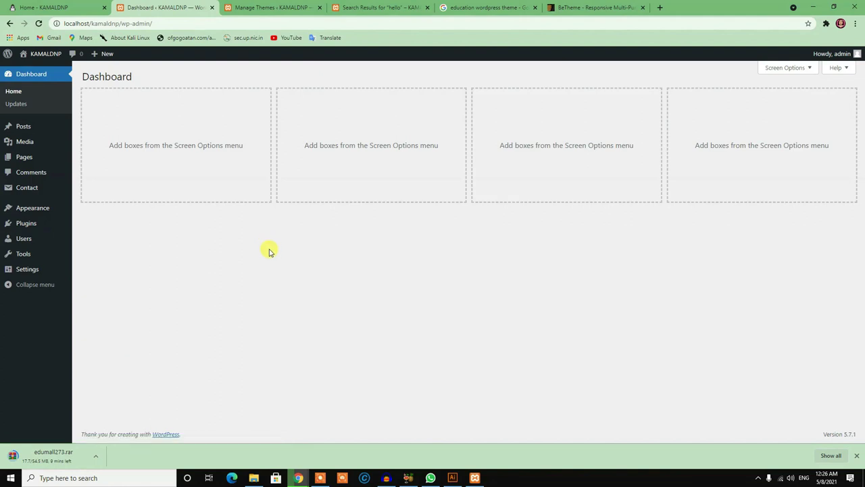
pyautogui.moveTo(23, 220)
pyautogui.click(113, 226)
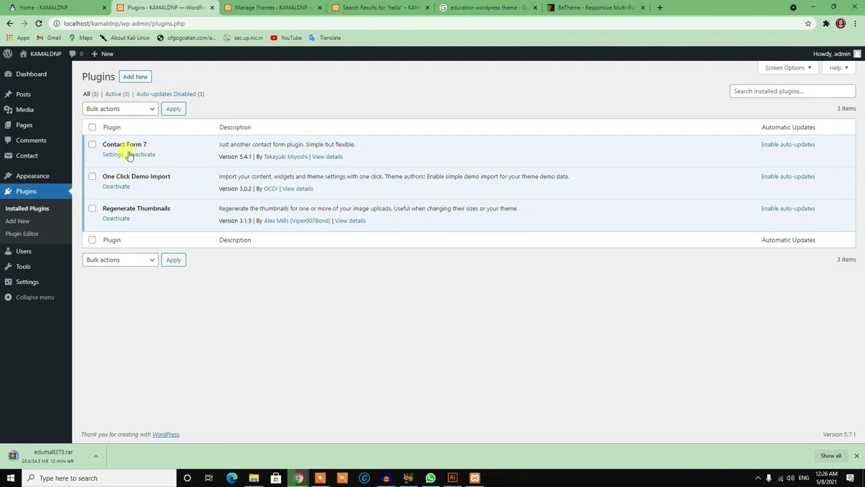
# Open Contact Form 7's Contact Forms page in a separate browser tab.
pyautogui.rightClick(15, 155)
pyautogui.click(62, 159)
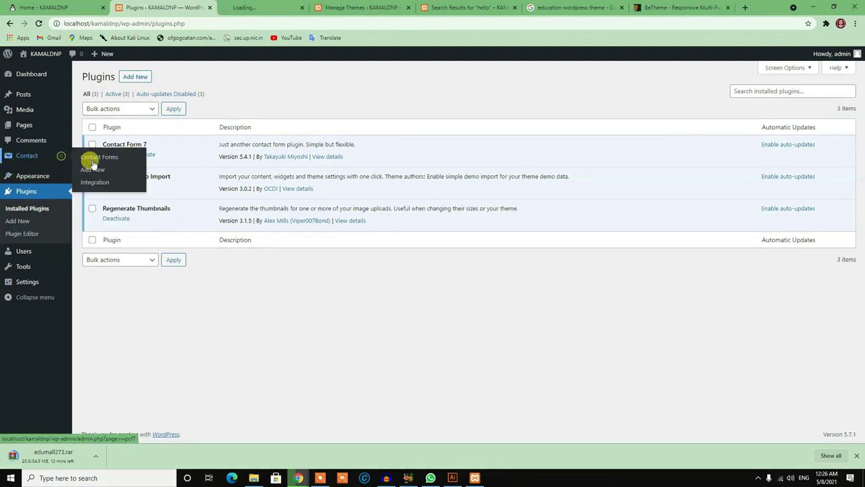
pyautogui.click(251, 8)
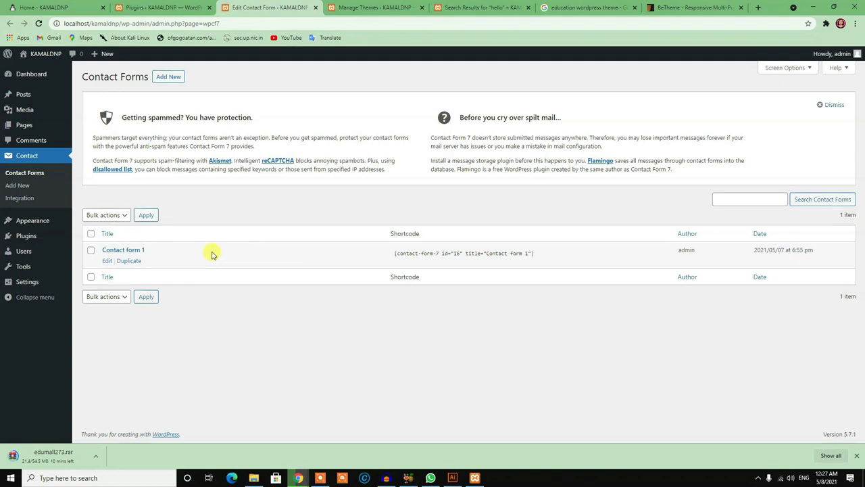
# Try out the email and URL form tags in a new contact form, then leave the form without saving.
pyautogui.click(173, 80)
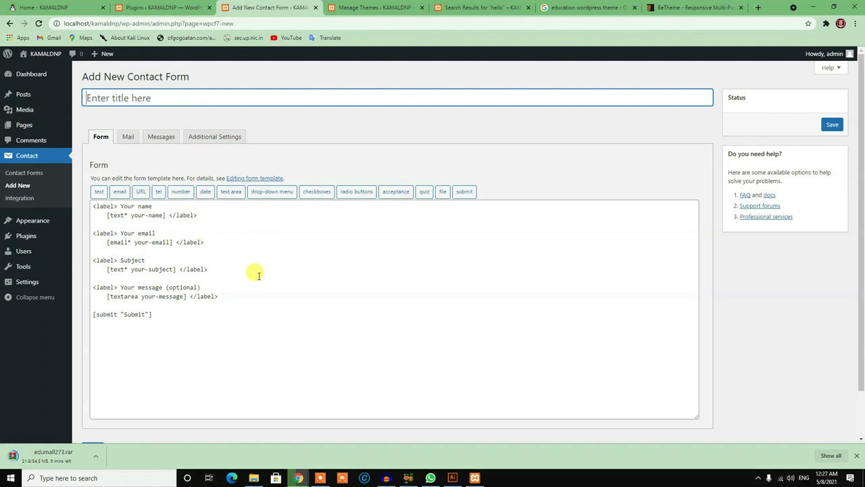
pyautogui.scroll(-2, 262, 272)
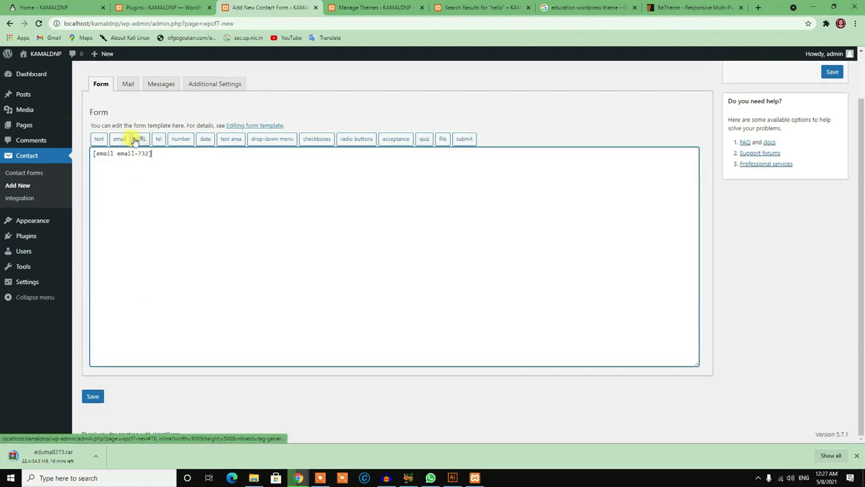
pyautogui.click(137, 138)
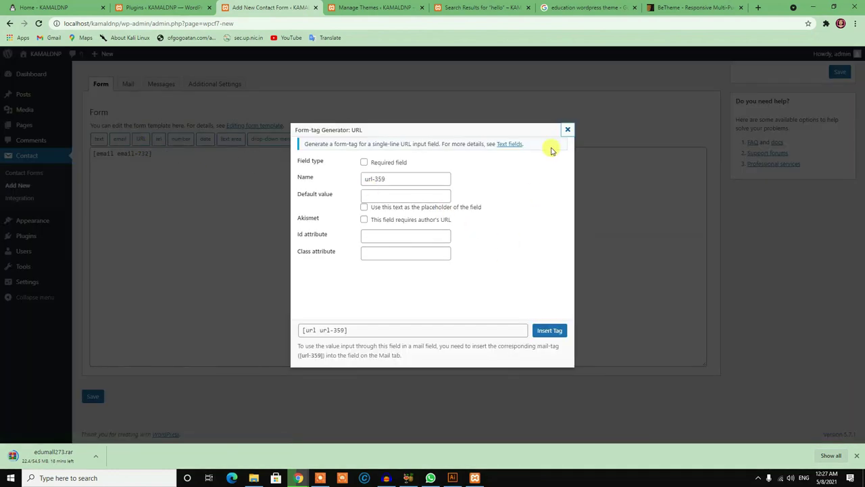
pyautogui.click(565, 129)
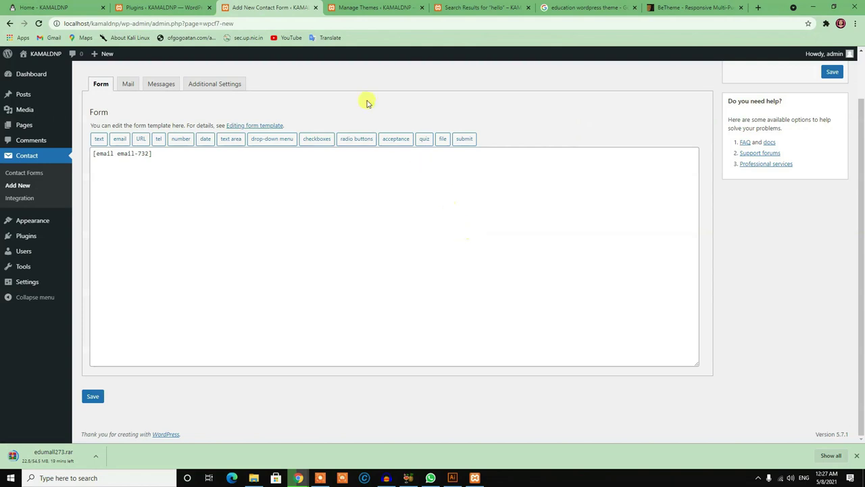
pyautogui.click(315, 8)
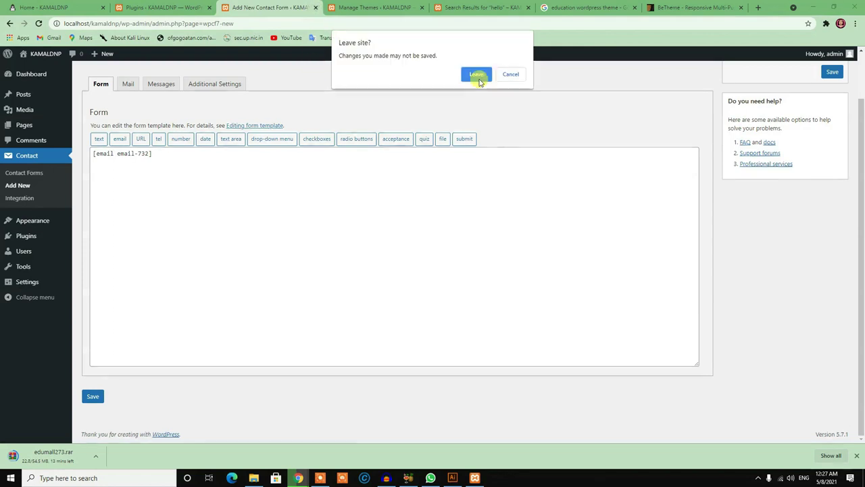
pyautogui.click(475, 74)
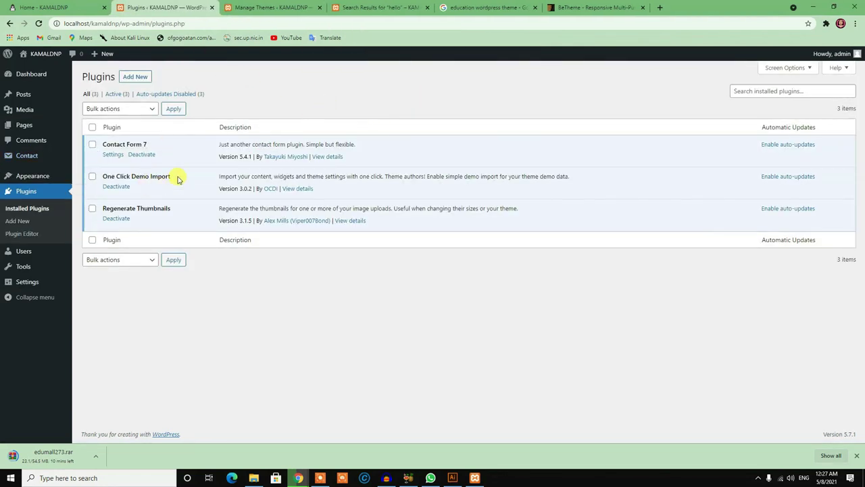
# Look over the installed themes in the Themes browser tab and return to the Installed Plugins page.
pyautogui.hotkey('ctrl', 'Tab')
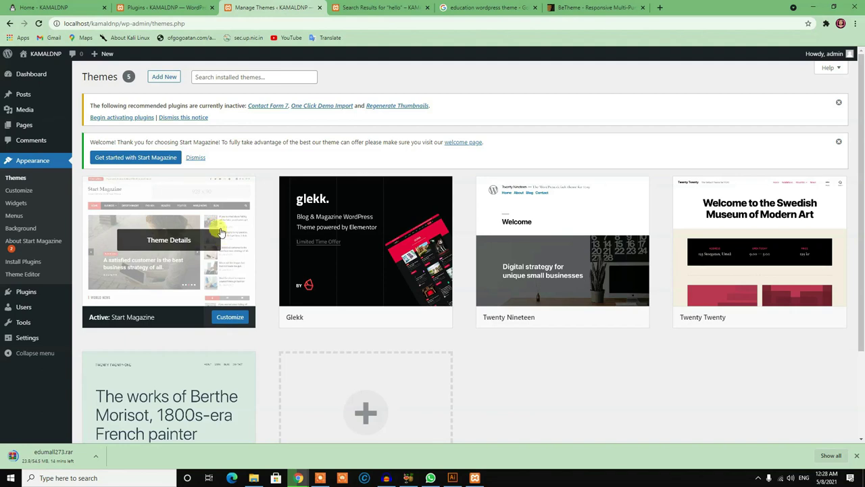
pyautogui.click(141, 7)
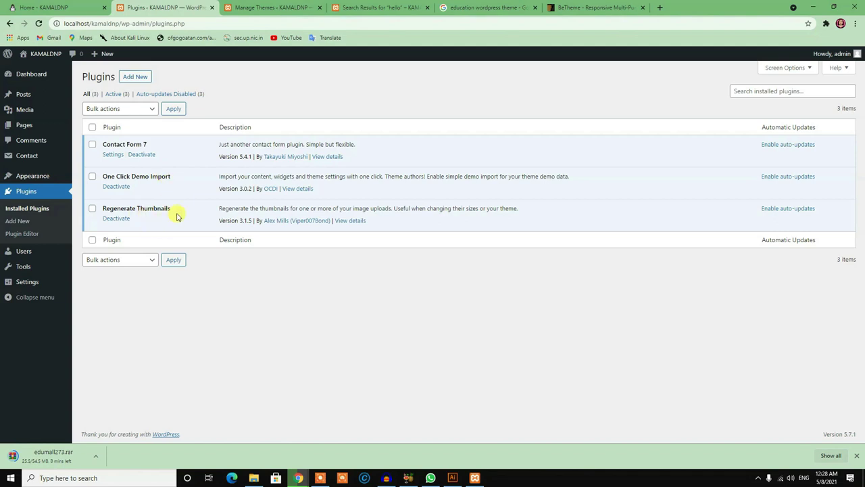
# Open the Import Demo Data page of the One Click Demo Import plugin.
pyautogui.click(267, 8)
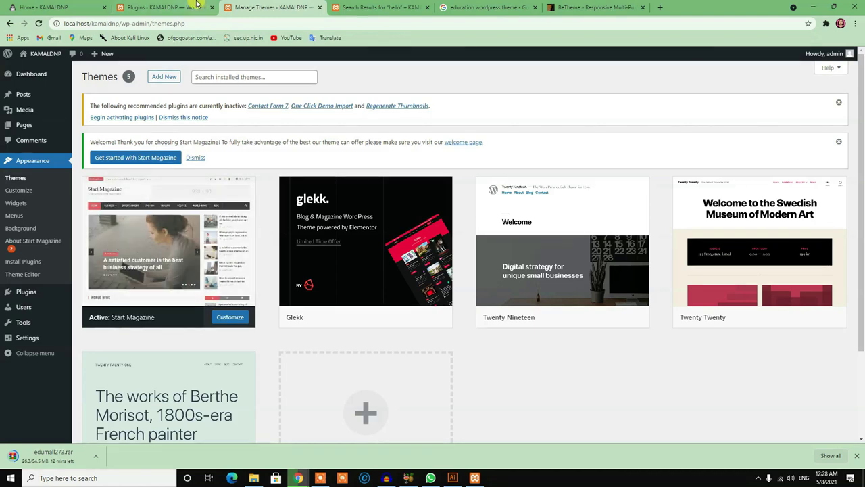
pyautogui.hotkey('ctrl', 'pageup')
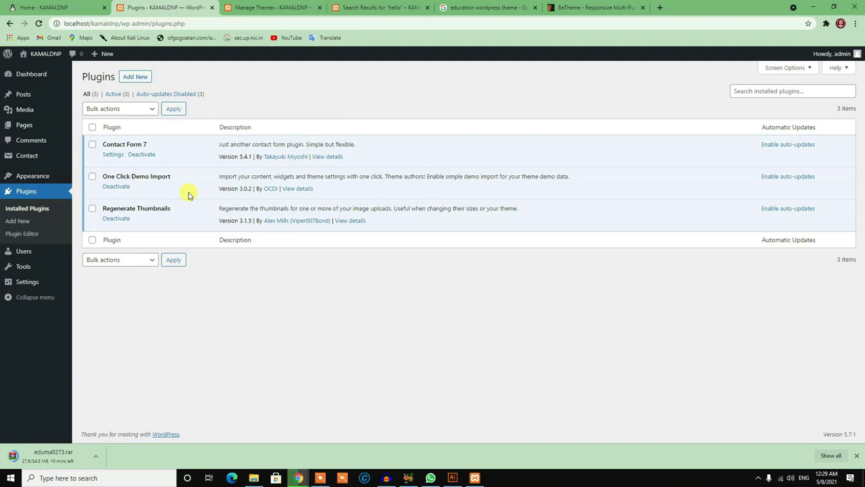
pyautogui.moveTo(34, 282)
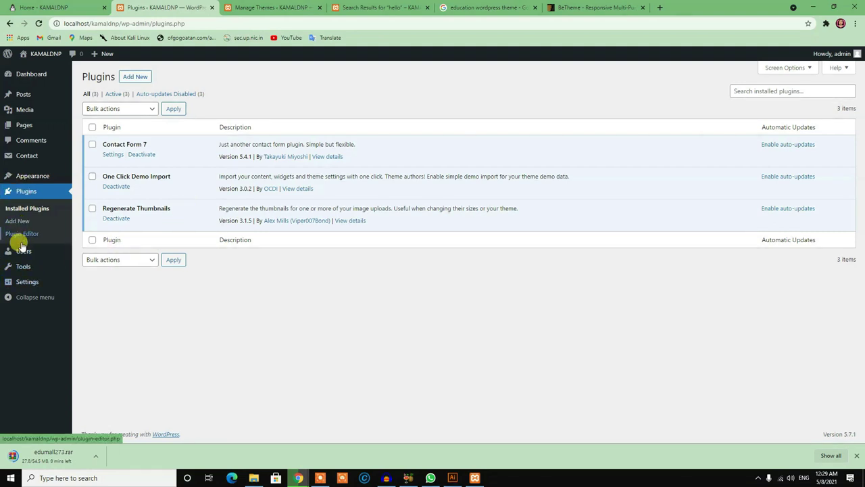
pyautogui.moveTo(21, 265)
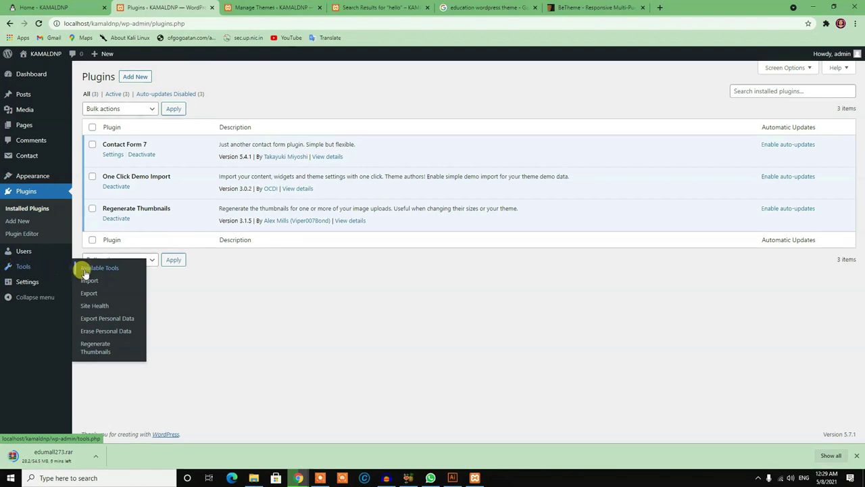
pyautogui.moveTo(42, 184)
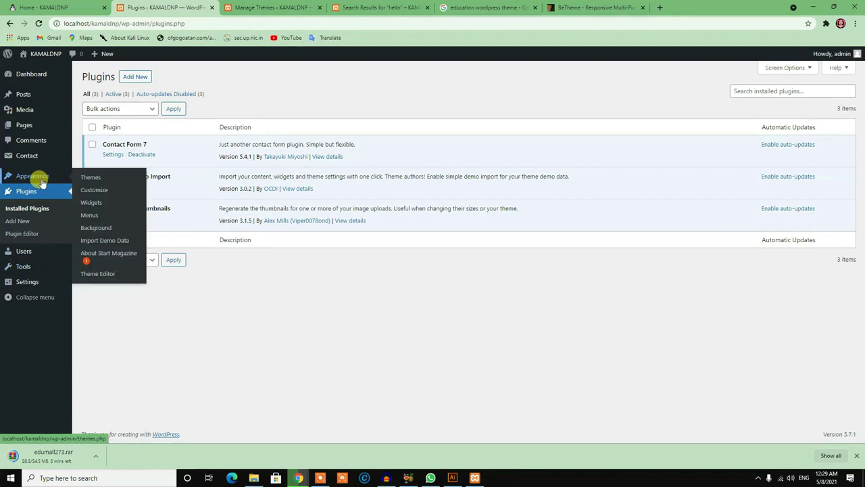
pyautogui.click(107, 241)
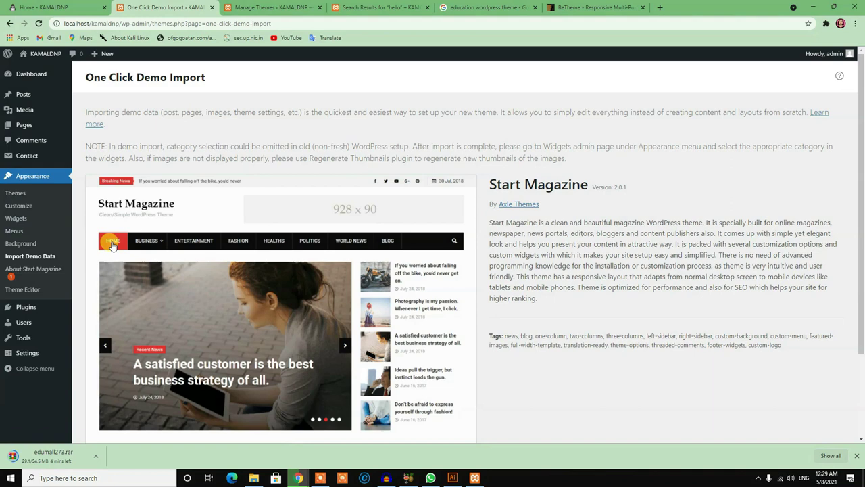
# Import the Start Magazine demo data without selecting any of the additional recommended plugins.
pyautogui.scroll(-2, 230, 218)
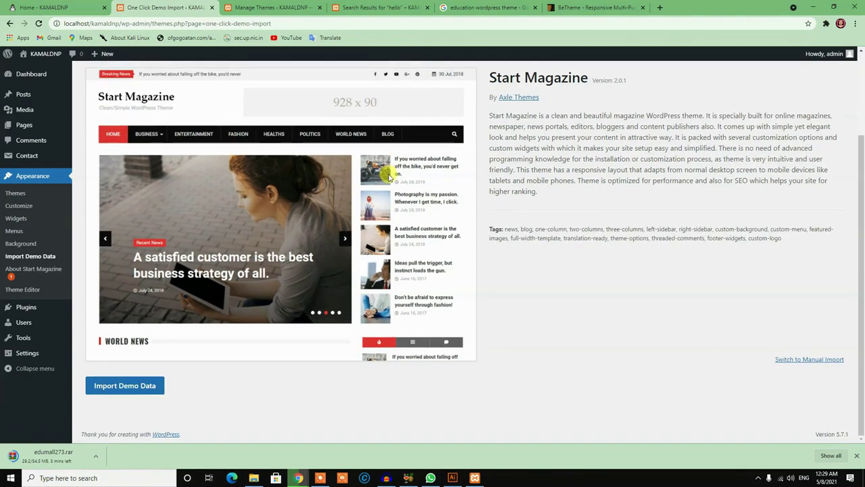
pyautogui.scroll(2, 342, 223)
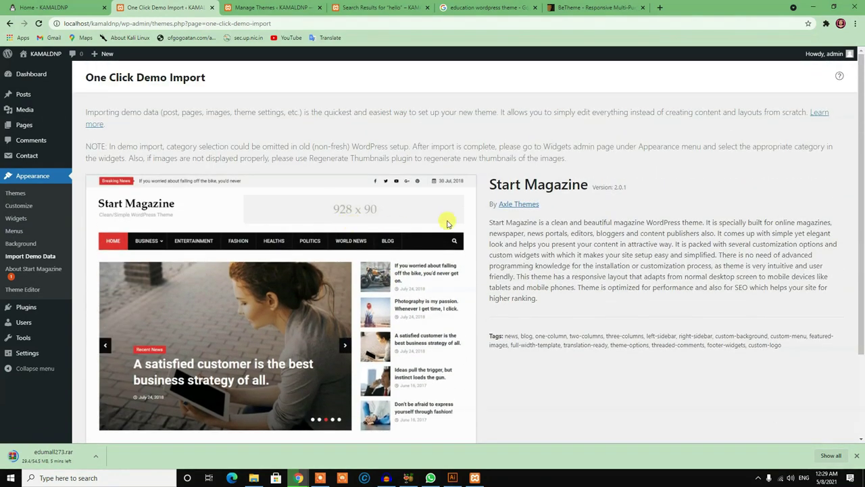
pyautogui.scroll(-1, 337, 223)
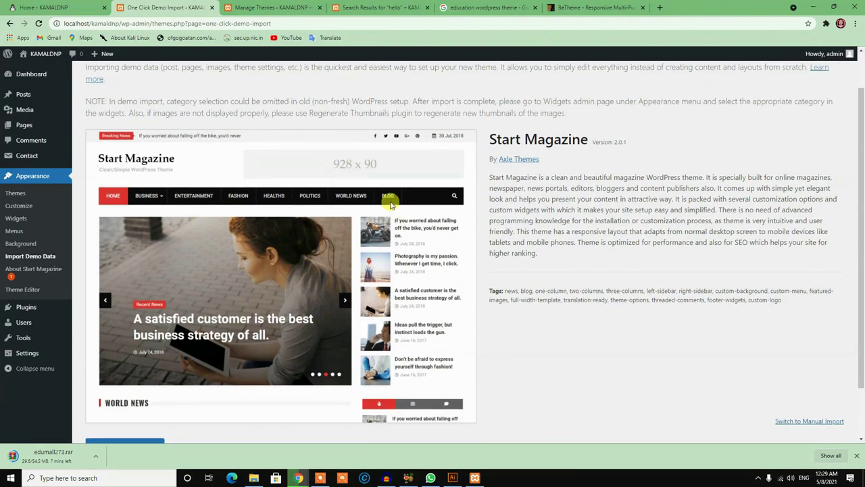
pyautogui.scroll(-2, 390, 204)
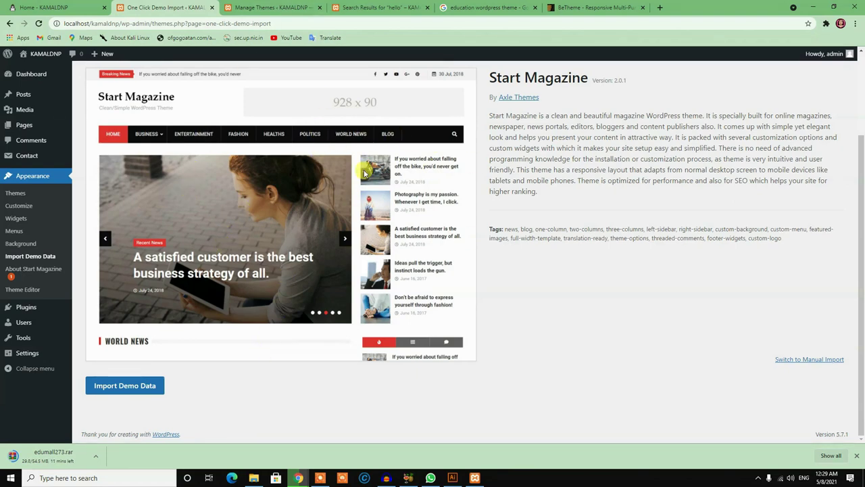
pyautogui.click(125, 386)
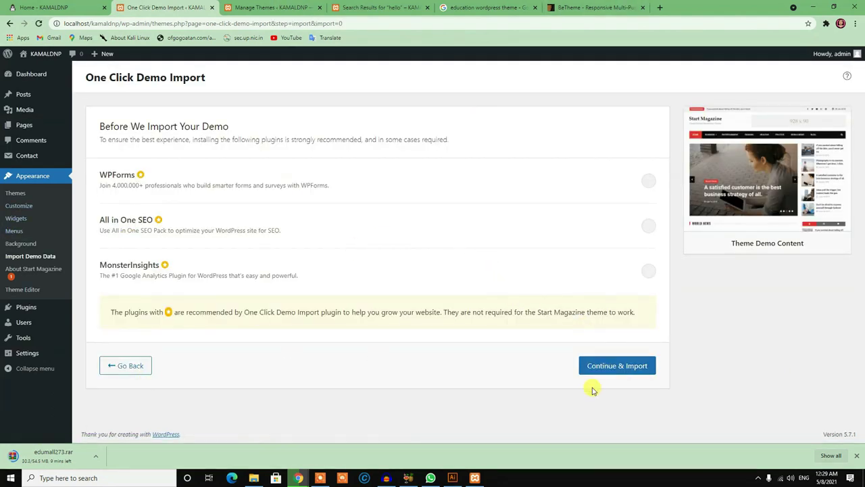
pyautogui.click(605, 363)
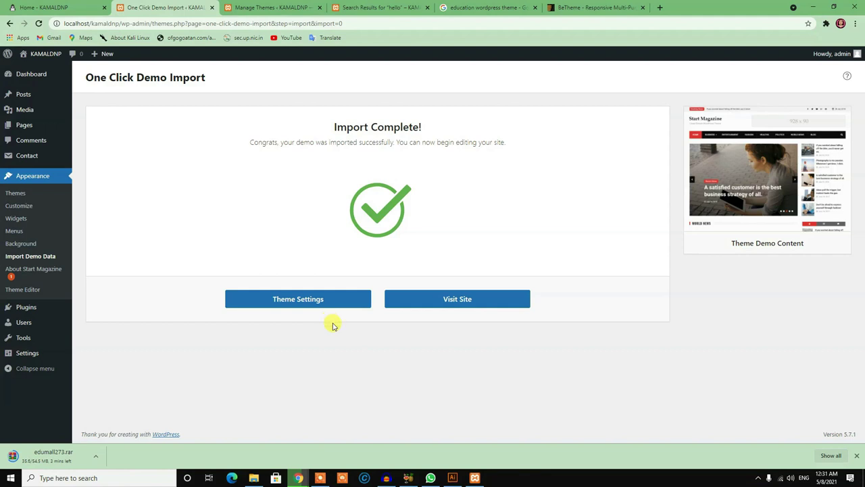
# Reload the site's search results page in its browser tab and go to the site's home page.
pyautogui.click(375, 7)
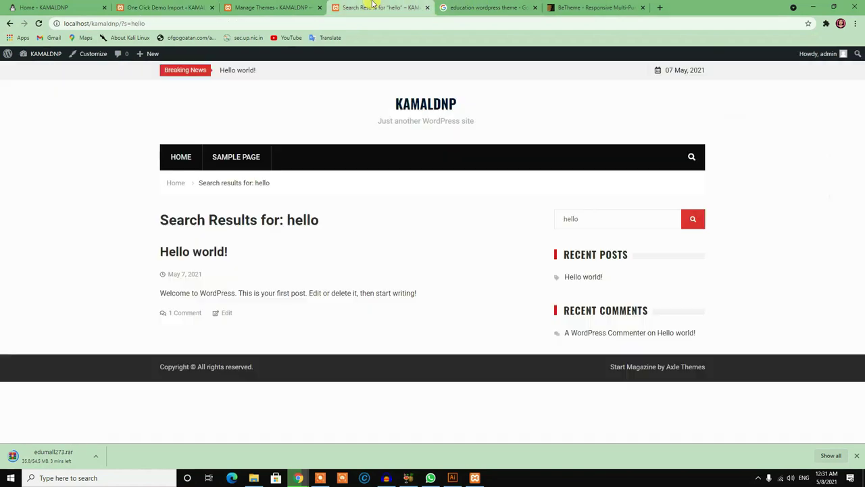
pyautogui.click(39, 23)
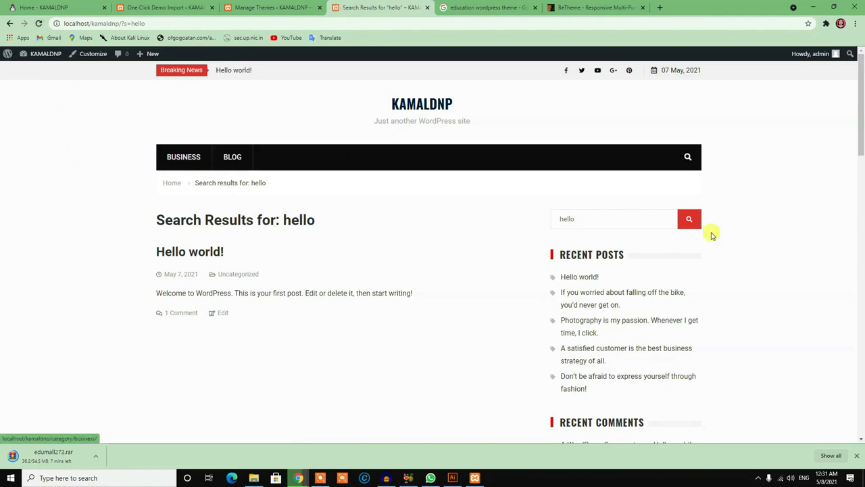
pyautogui.click(405, 113)
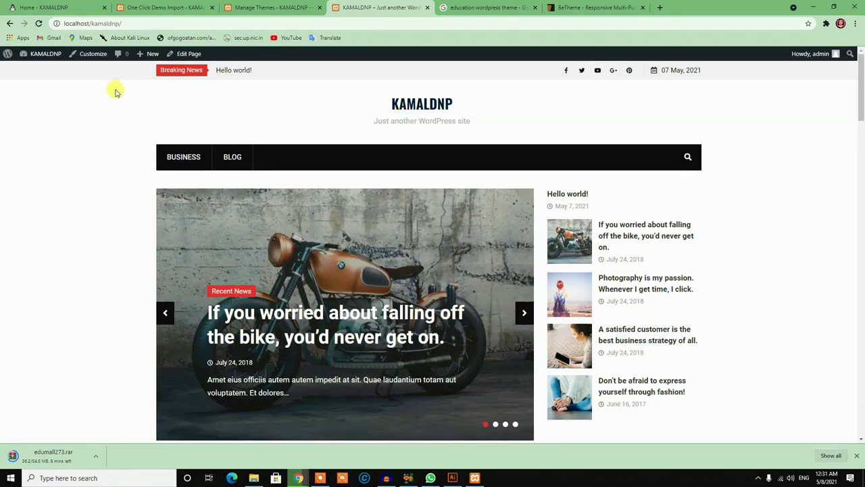
# Examine the home page's imported demo content from header to footer, advancing the featured news slider along the way.
pyautogui.scroll(-1, 693, 354)
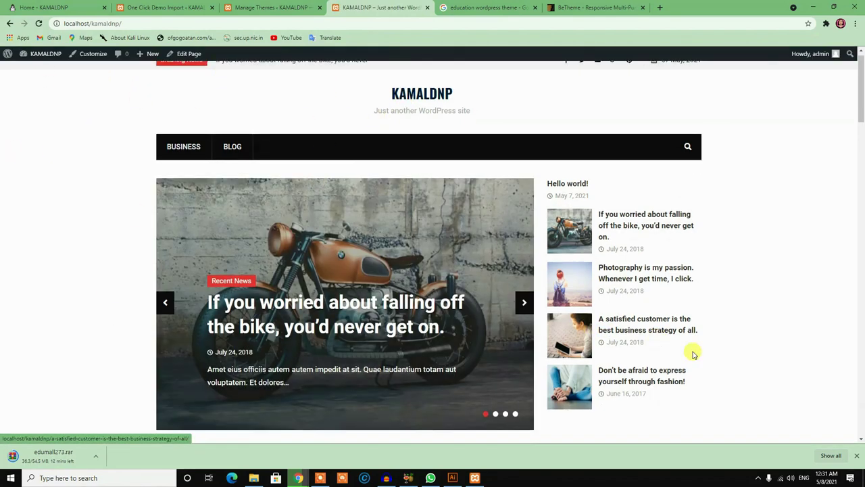
pyautogui.scroll(-3, 693, 353)
pyautogui.scroll(1, 305, 243)
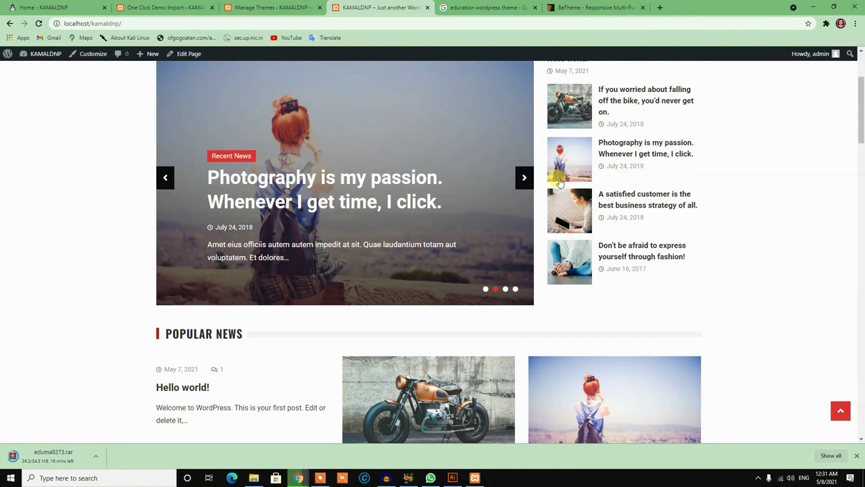
pyautogui.click(524, 178)
pyautogui.click(525, 178)
pyautogui.scroll(2, 209, 232)
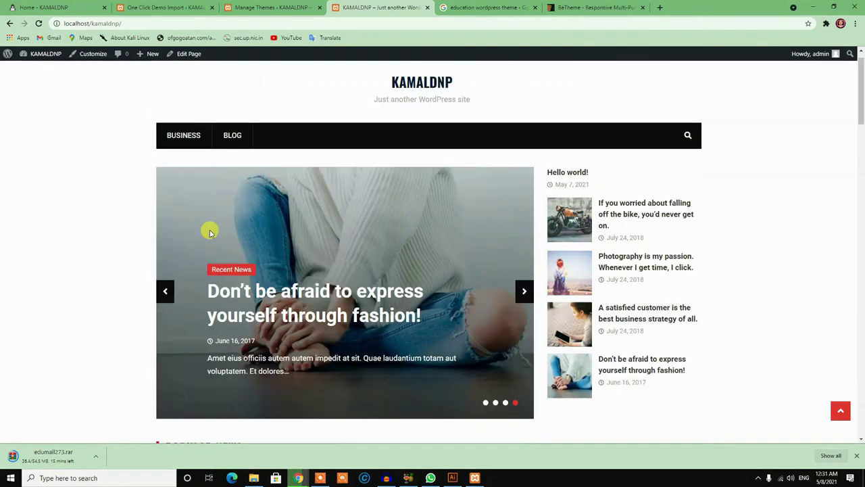
pyautogui.scroll(-3, 287, 292)
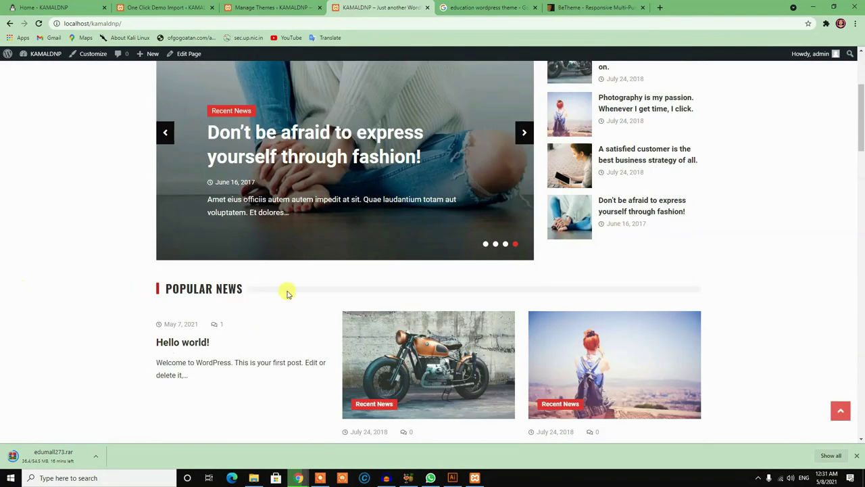
pyautogui.scroll(-15, 402, 284)
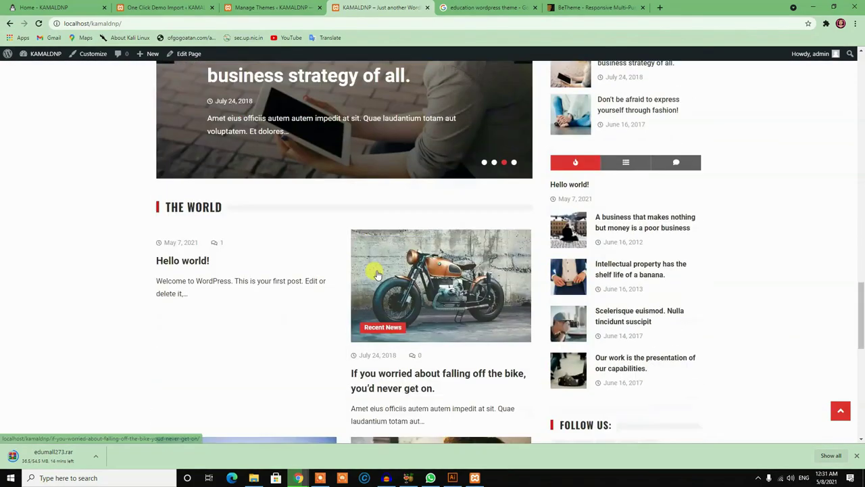
pyautogui.scroll(-8, 377, 274)
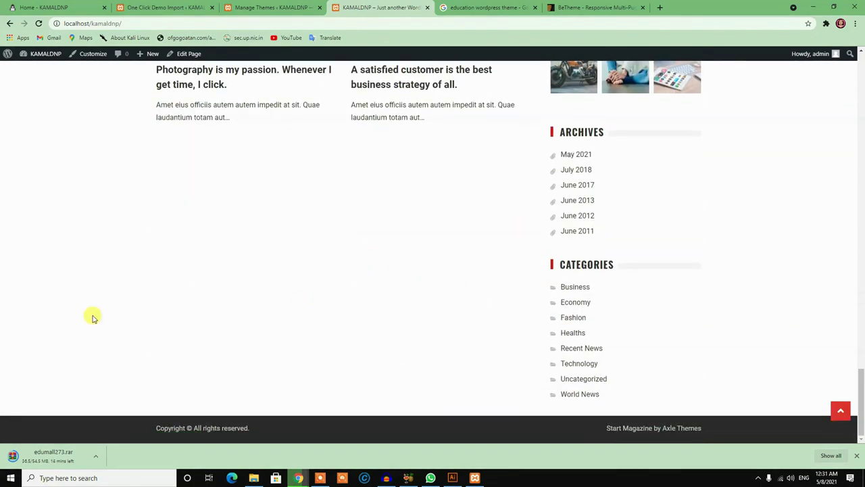
pyautogui.scroll(8, 389, 306)
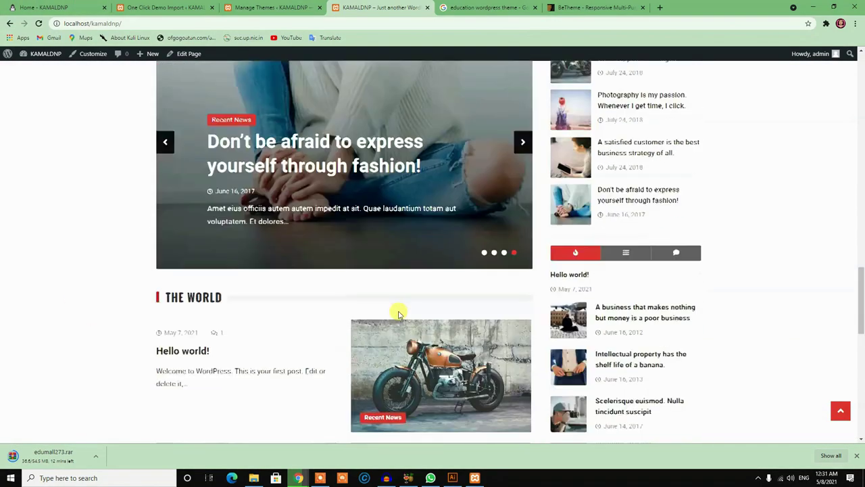
pyautogui.scroll(15, 398, 313)
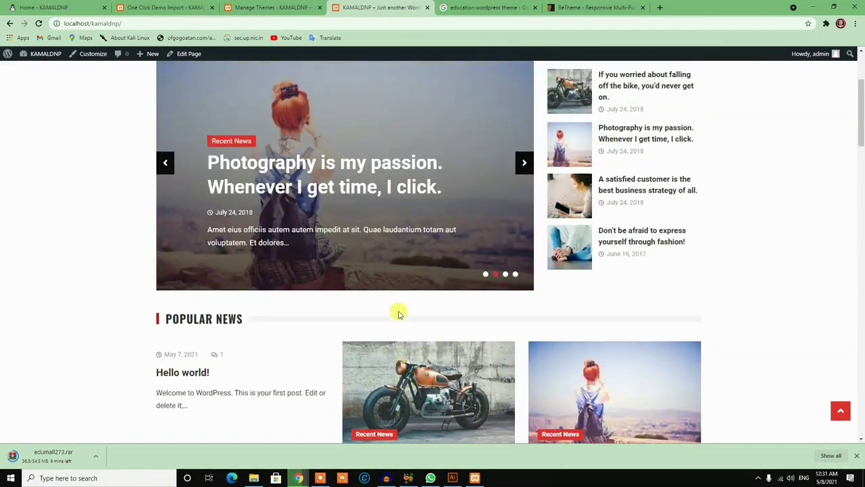
pyautogui.scroll(3, 399, 313)
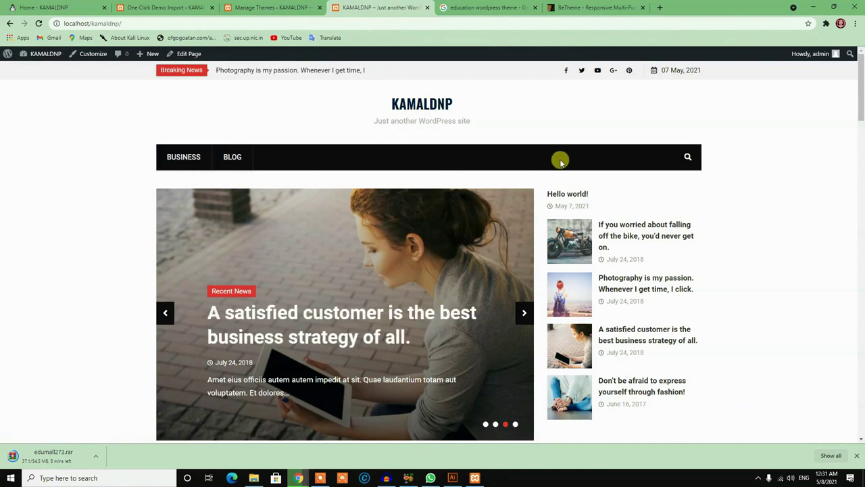
# Open the Menus page from the Themes browser tab and list all pages available for the Header Menu.
pyautogui.click(297, 7)
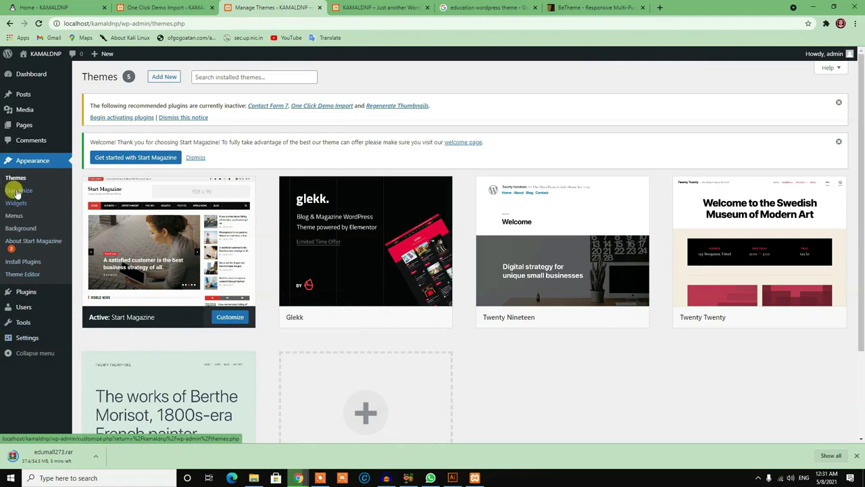
pyautogui.click(5, 217)
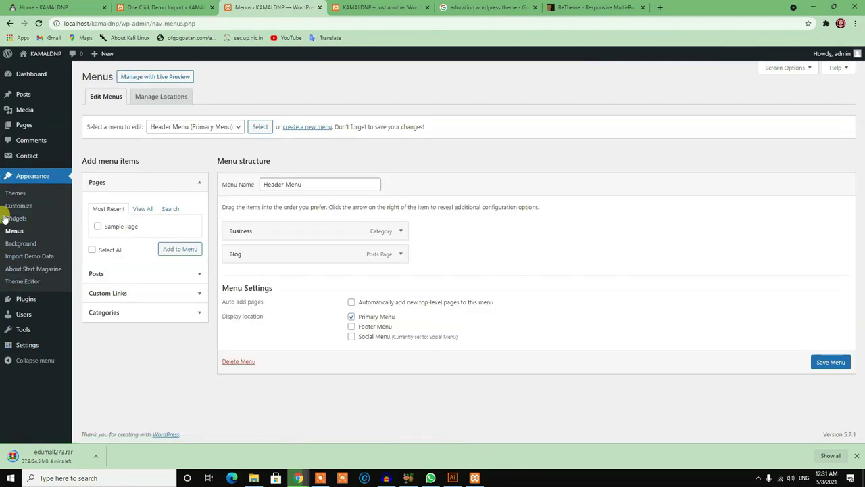
pyautogui.click(141, 209)
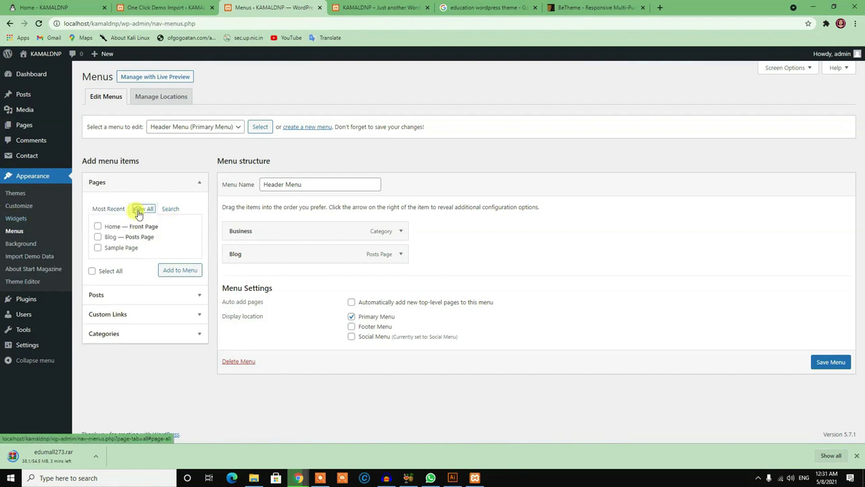
# Open the list of all site pages in the demo import browser tab.
pyautogui.click(166, 7)
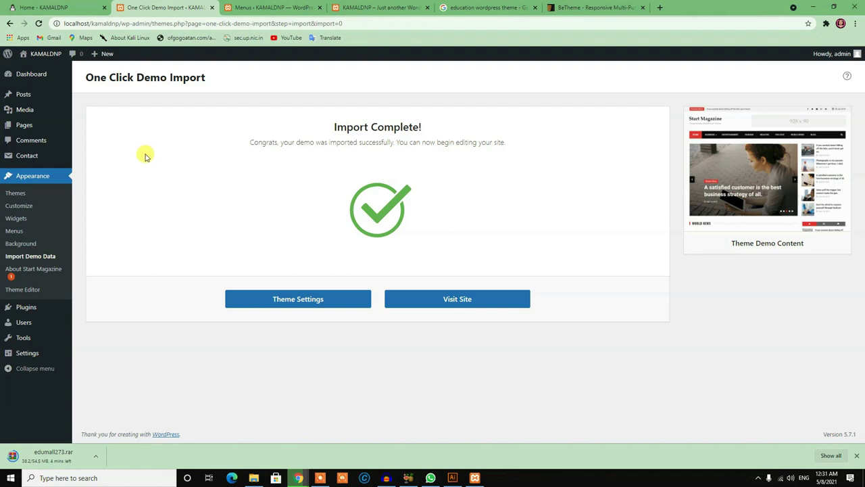
pyautogui.moveTo(20, 125)
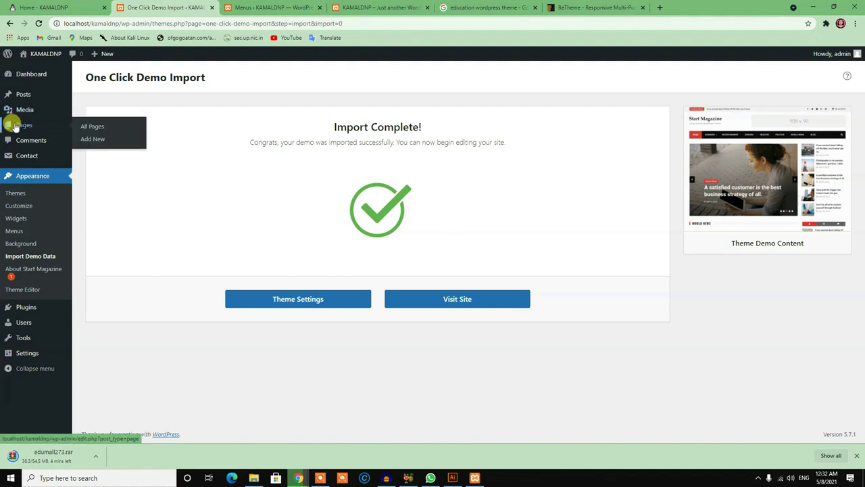
pyautogui.click(92, 130)
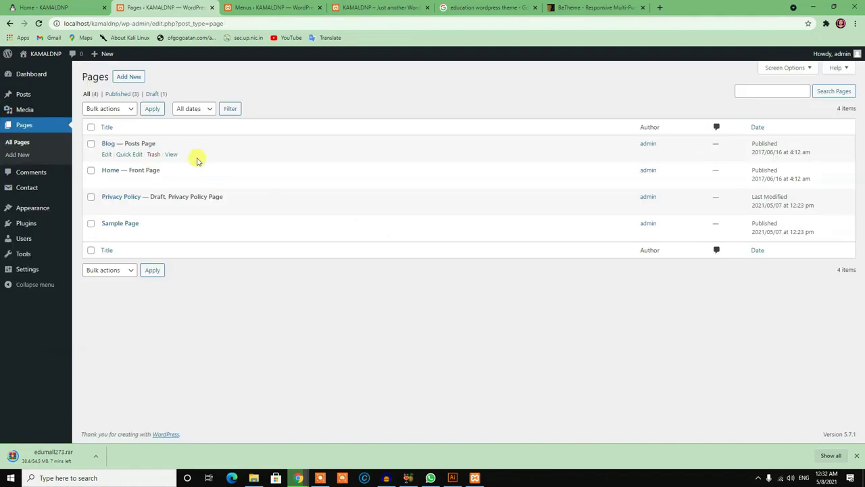
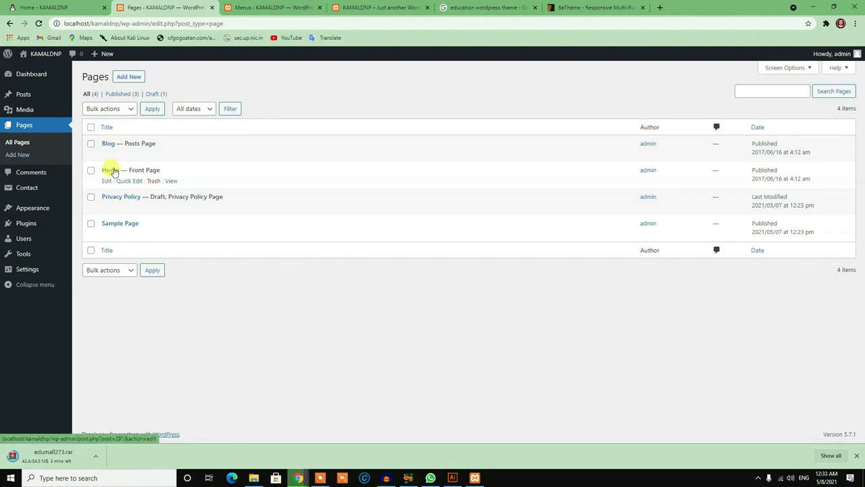
# Add the Home front page to the Header Menu and switch back to the site's home page tab.
pyautogui.click(380, 8)
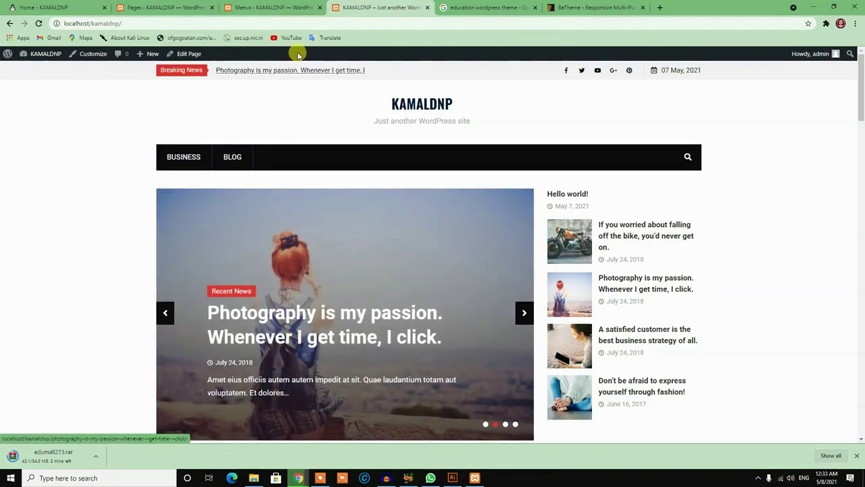
pyautogui.click(271, 8)
pyautogui.click(97, 225)
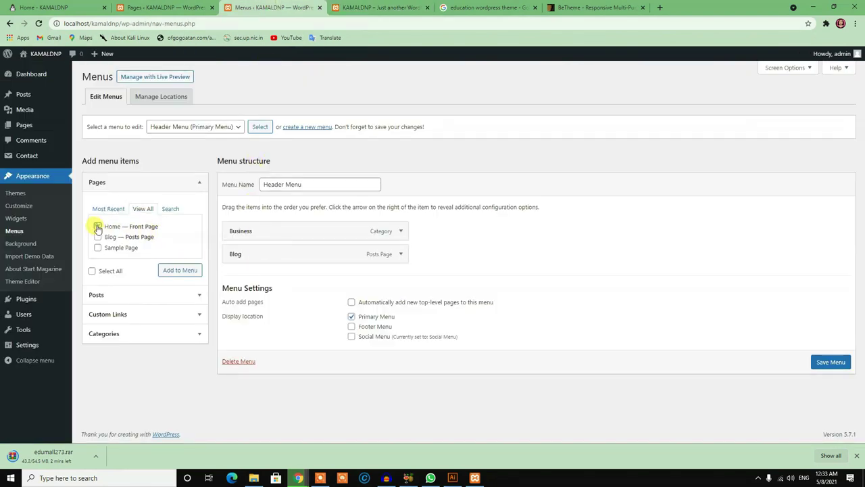
pyautogui.click(165, 270)
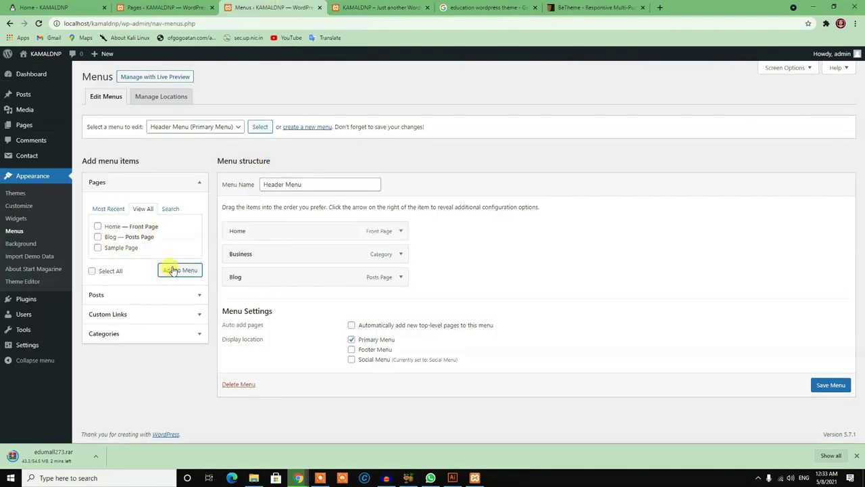
pyautogui.click(389, 8)
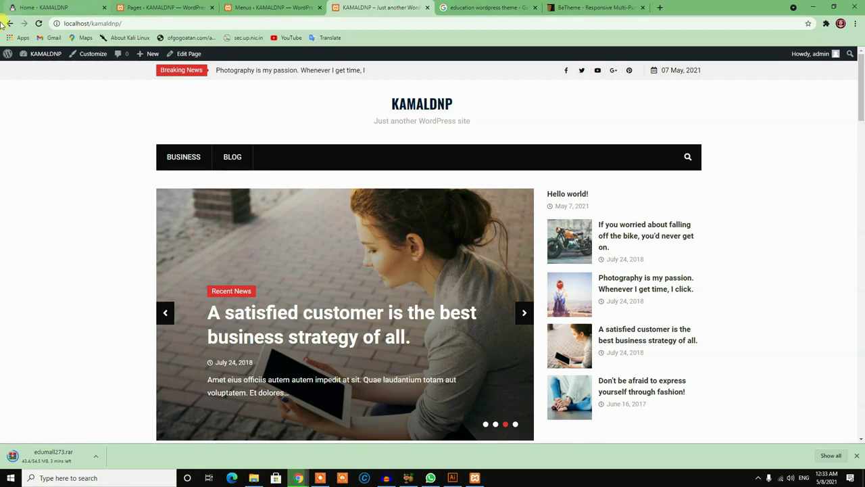
# Save the Header Menu with its added Home item and reload the site's home page.
pyautogui.click(270, 7)
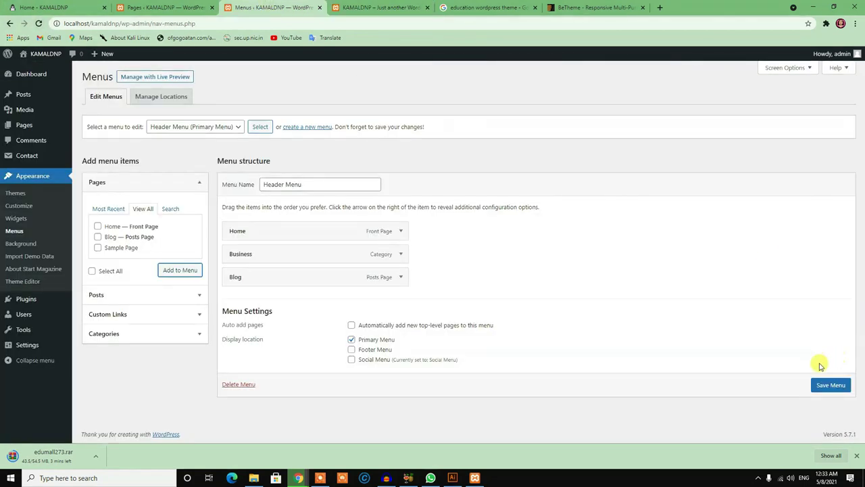
pyautogui.click(825, 391)
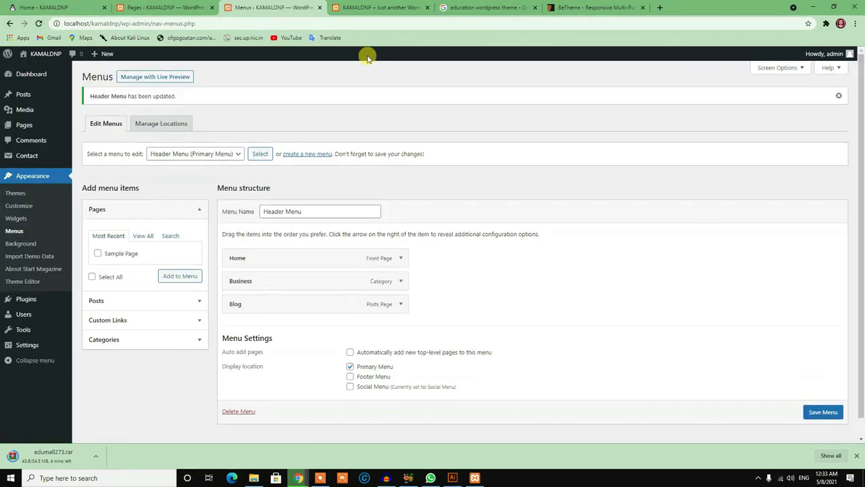
pyautogui.click(362, 6)
pyautogui.click(38, 23)
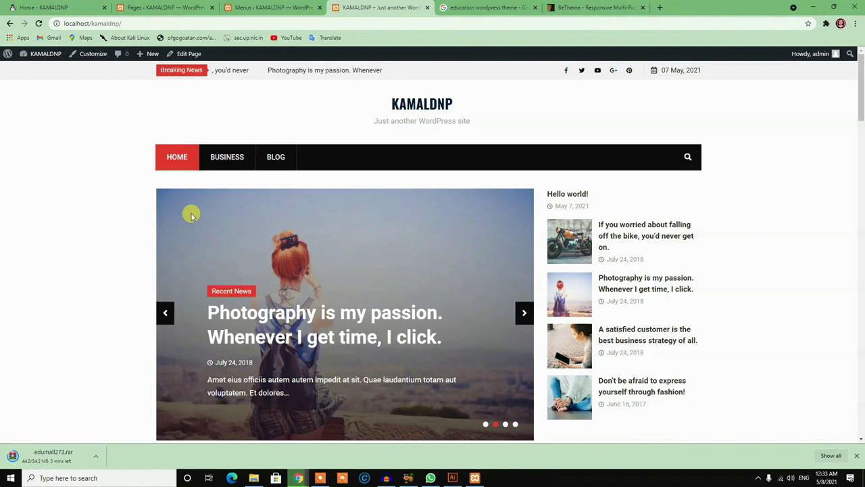
# Test the header menu's Business, Blog and Home links, examining the blog posts and the home page content.
pyautogui.click(225, 162)
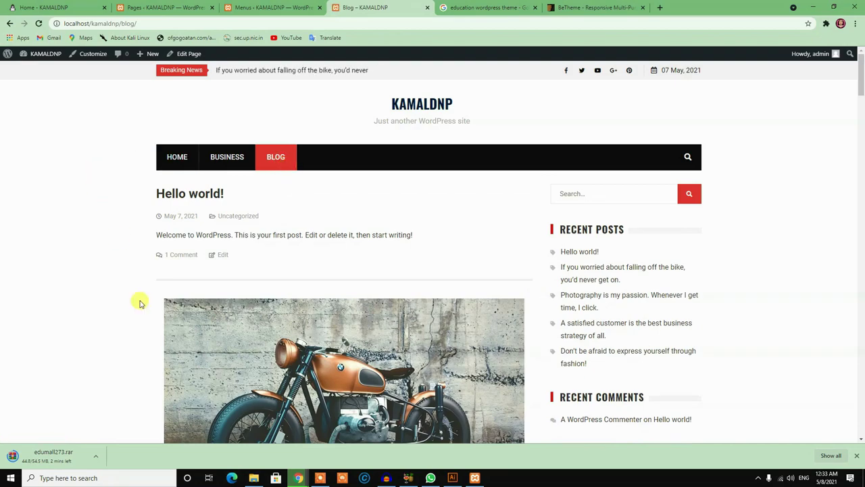
pyautogui.scroll(-5, 342, 318)
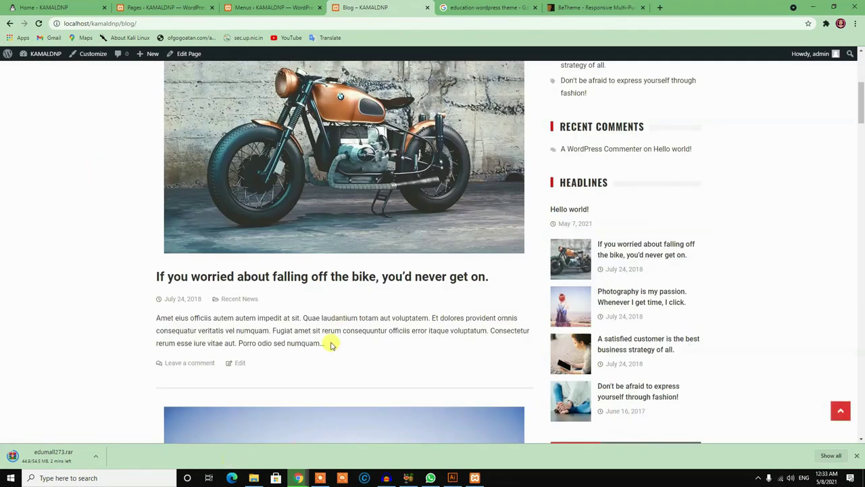
pyautogui.scroll(-10, 329, 345)
pyautogui.scroll(-5, 336, 325)
pyautogui.scroll(15, 343, 342)
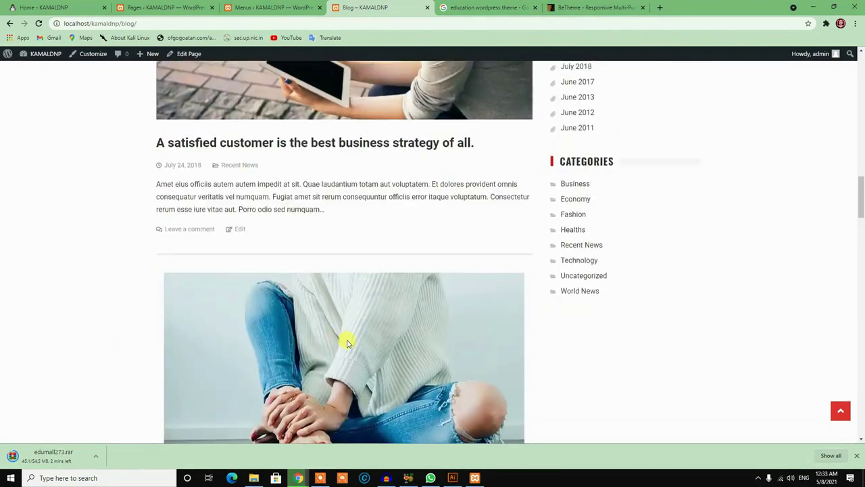
pyautogui.scroll(3, 344, 345)
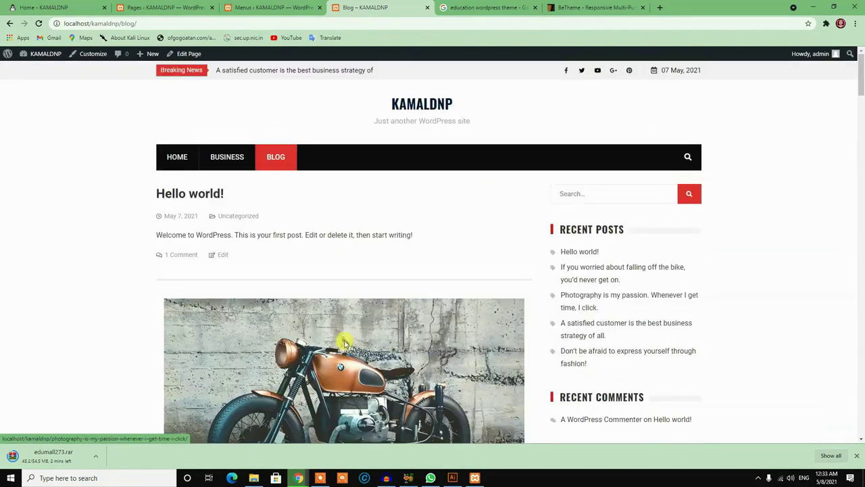
pyautogui.click(174, 157)
pyautogui.scroll(-15, 417, 344)
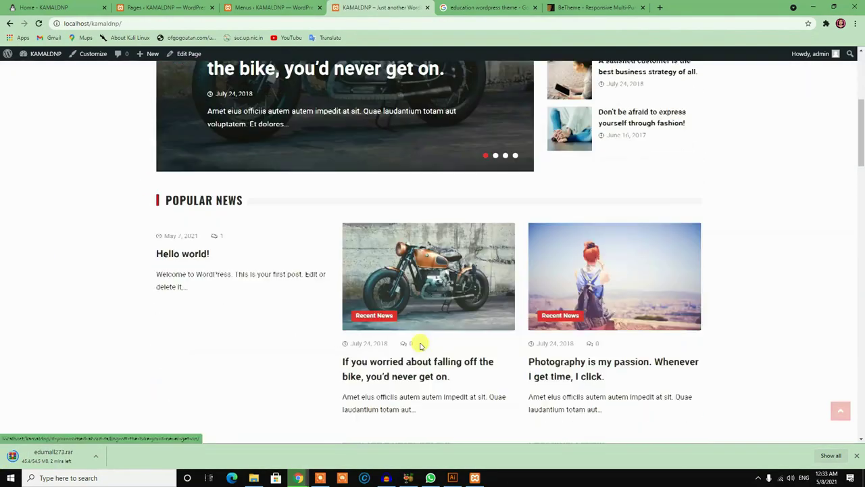
pyautogui.scroll(15, 418, 300)
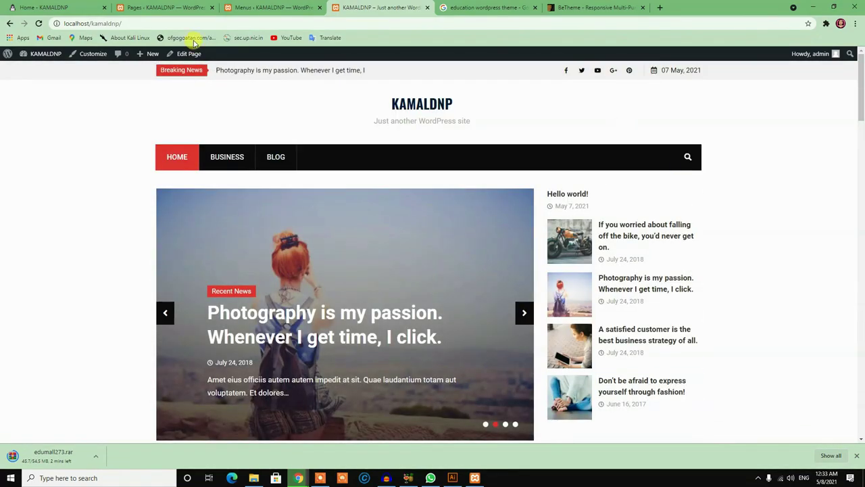
# List all pages available in the Menus editor and compare the menu structure with the site's home page.
pyautogui.click(257, 5)
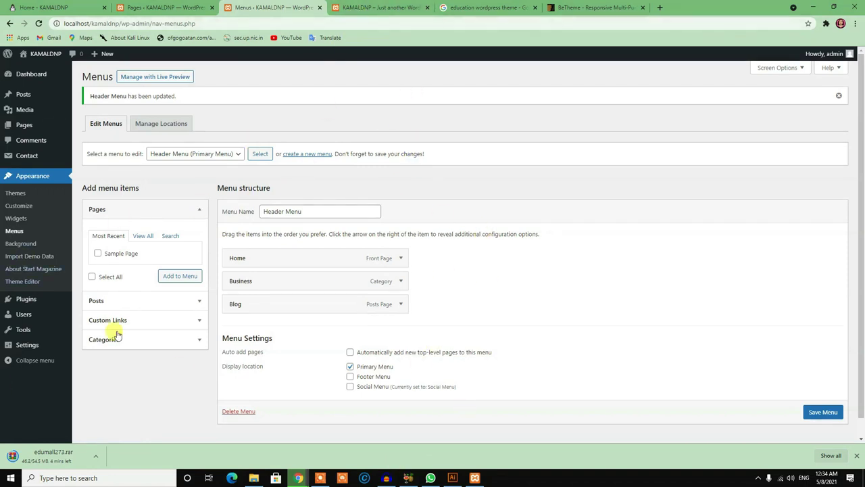
pyautogui.click(143, 236)
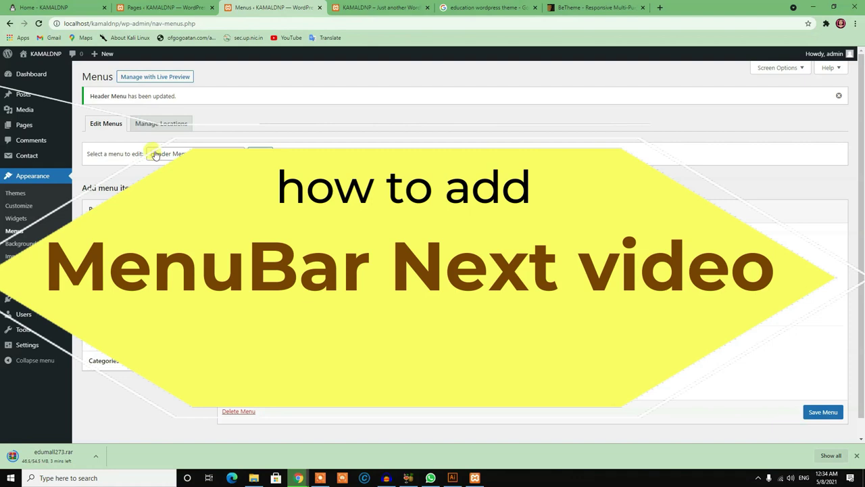
pyautogui.click(378, 7)
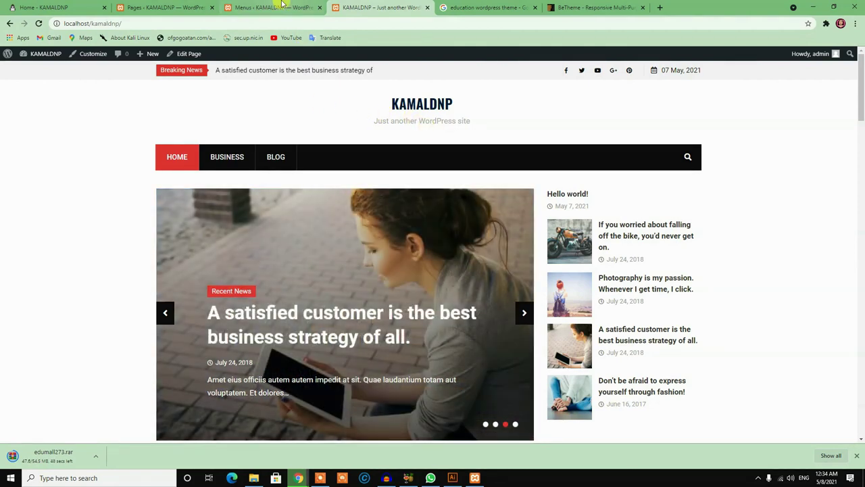
pyautogui.click(270, 7)
pyautogui.click(379, 7)
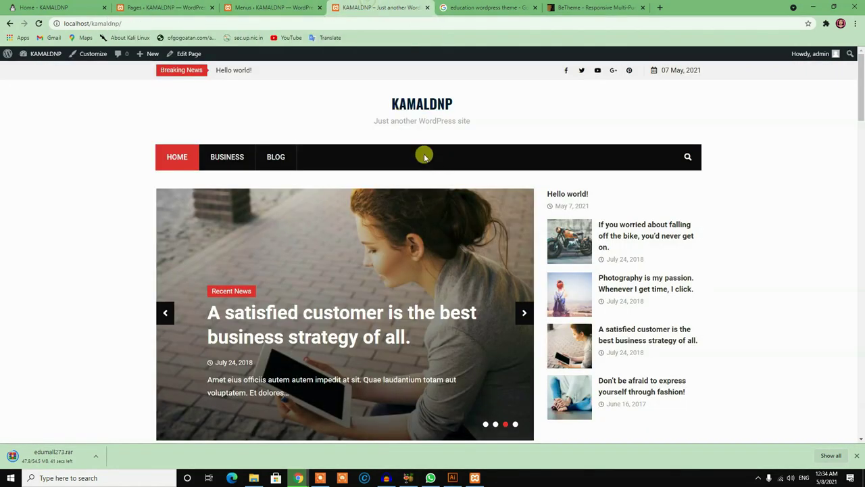
# Return to the Menus page and open the theme's Customize screen in a new browser tab.
pyautogui.click(274, 8)
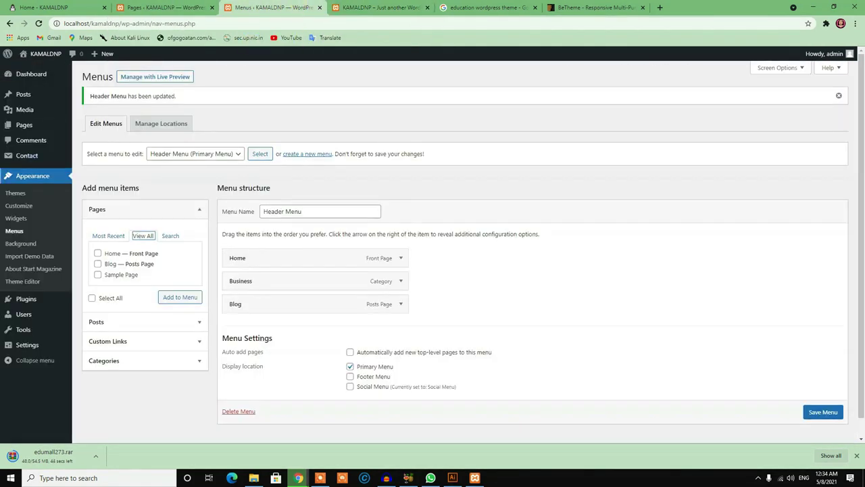
pyautogui.rightClick(27, 205)
pyautogui.click(42, 209)
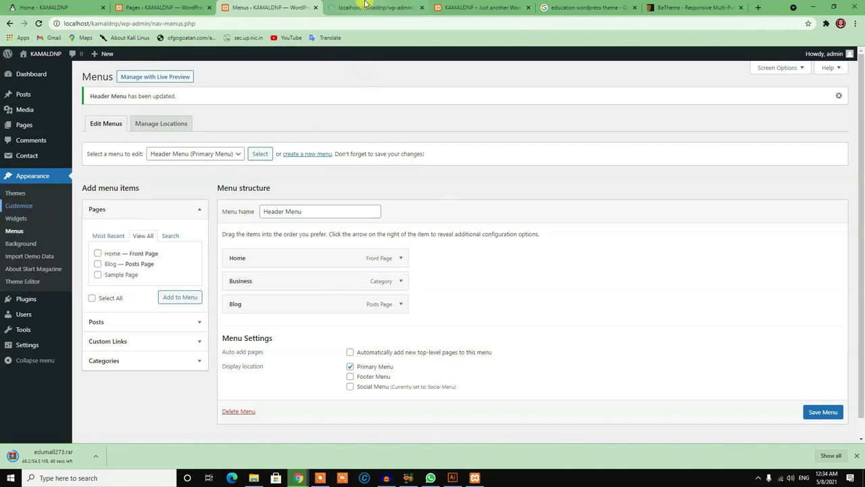
pyautogui.click(365, 5)
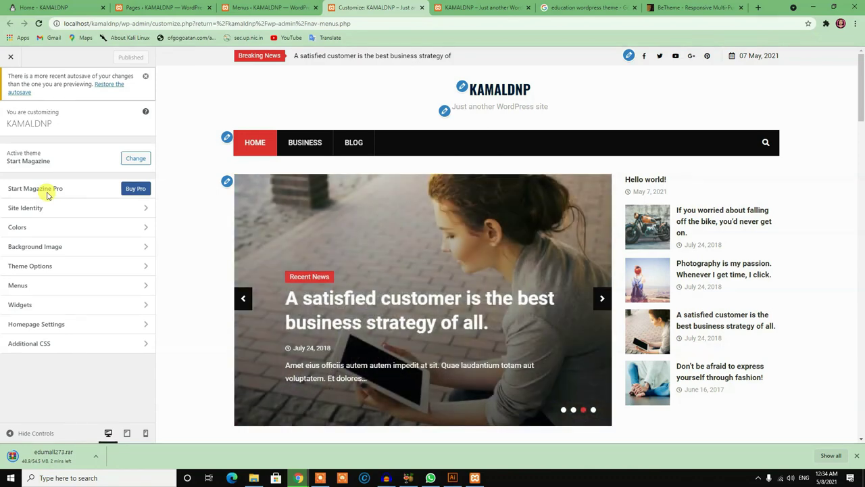
# Open the Start Magazine Pro purchase page in a new tab, examine its pricing options, and return to the Customizer.
pyautogui.rightClick(136, 192)
pyautogui.click(162, 197)
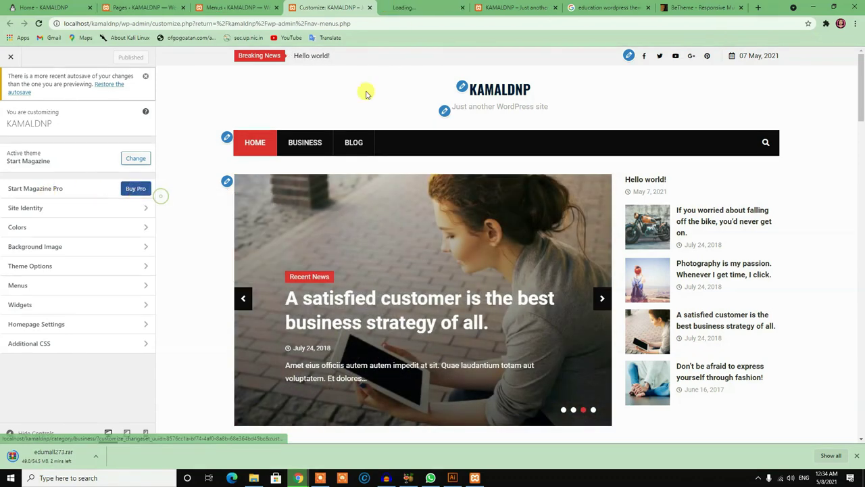
pyautogui.click(412, 6)
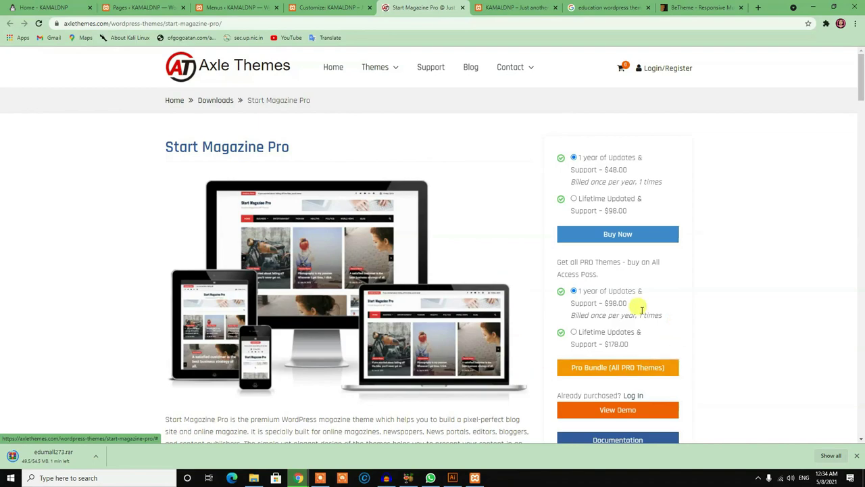
pyautogui.scroll(-5, 717, 203)
pyautogui.scroll(3, 599, 155)
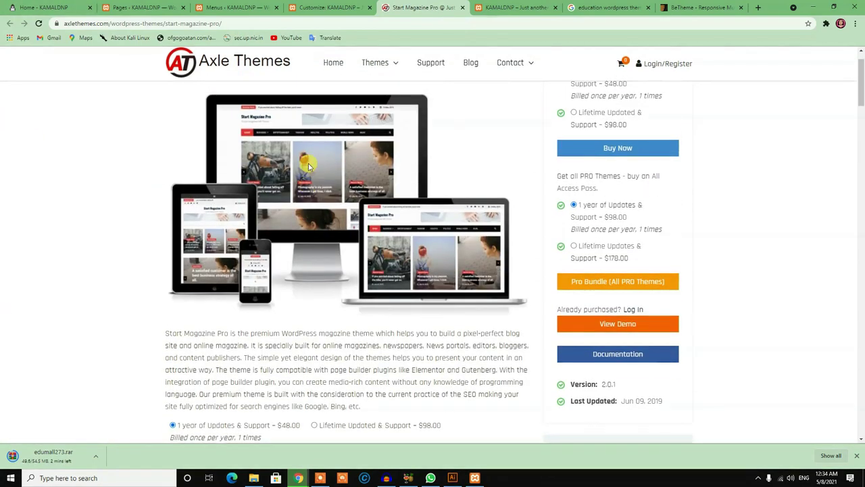
pyautogui.hotkey('ctrl', 'shift', 'Tab')
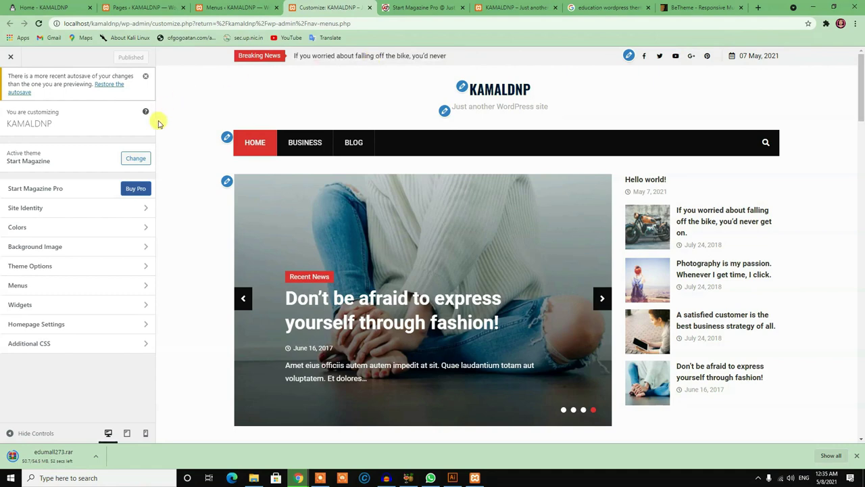
# Set the site's tagline to "E-LEARNING WEBSITE" in the Site Identity settings.
pyautogui.click(64, 208)
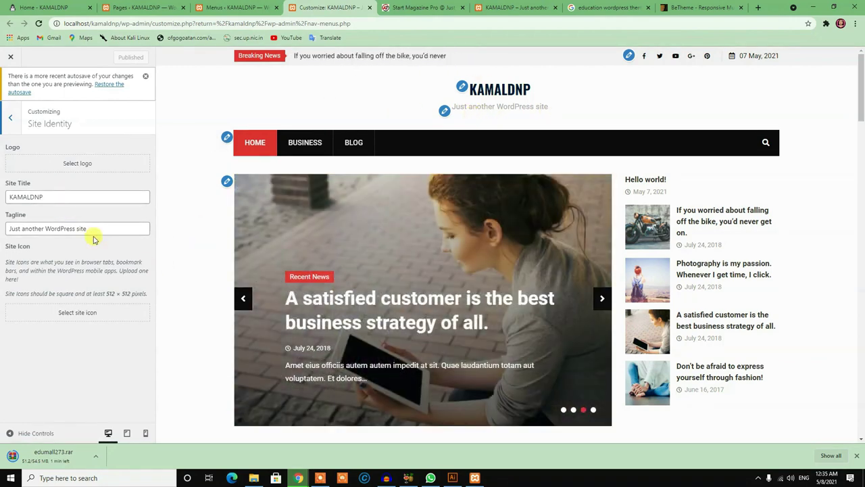
pyautogui.moveTo(88, 229); pyautogui.dragTo(2, 230)
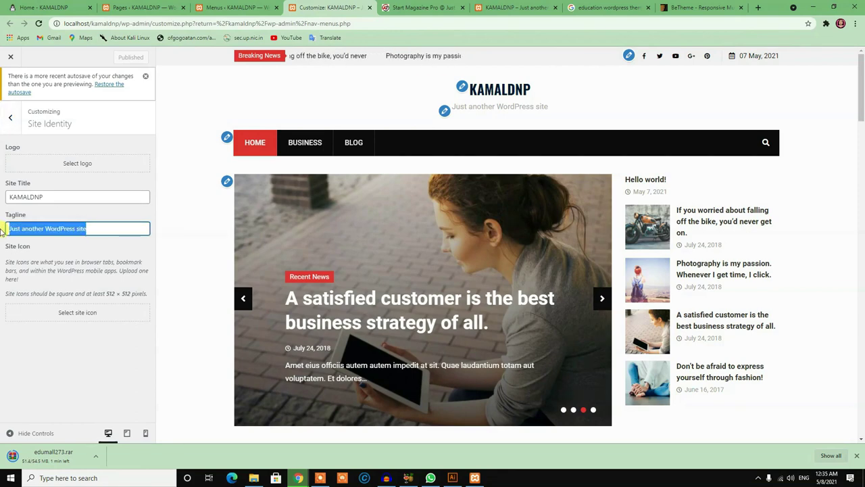
pyautogui.write('E-')
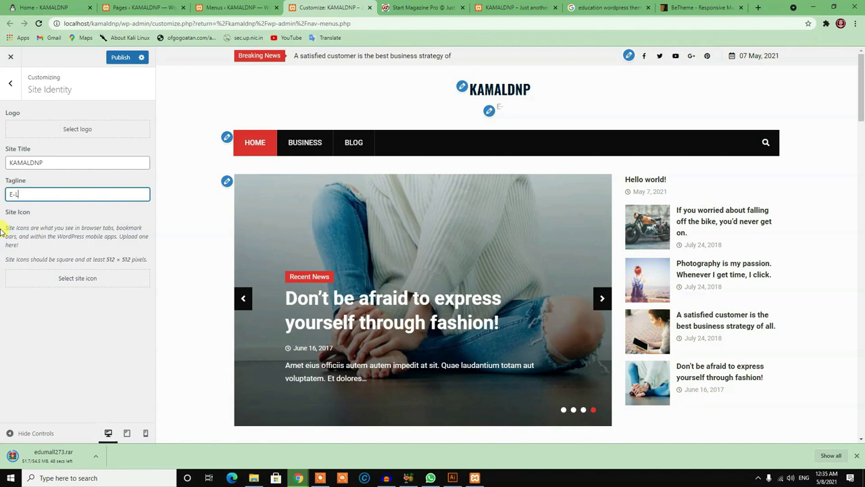
pyautogui.write('LEARNIN')
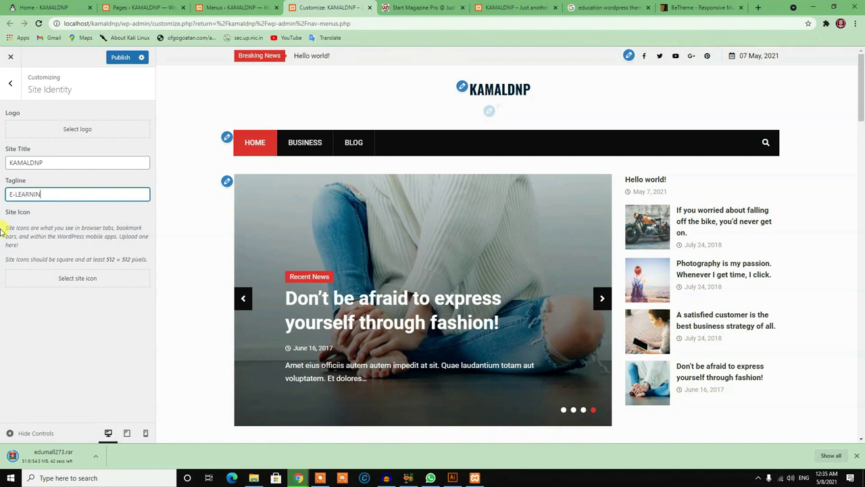
pyautogui.write('G')
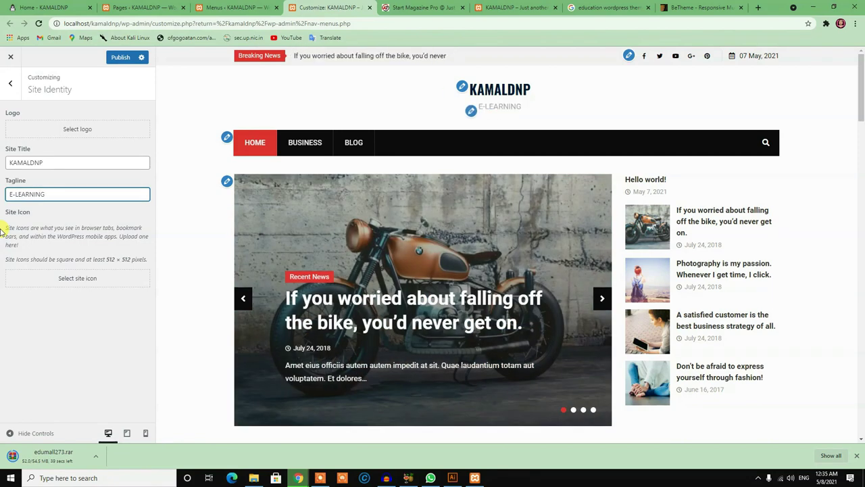
pyautogui.write(' WEBSITE')
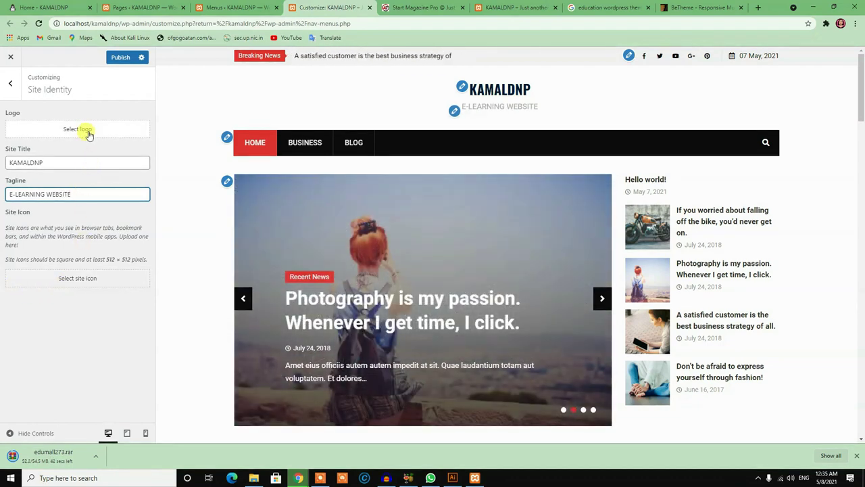
# Upload the "logo kamaldnp" image from the Downloads folder as the site logo file.
pyautogui.click(88, 133)
pyautogui.click(433, 238)
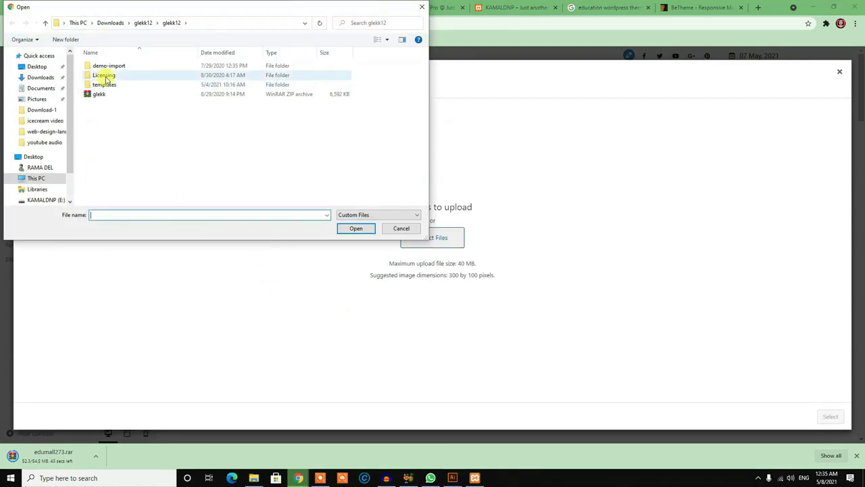
pyautogui.click(110, 22)
pyautogui.scroll(-3, 250, 129)
pyautogui.scroll(-2, 194, 158)
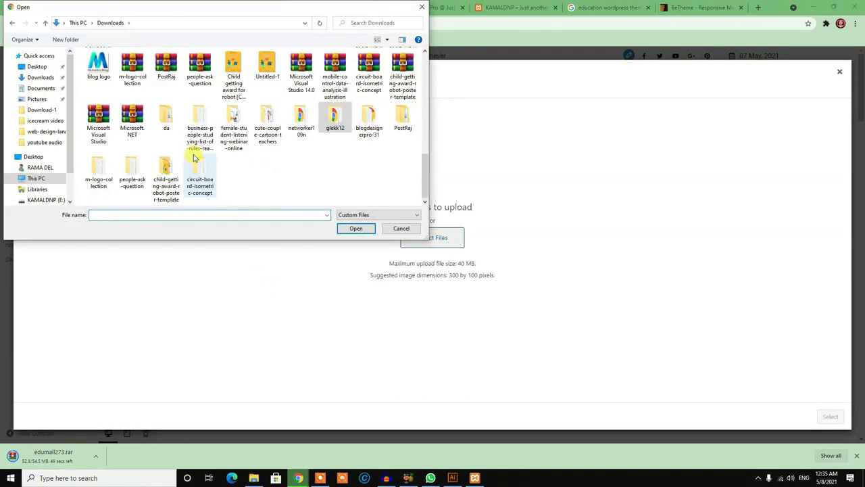
pyautogui.scroll(6, 277, 155)
pyautogui.scroll(-2, 278, 156)
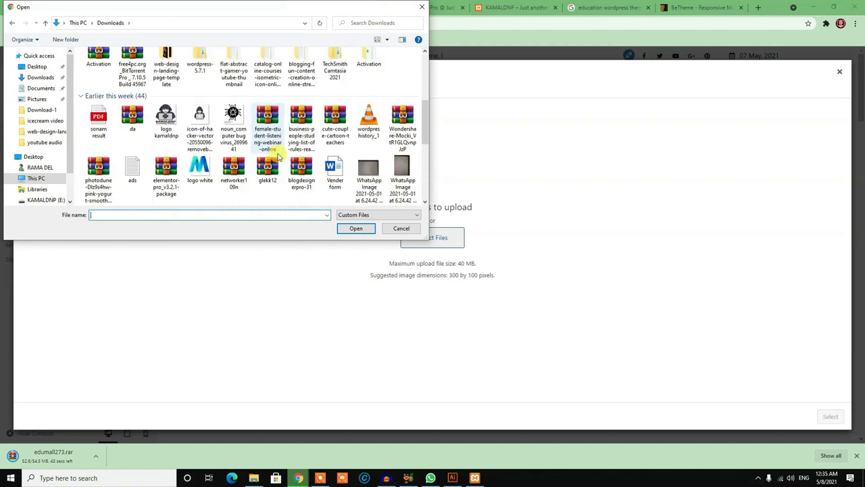
pyautogui.click(167, 127)
pyautogui.click(342, 229)
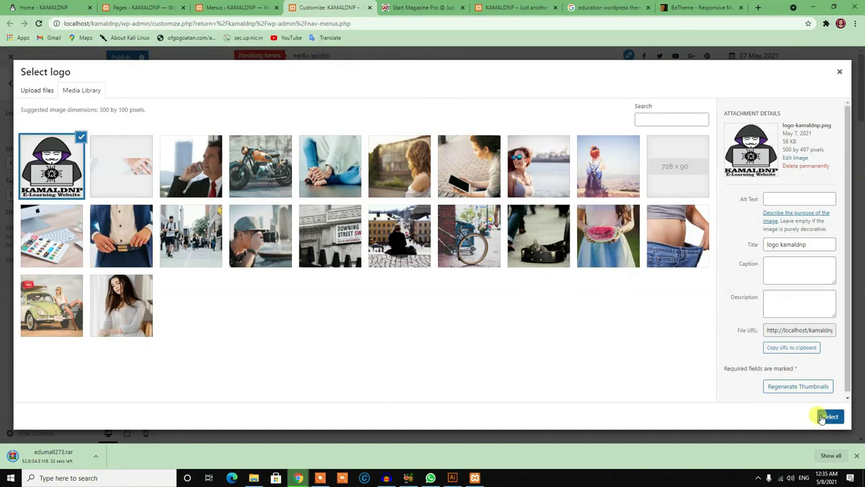
# Select the uploaded logo and extend its crop area to the full image height, applying it as the site logo.
pyautogui.click(828, 417)
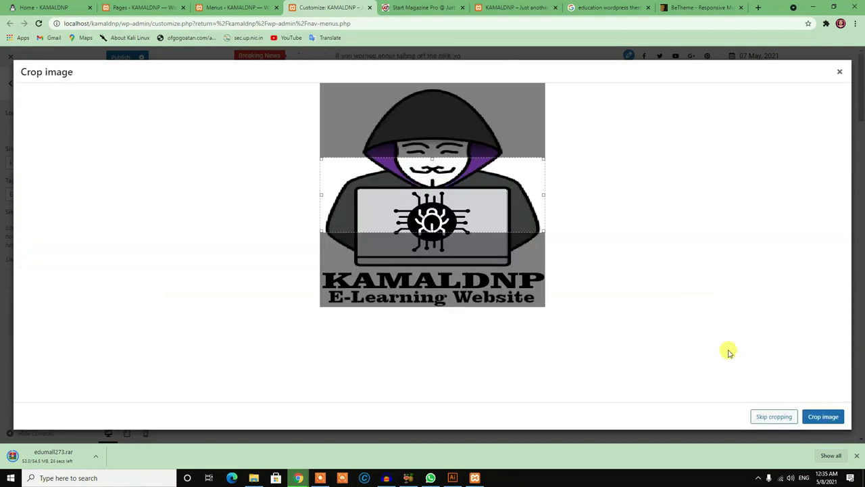
pyautogui.moveTo(429, 234); pyautogui.dragTo(429, 329)
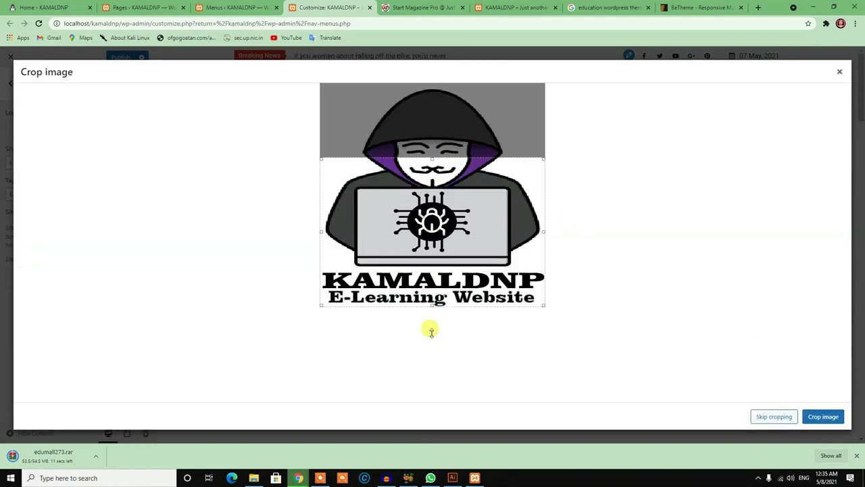
pyautogui.moveTo(433, 159); pyautogui.dragTo(428, 81)
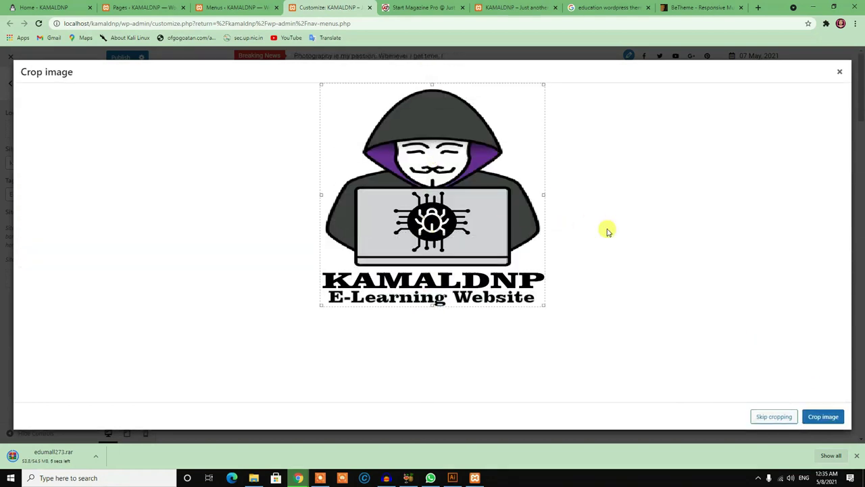
pyautogui.click(826, 416)
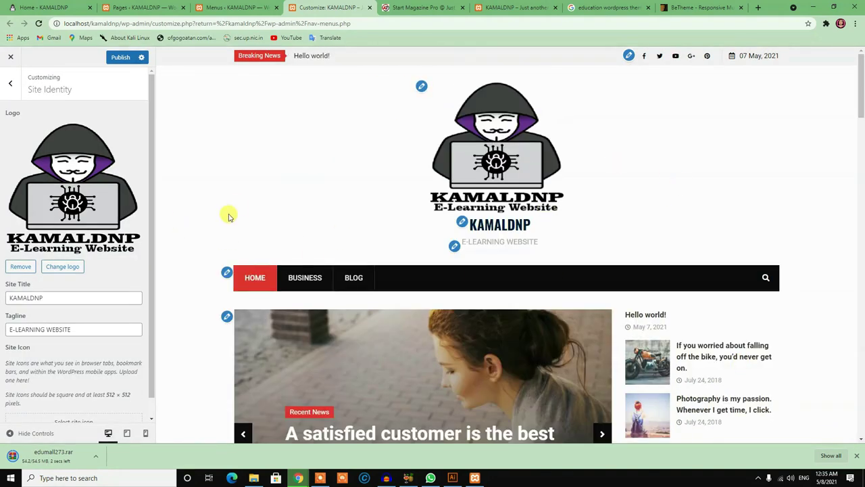
pyautogui.scroll(-1, 102, 283)
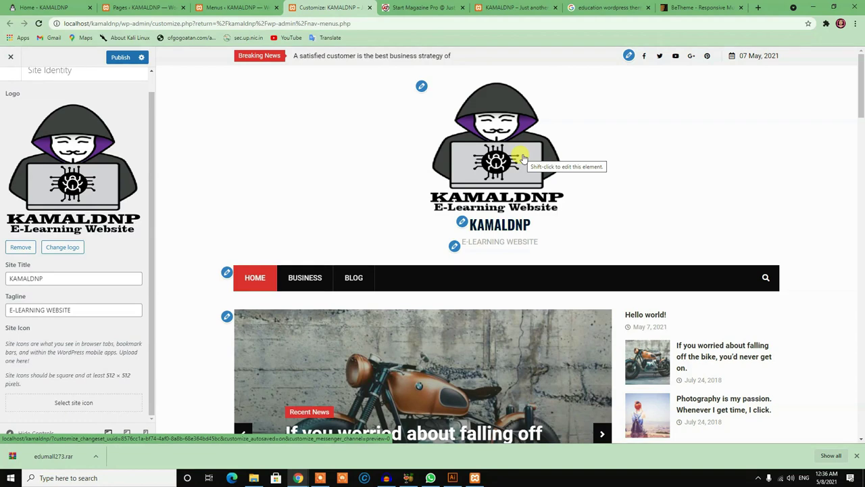
# Set the site icon to the cropped-logo-kamaldnp.png image from the media library, cropped to the full image.
pyautogui.click(72, 403)
pyautogui.click(52, 165)
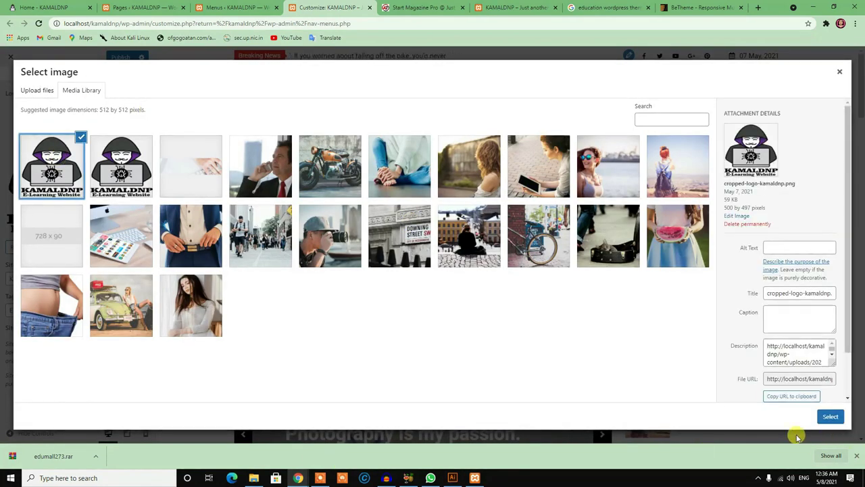
pyautogui.click(831, 416)
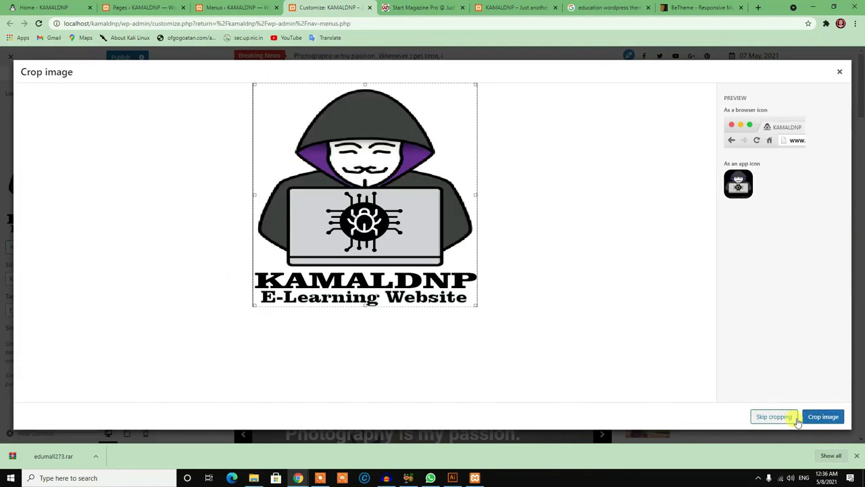
pyautogui.click(816, 417)
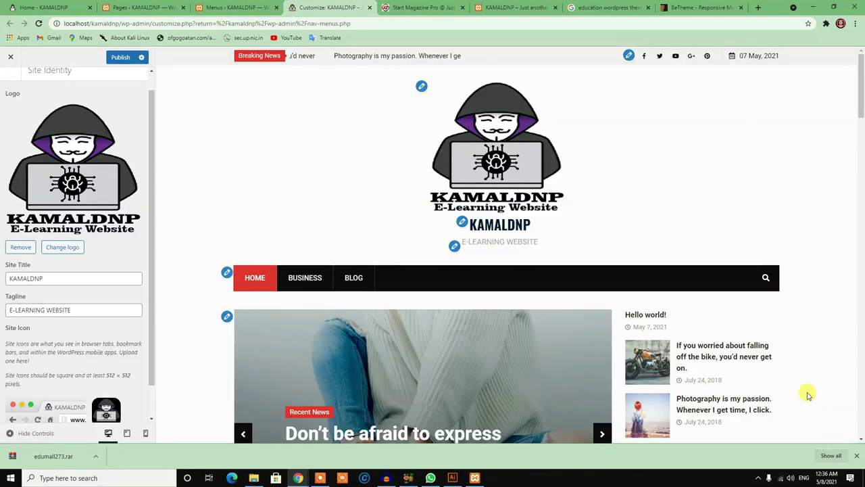
pyautogui.scroll(-1, 111, 338)
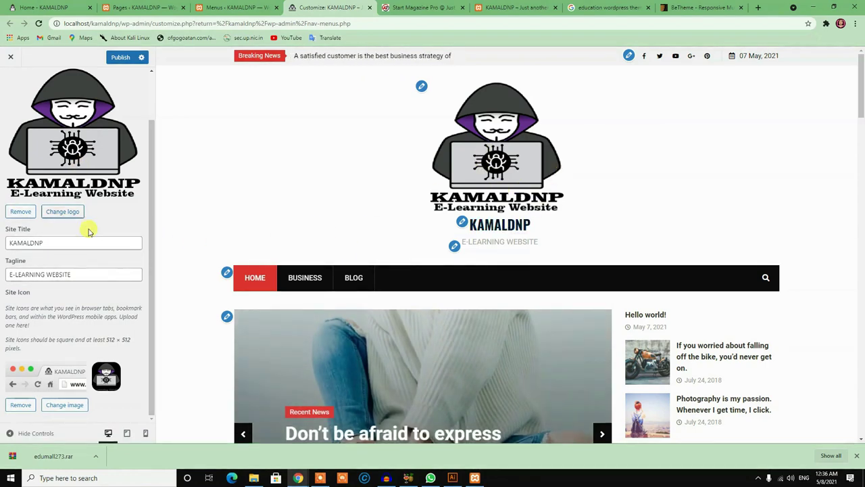
pyautogui.scroll(2, 88, 231)
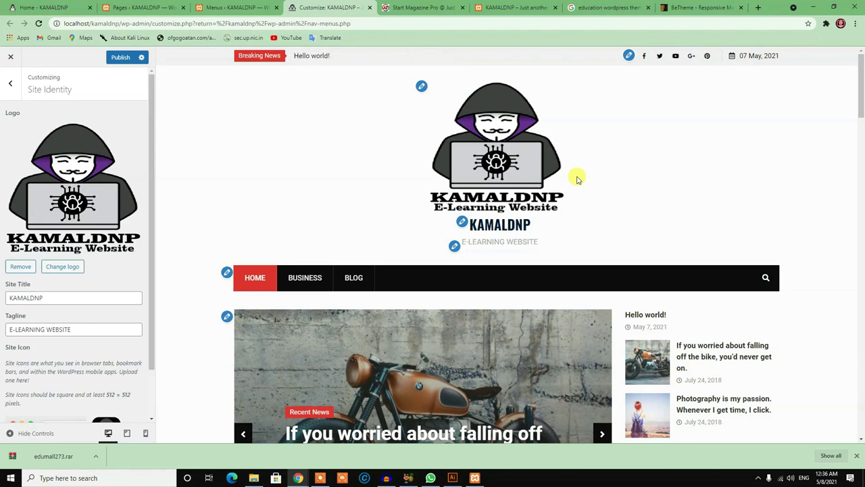
# Set the site's background color to white (#ffffff) in the Colors settings.
pyautogui.click(12, 87)
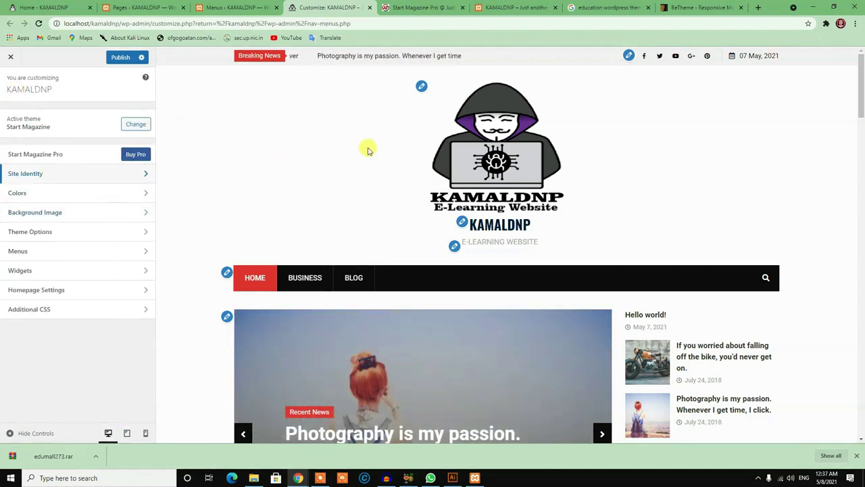
pyautogui.click(64, 196)
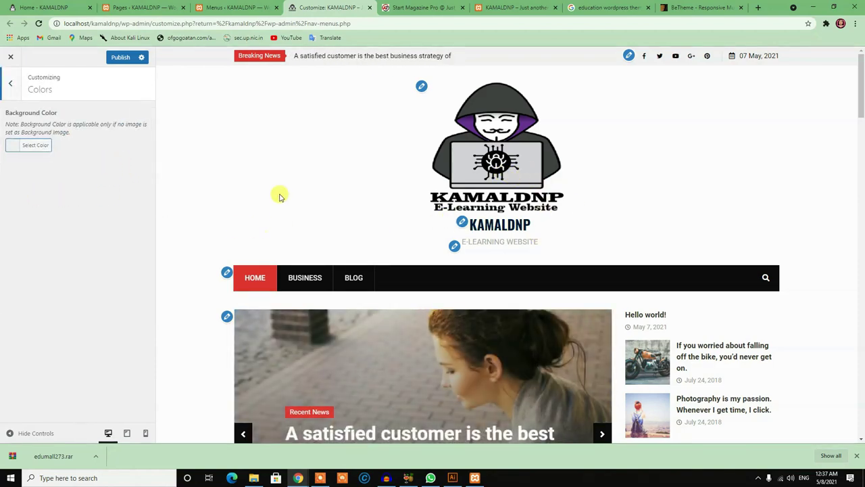
pyautogui.scroll(-8, 280, 196)
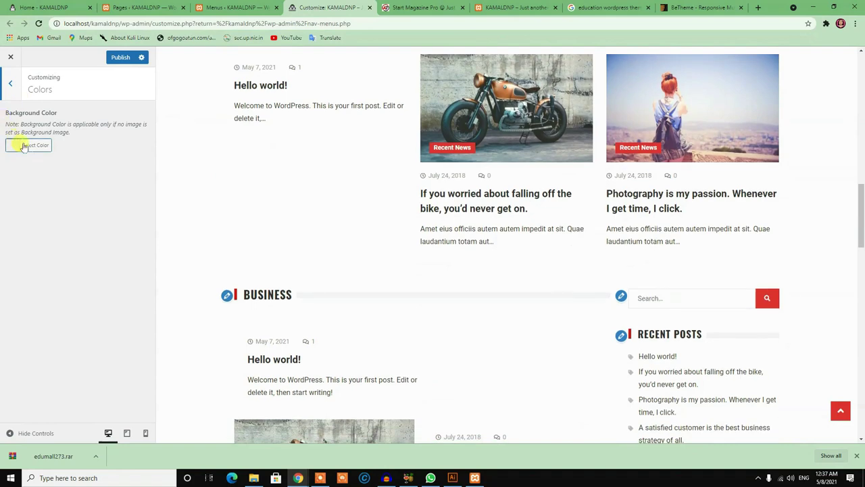
pyautogui.click(30, 147)
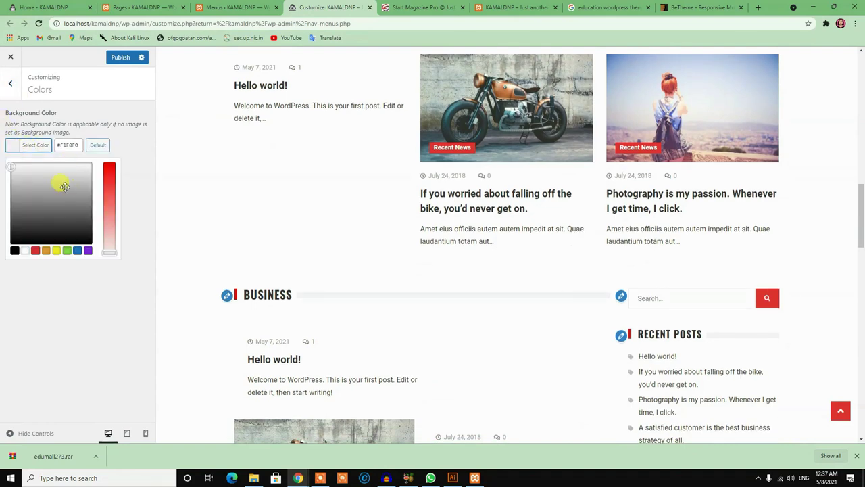
pyautogui.moveTo(64, 187)
pyautogui.mouseDown()
pyautogui.moveTo(73, 191)
pyautogui.moveTo(76, 254)
pyautogui.moveTo(109, 202)
pyautogui.moveTo(72, 196)
pyautogui.moveTo(72, 171)
pyautogui.moveTo(30, 177)
pyautogui.moveTo(67, 212)
pyautogui.moveTo(20, 212)
pyautogui.moveTo(43, 203)
pyautogui.mouseUp()
pyautogui.click(24, 251)
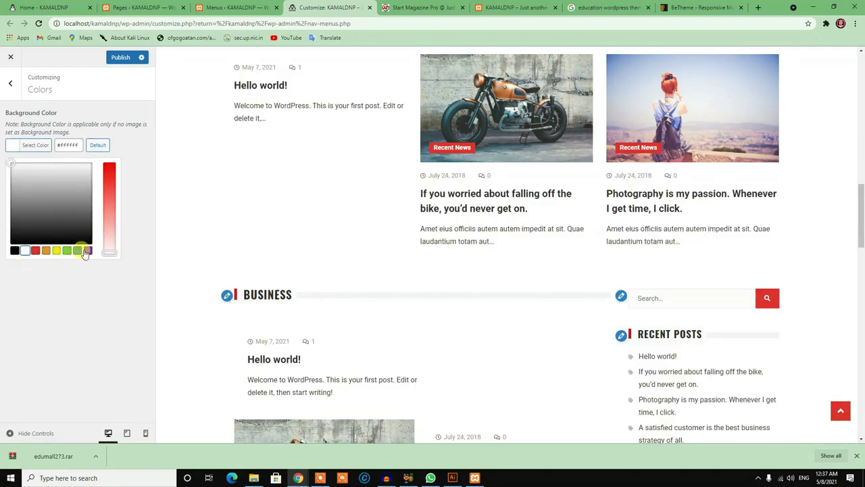
pyautogui.click(88, 279)
pyautogui.click(10, 82)
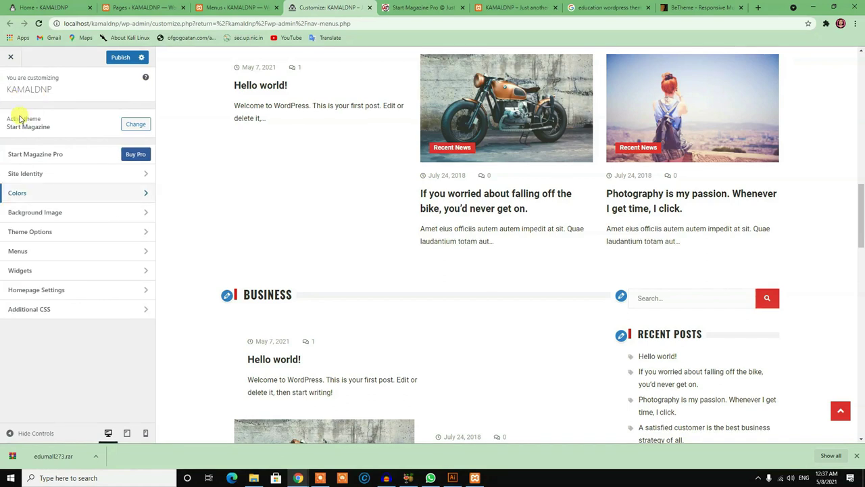
# Check the Background Image settings, and switch the tagline off and back on in the theme's Header Options.
pyautogui.click(47, 213)
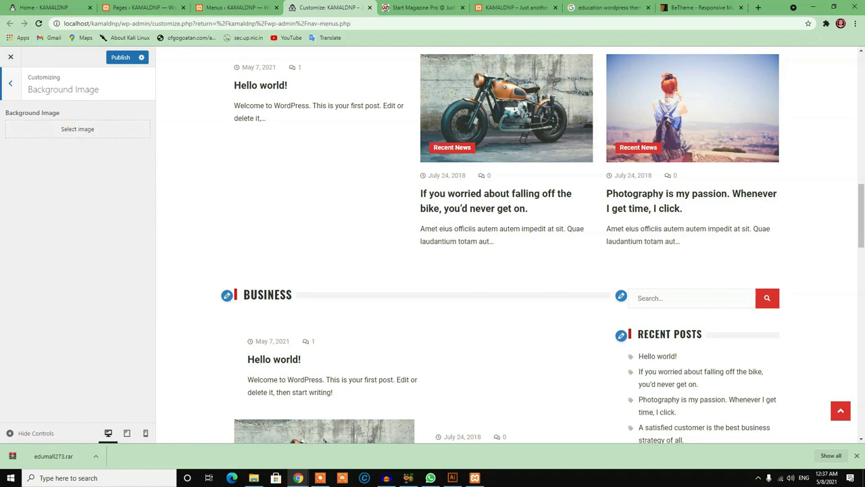
pyautogui.click(10, 82)
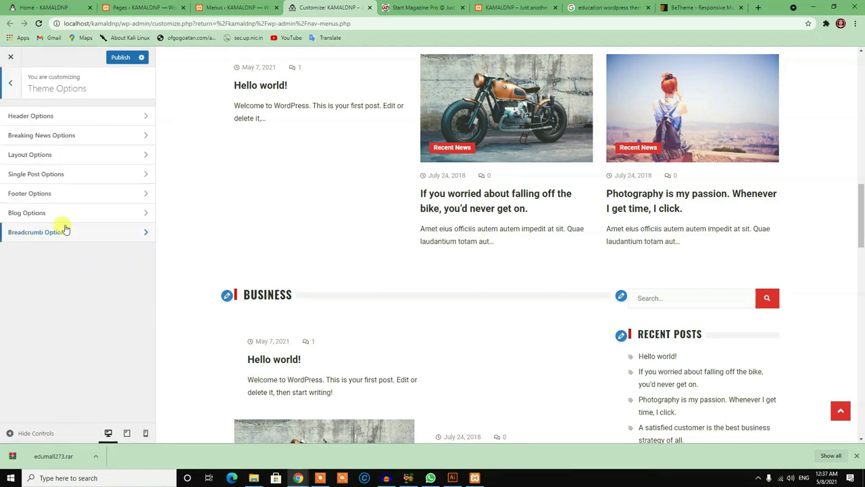
pyautogui.click(87, 117)
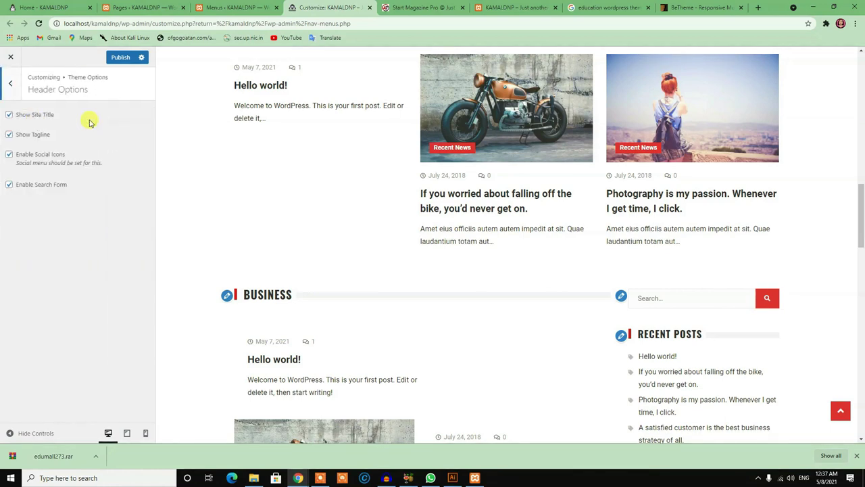
pyautogui.scroll(20, 272, 179)
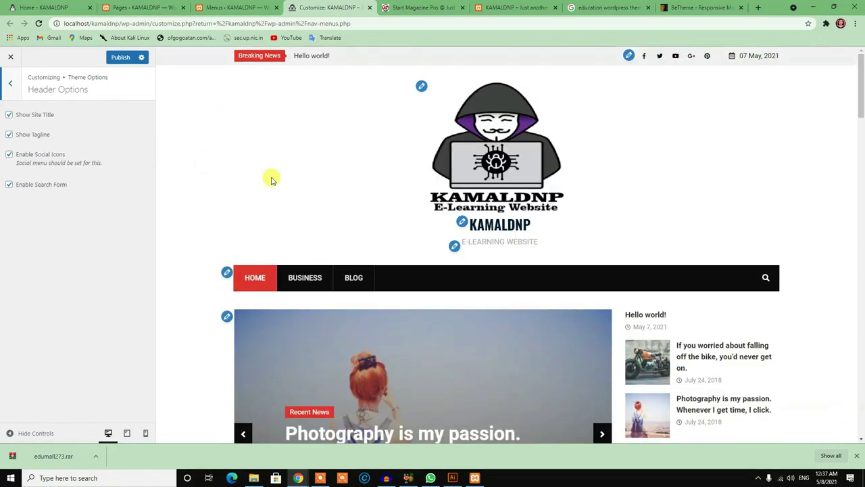
pyautogui.click(30, 139)
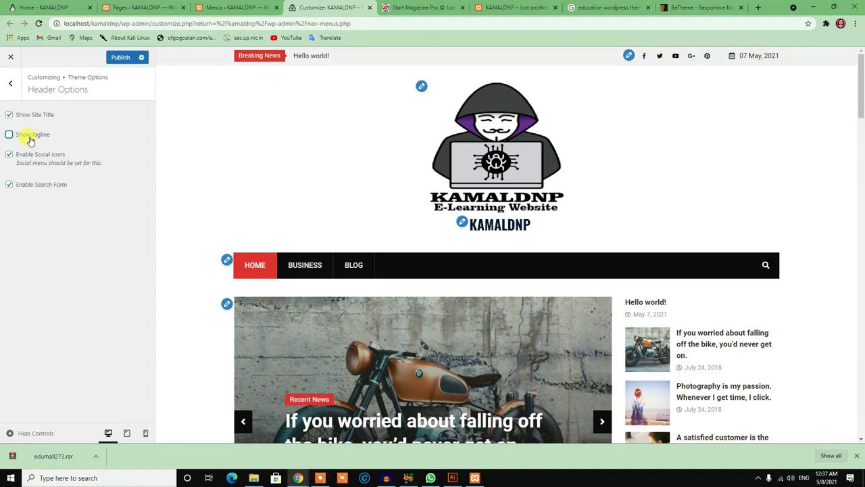
pyautogui.click(31, 139)
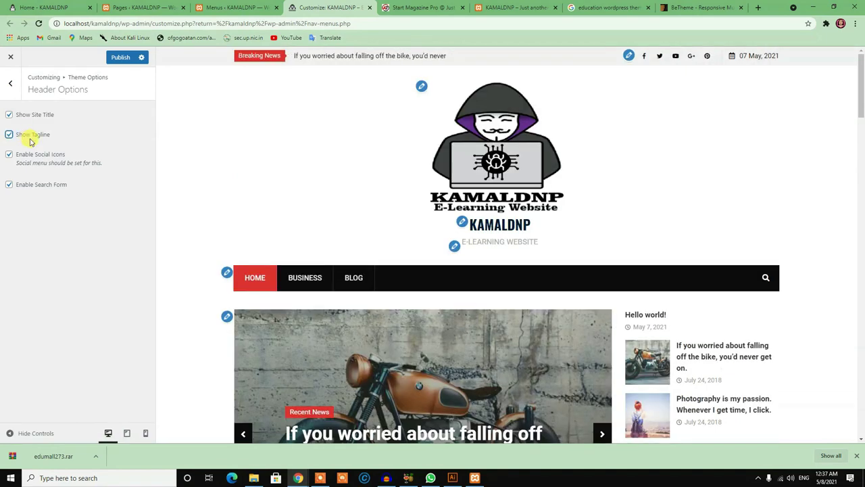
# Switch the header's social icons off and back on twice to compare the preview.
pyautogui.click(9, 156)
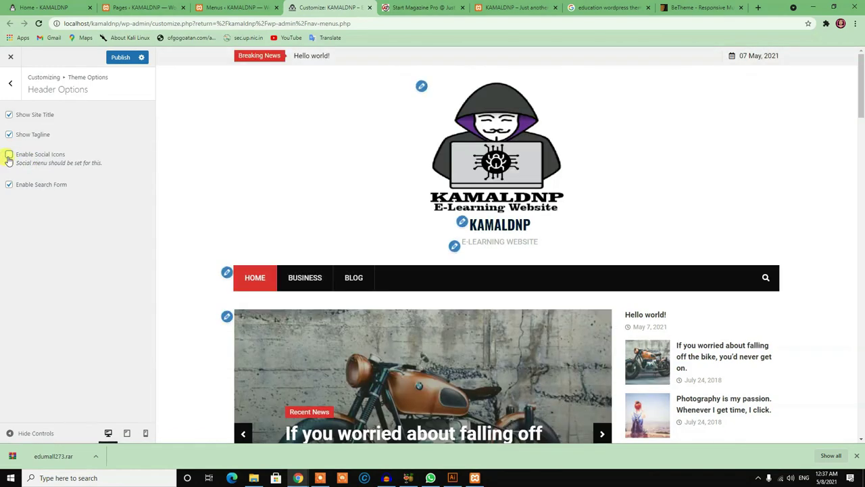
pyautogui.click(8, 156)
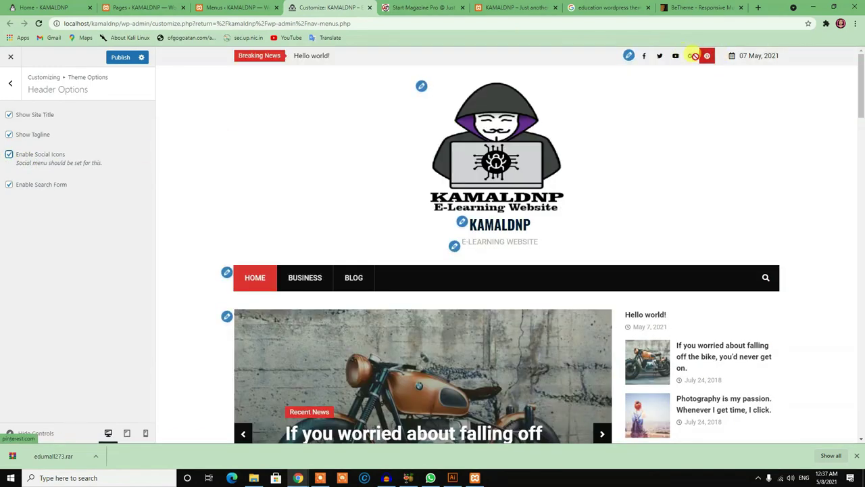
pyautogui.click(8, 156)
pyautogui.click(8, 155)
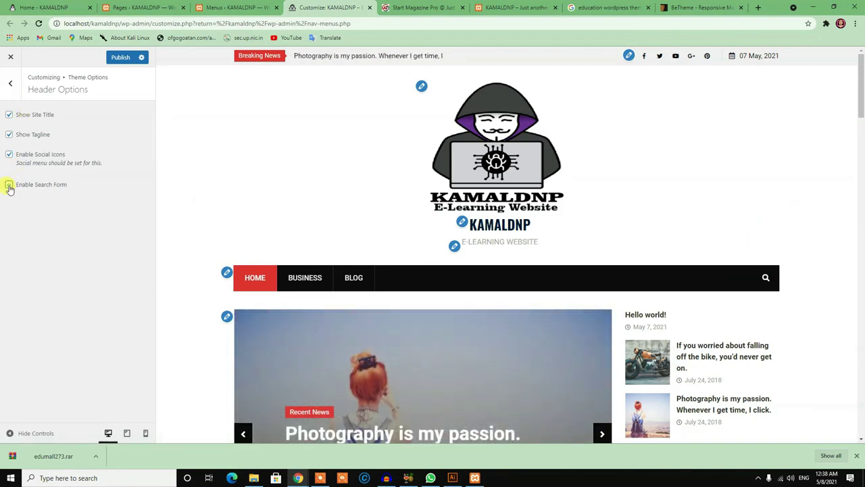
# Review the Breaking News Options and the available categories, leaving the category selection as it is.
pyautogui.click(10, 85)
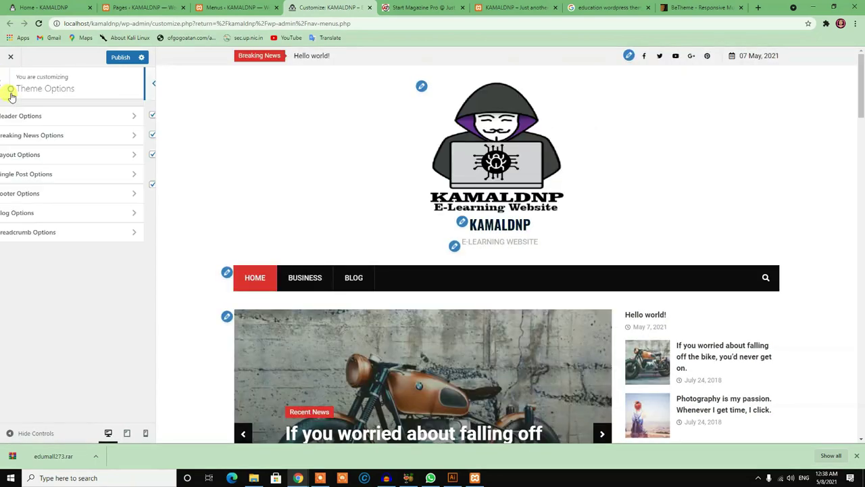
pyautogui.click(72, 138)
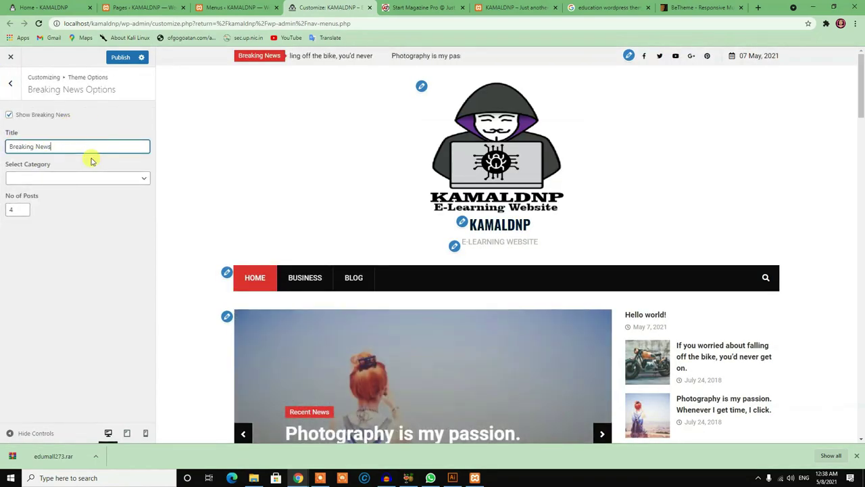
pyautogui.click(73, 178)
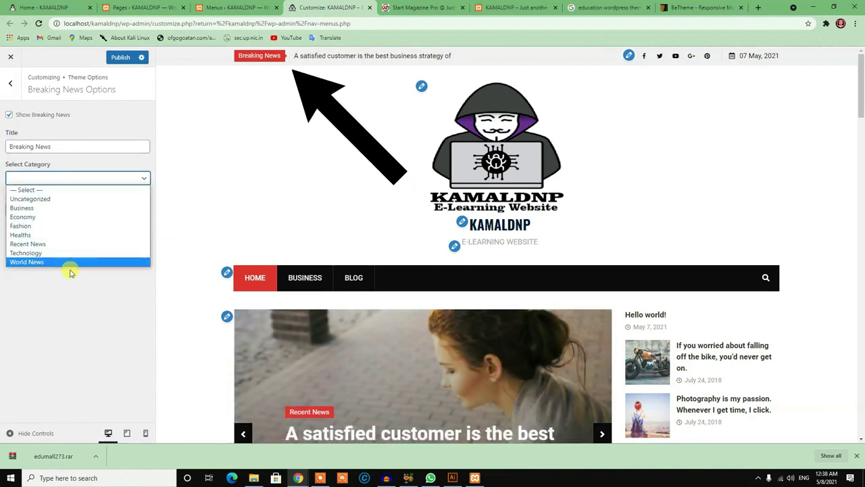
pyautogui.click(62, 309)
pyautogui.click(15, 93)
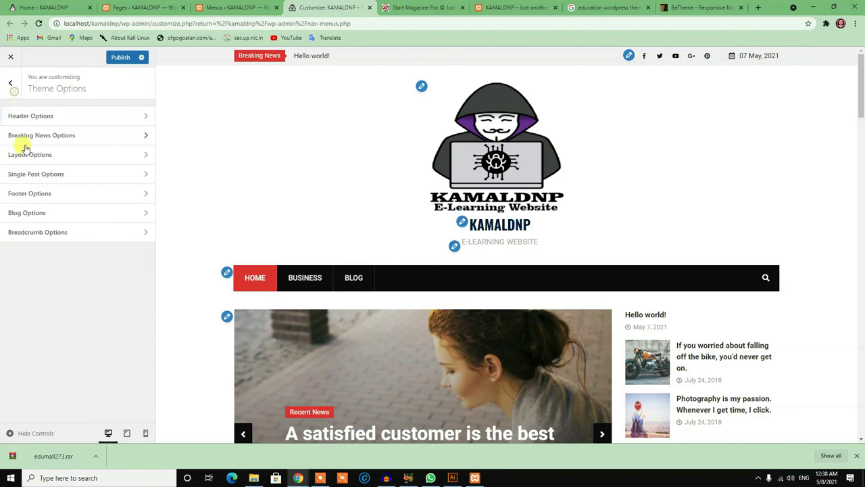
# Open the theme's Layout Options and review the available Global Layout choices.
pyautogui.click(48, 155)
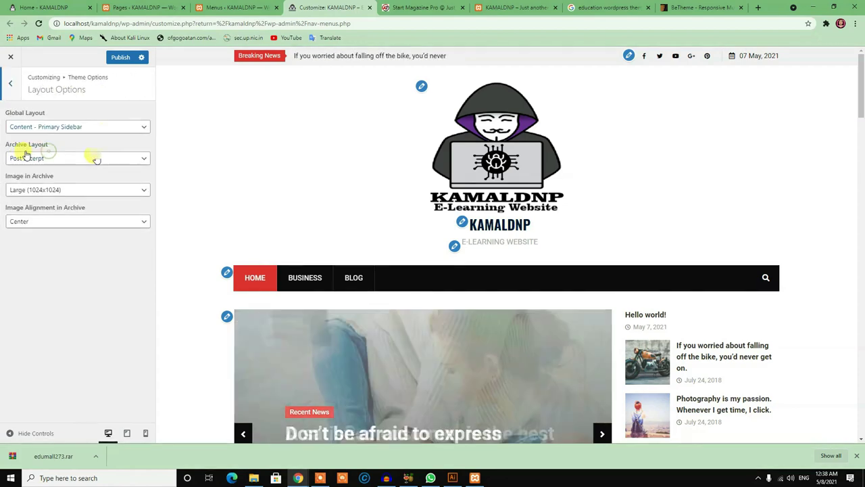
pyautogui.click(63, 127)
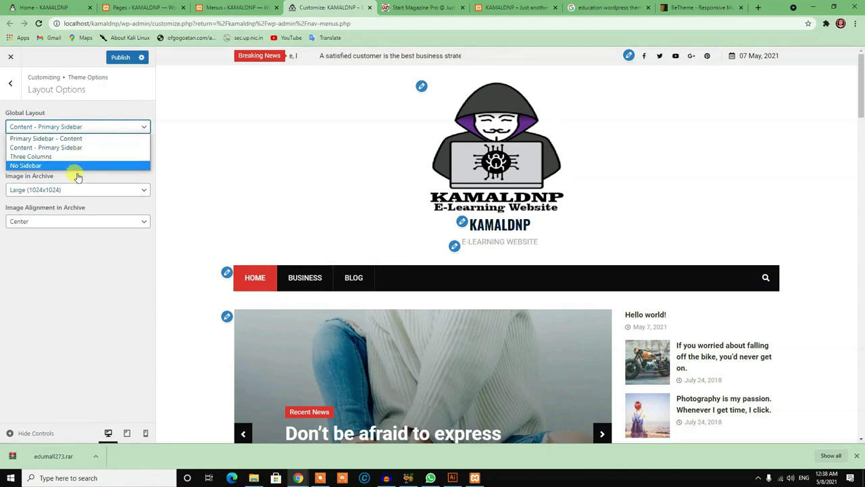
pyautogui.click(78, 200)
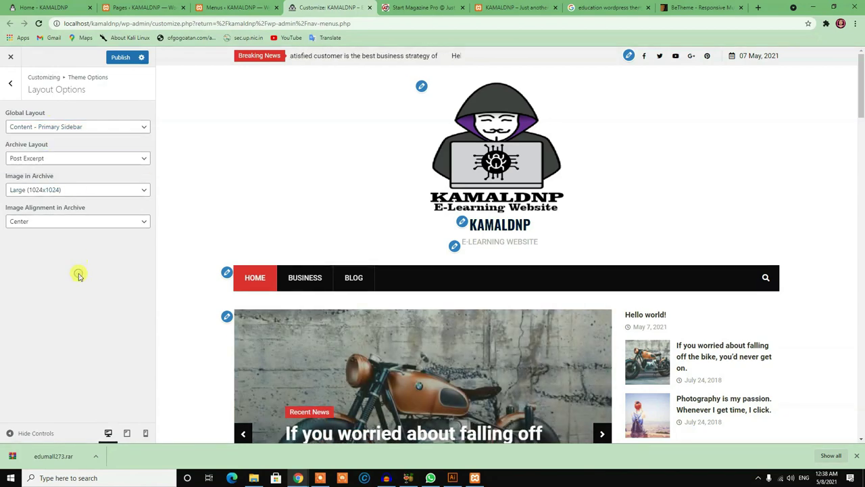
pyautogui.click(17, 127)
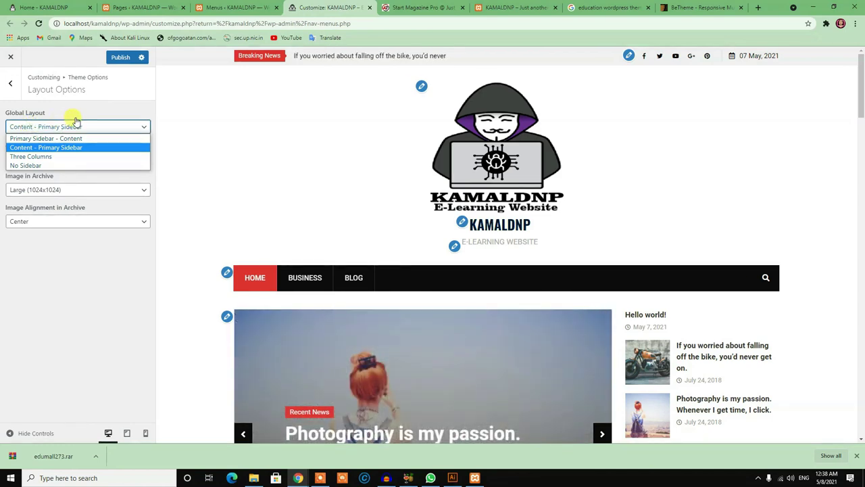
# Try the Three Columns global layout and check it in the homepage preview.
pyautogui.scroll(-3, 493, 232)
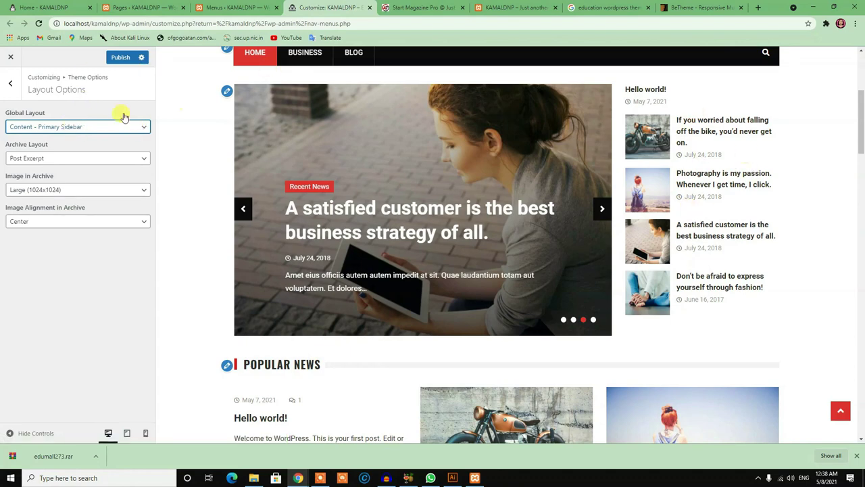
pyautogui.click(68, 127)
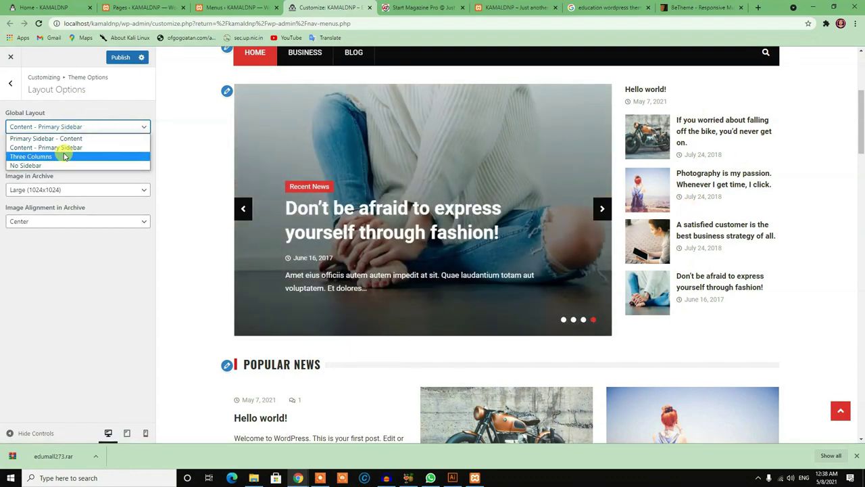
pyautogui.click(65, 156)
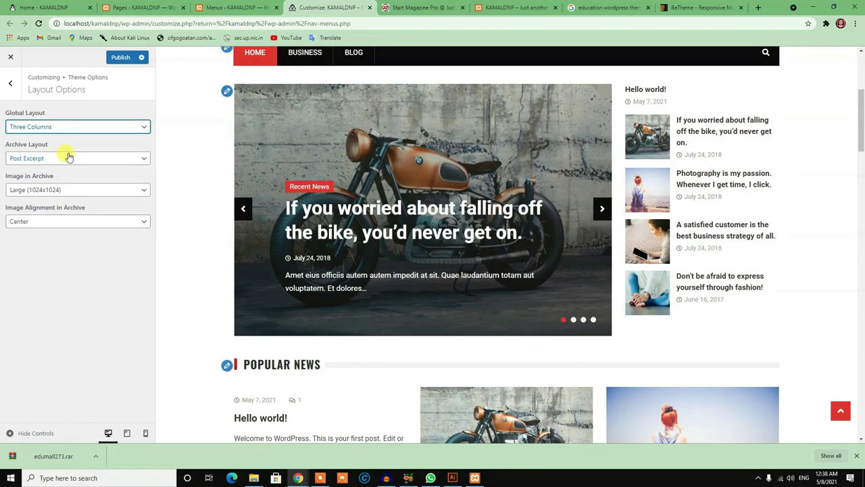
pyautogui.scroll(-6, 413, 135)
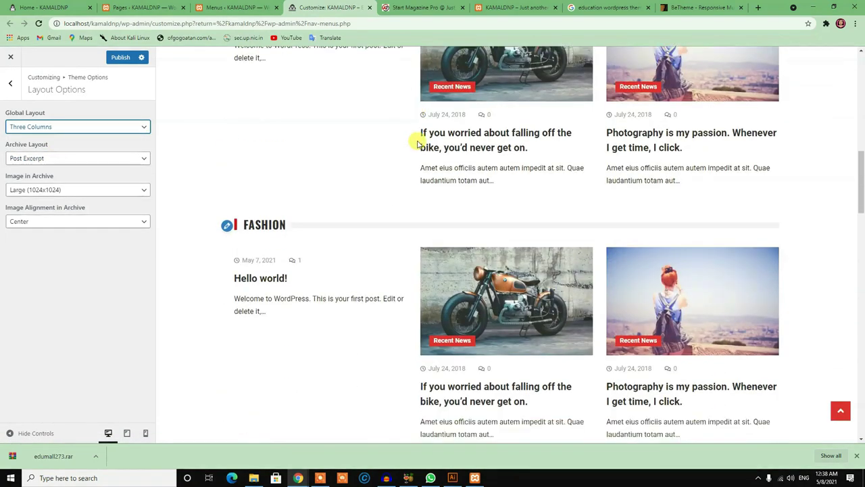
pyautogui.scroll(-2, 417, 140)
# Set the global layout to No Sidebar and check the homepage preview.
pyautogui.click(93, 128)
pyautogui.click(47, 164)
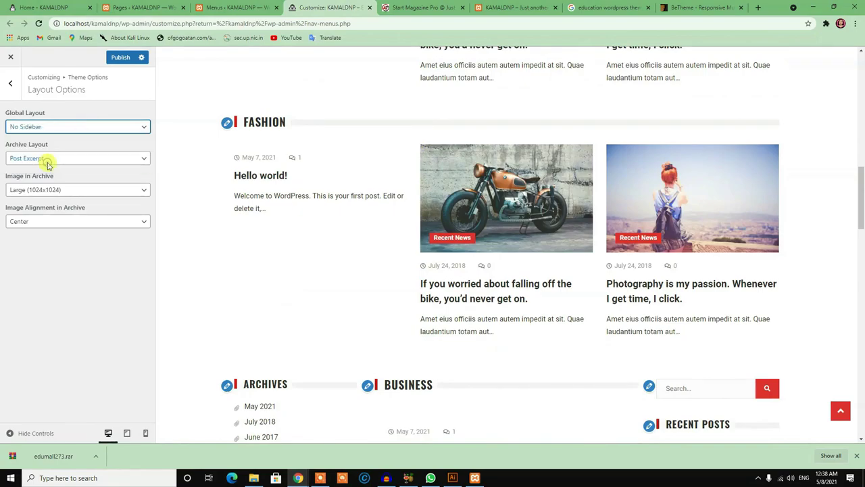
pyautogui.scroll(8, 503, 154)
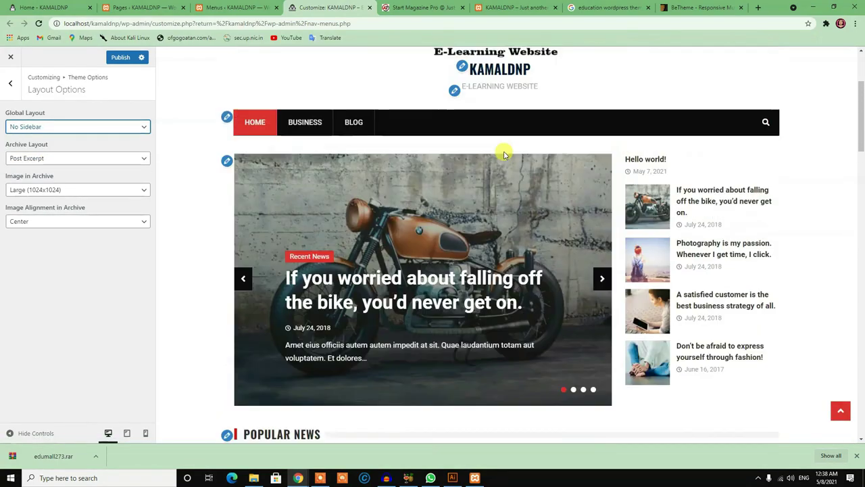
pyautogui.scroll(-7, 498, 151)
pyautogui.scroll(10, 424, 150)
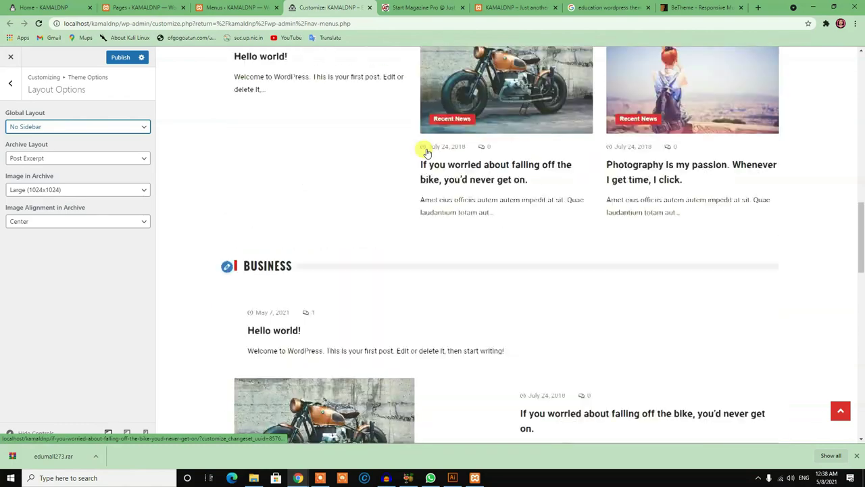
# Open the Blog page in the site preview and examine how its posts appear with the No Sidebar layout.
pyautogui.scroll(-1, 407, 164)
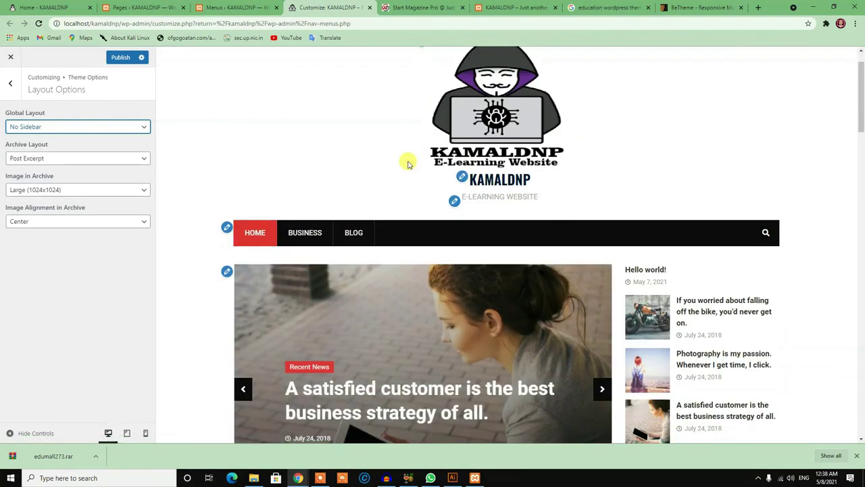
pyautogui.scroll(1, 407, 164)
pyautogui.scroll(-2, 356, 221)
pyautogui.click(354, 188)
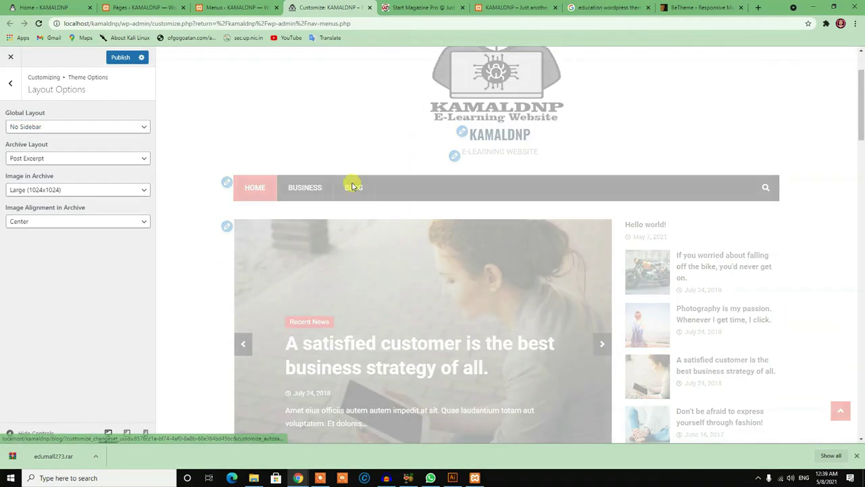
pyautogui.scroll(-5, 435, 169)
pyautogui.scroll(3, 533, 188)
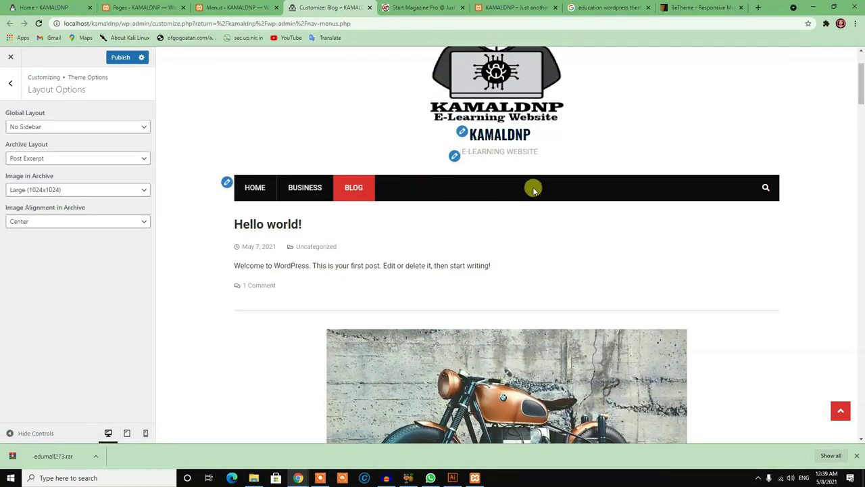
pyautogui.scroll(-4, 514, 127)
pyautogui.scroll(-3, 663, 209)
pyautogui.scroll(5, 730, 182)
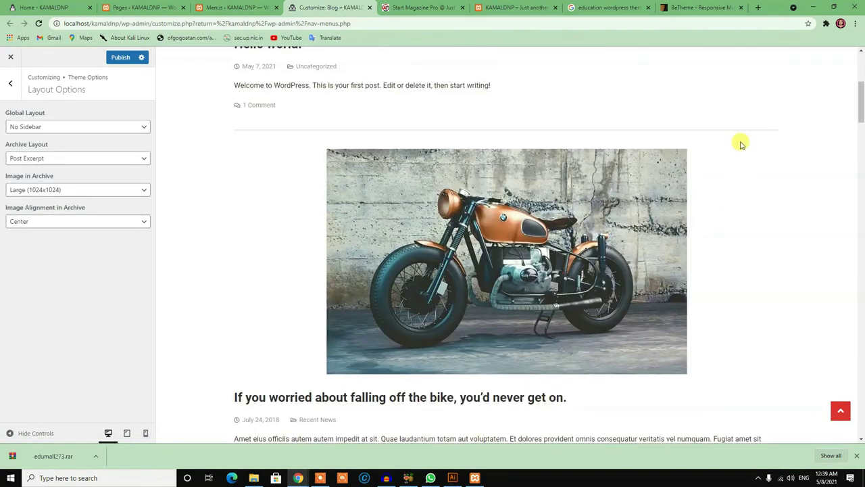
pyautogui.scroll(4, 473, 179)
# Try the Three Columns global layout and check it on the Blog page preview.
pyautogui.click(37, 127)
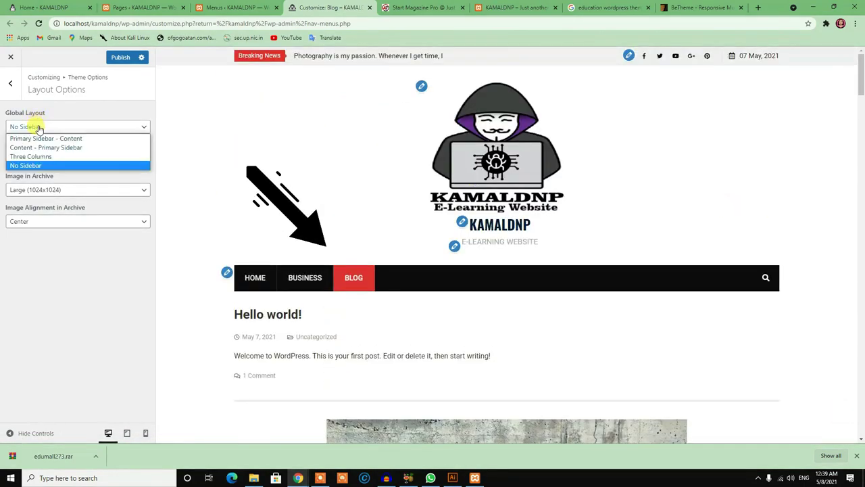
pyautogui.click(49, 159)
pyautogui.scroll(-3, 405, 203)
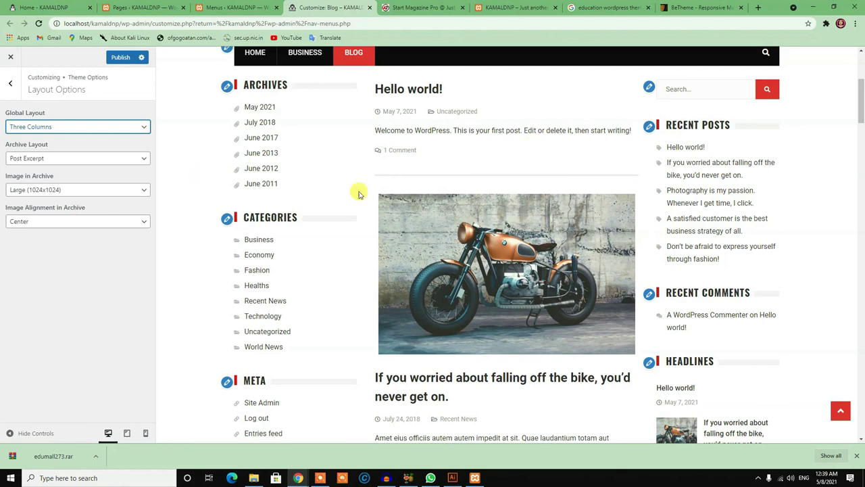
# Compare the two single-sidebar layouts on the Blog page and set the global layout to Content - Primary Sidebar.
pyautogui.click(21, 130)
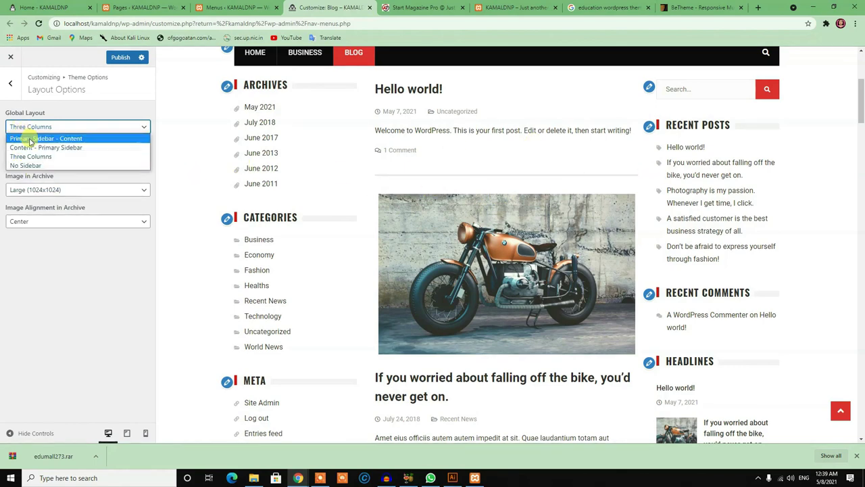
pyautogui.click(31, 139)
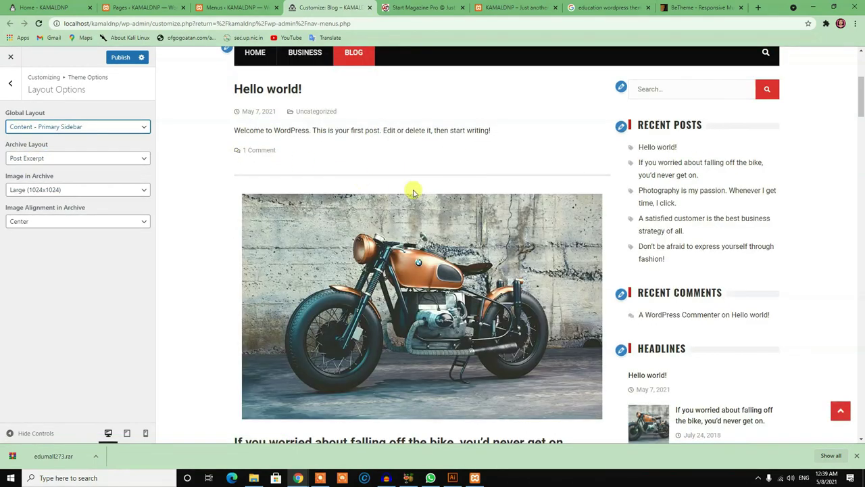
pyautogui.click(69, 127)
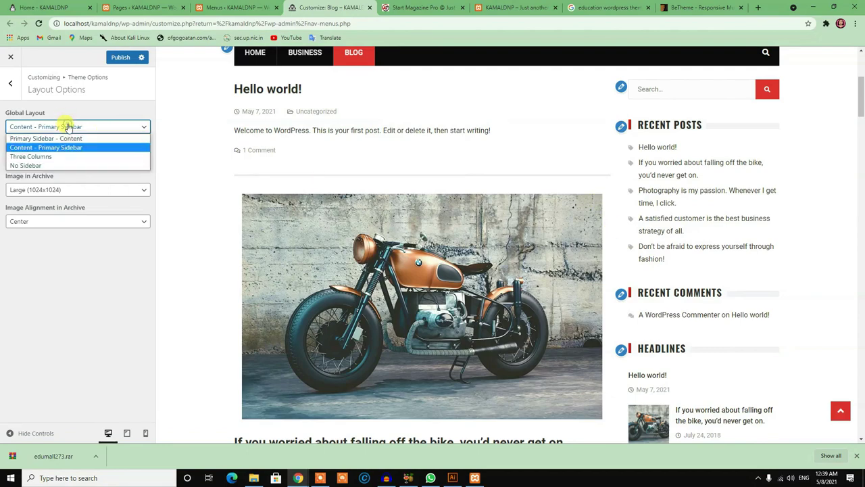
pyautogui.click(61, 138)
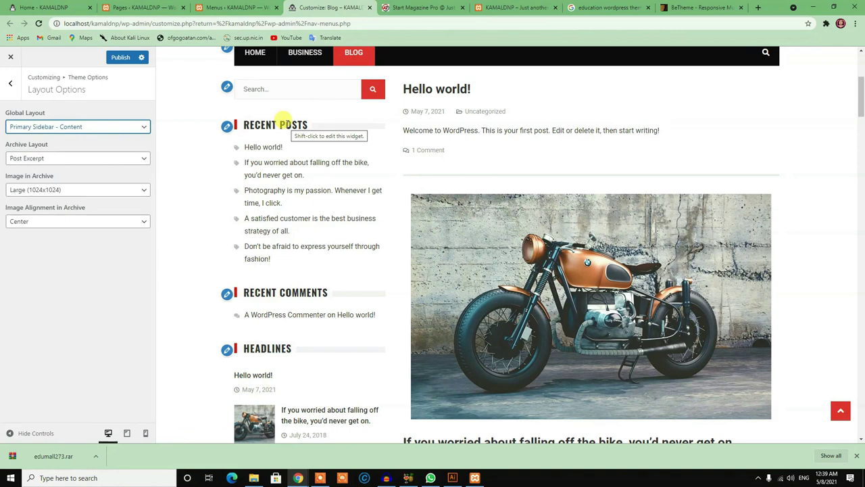
pyautogui.click(93, 127)
pyautogui.click(49, 147)
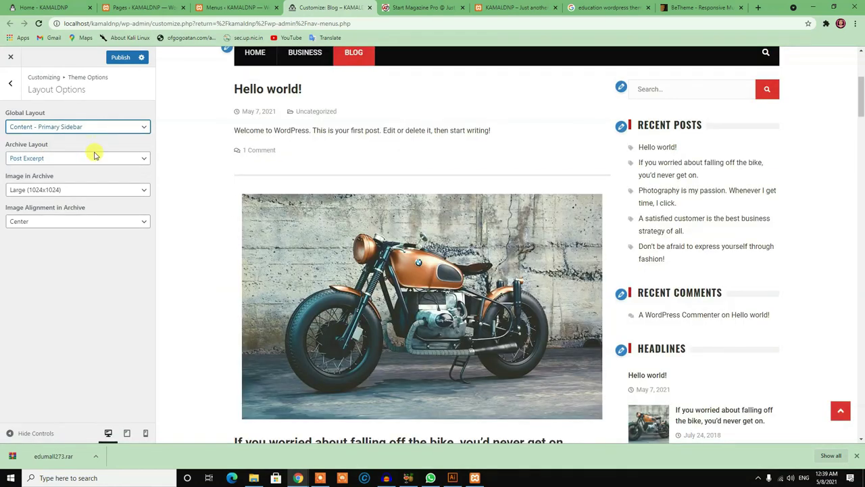
# Review the archive image size choices, keep the current size, and set the image alignment in archive to Left.
pyautogui.click(61, 191)
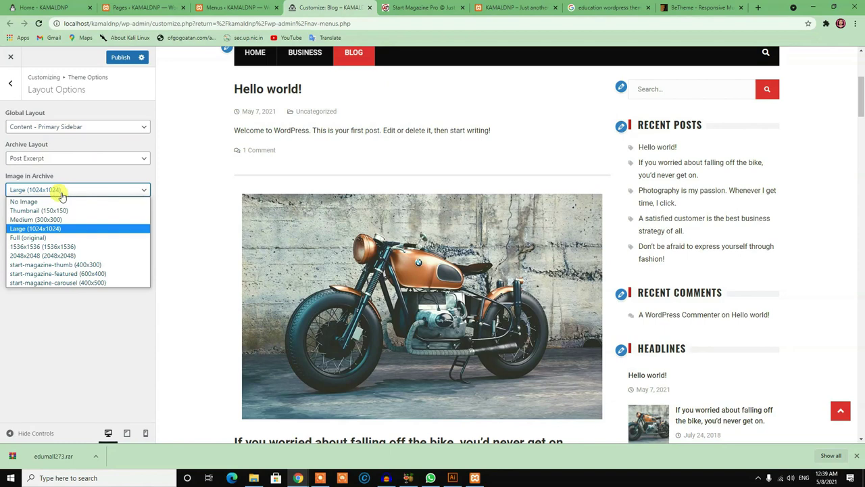
pyautogui.click(36, 326)
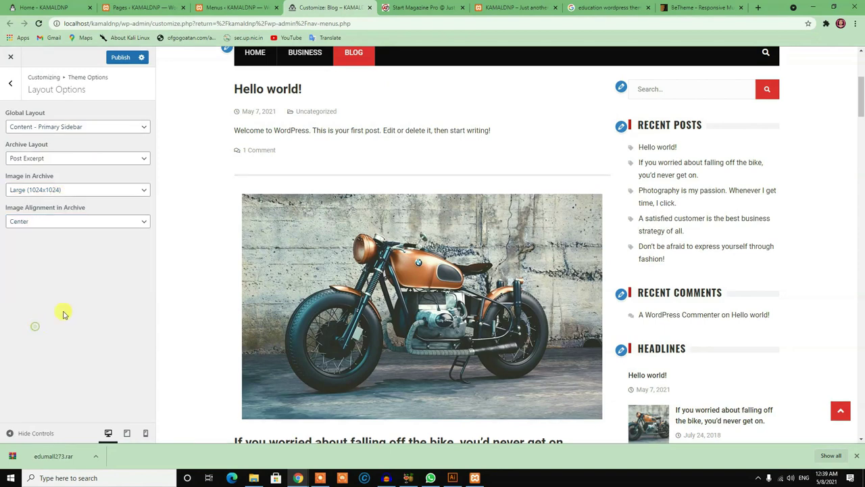
pyautogui.click(53, 223)
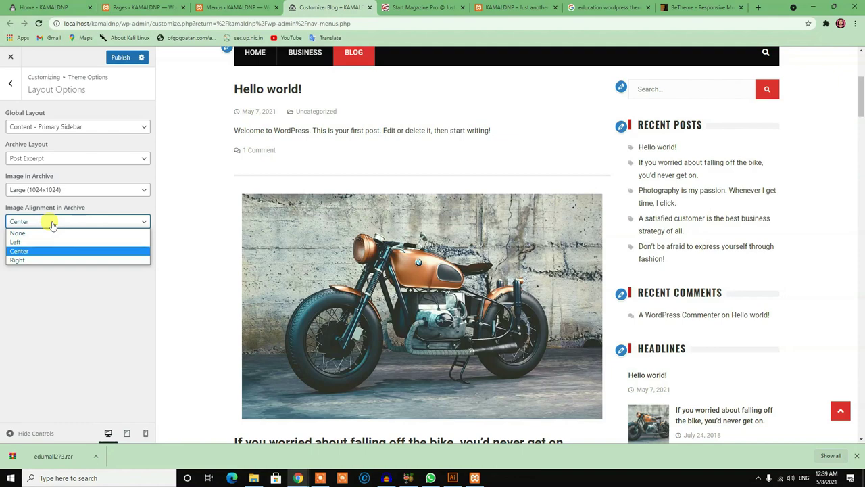
pyautogui.click(38, 242)
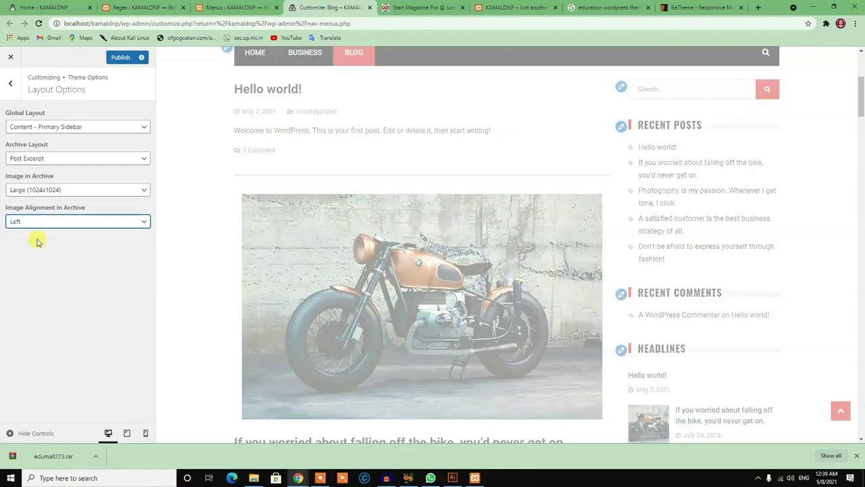
pyautogui.scroll(-3, 371, 231)
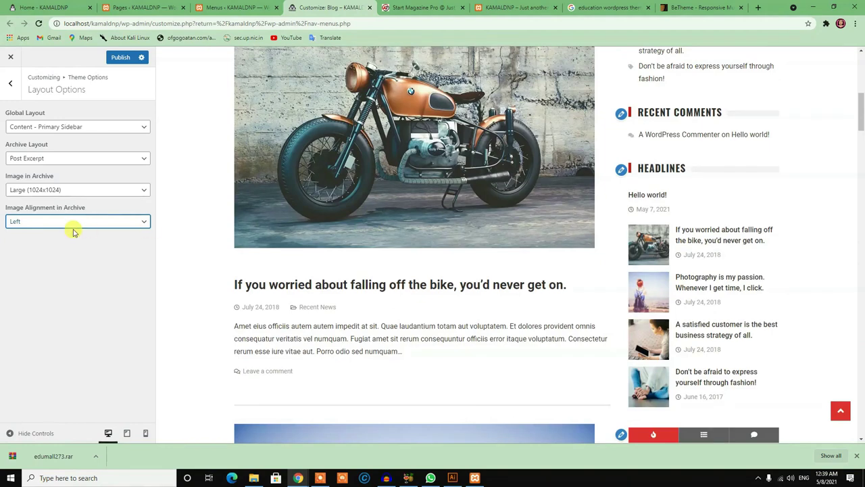
pyautogui.scroll(-4, 271, 232)
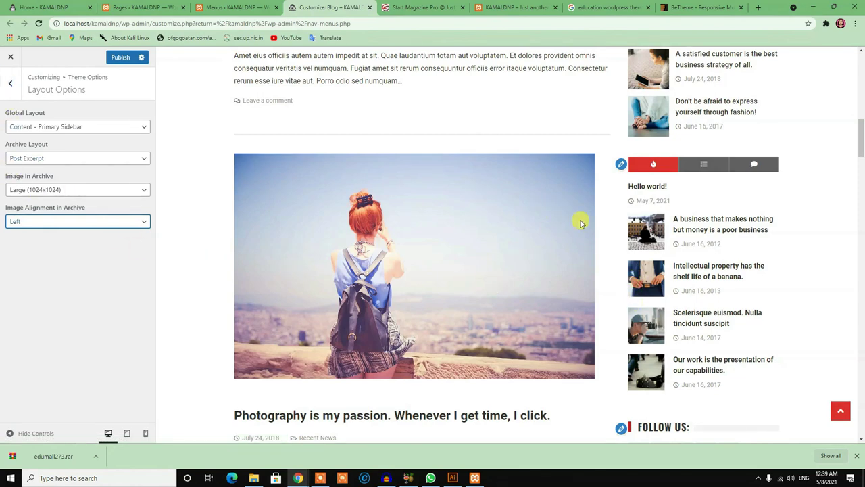
# Open the theme's Single Post Options and review the Related Posts setting alongside the Blog page preview.
pyautogui.click(19, 92)
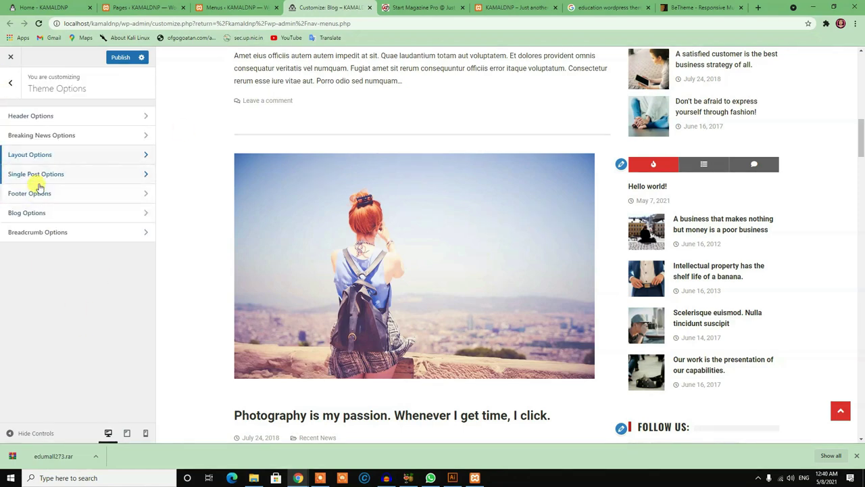
pyautogui.click(51, 172)
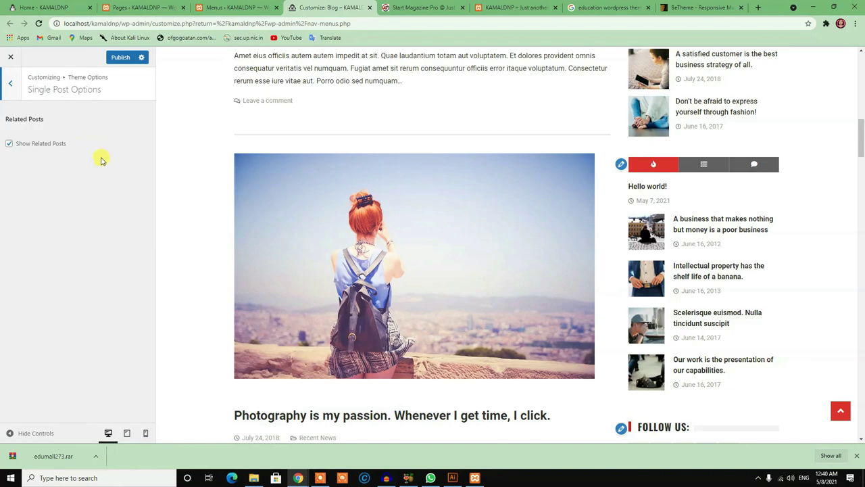
pyautogui.scroll(10, 226, 199)
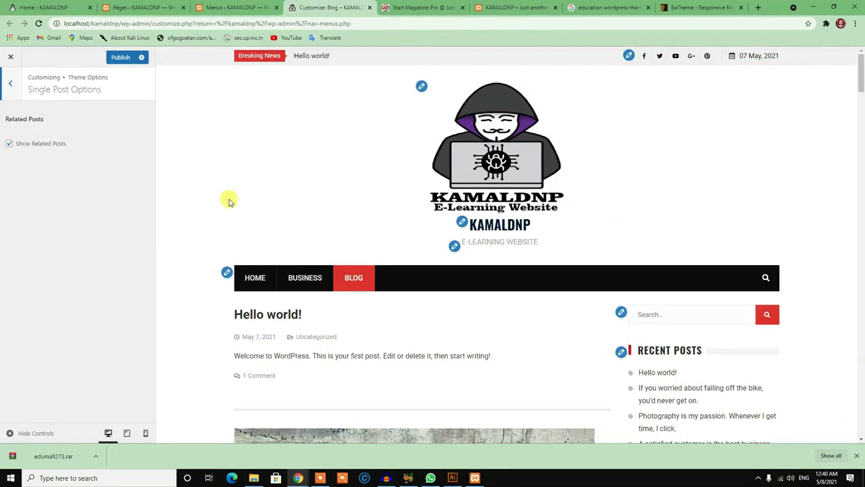
pyautogui.scroll(-10, 229, 201)
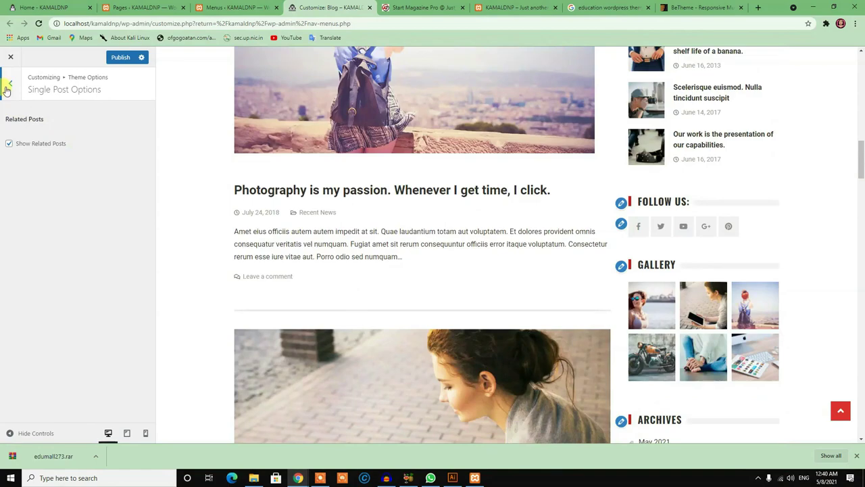
pyautogui.click(7, 88)
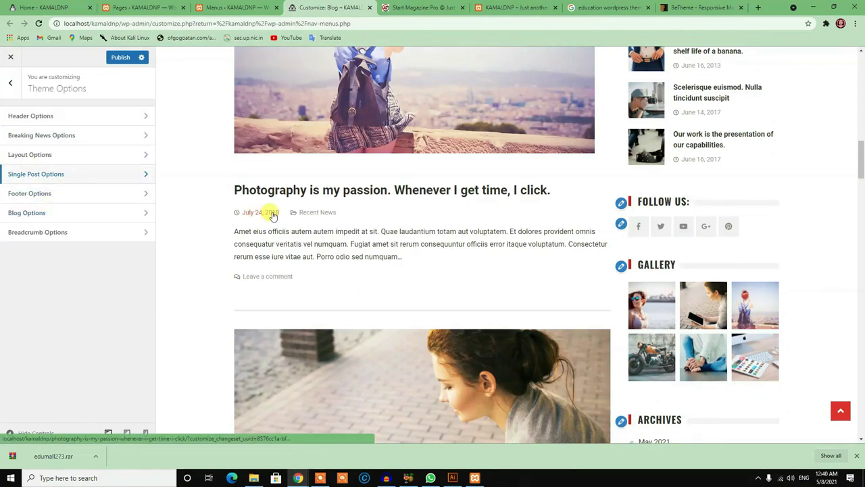
# Open the post "A satisfied customer is the best business strategy of all." in the preview and examine its Related Posts section.
pyautogui.scroll(-10, 463, 231)
pyautogui.scroll(7, 463, 232)
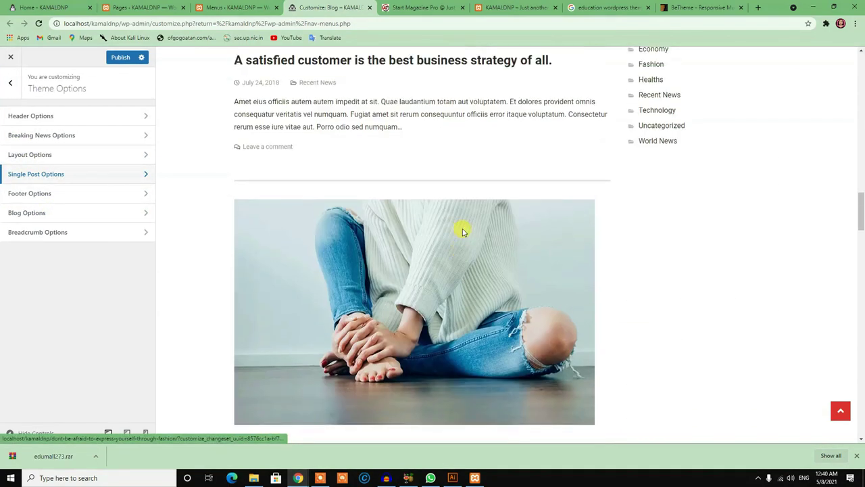
pyautogui.click(346, 331)
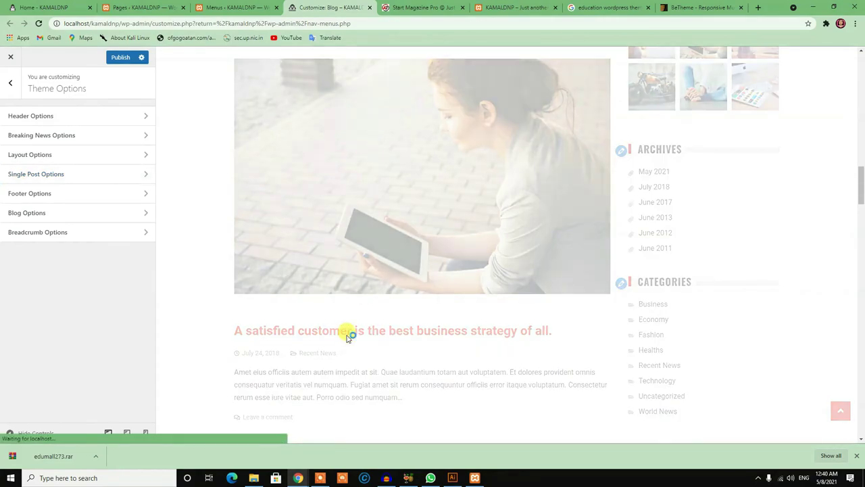
pyautogui.scroll(-12, 359, 226)
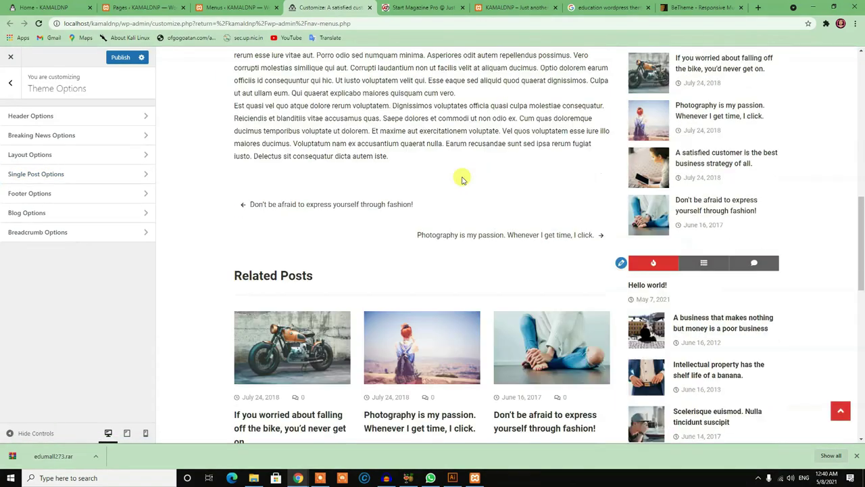
pyautogui.scroll(-2, 464, 186)
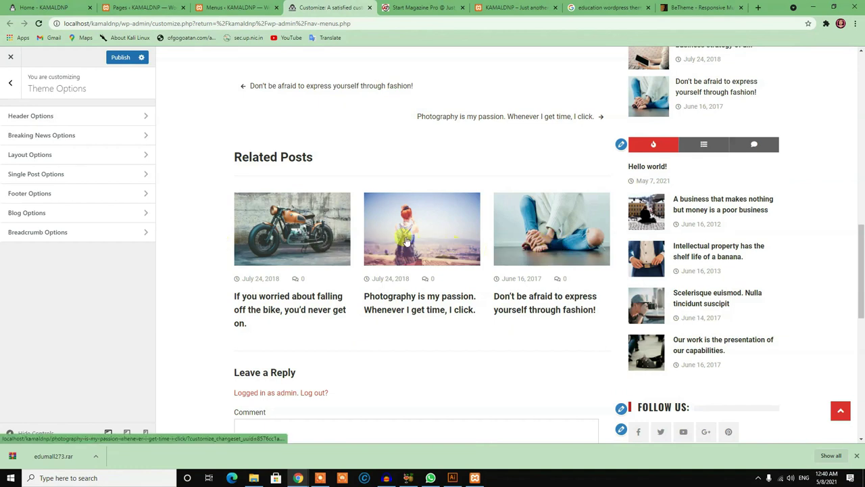
pyautogui.click(35, 156)
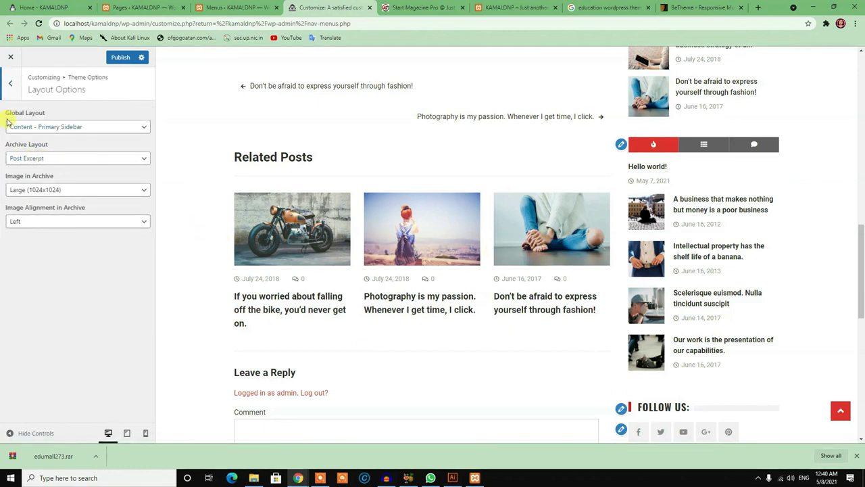
pyautogui.click(10, 85)
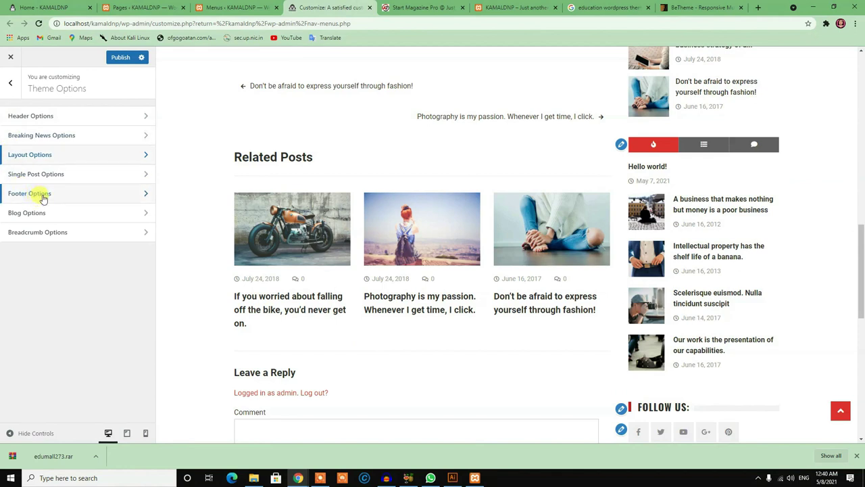
pyautogui.click(17, 173)
pyautogui.click(10, 84)
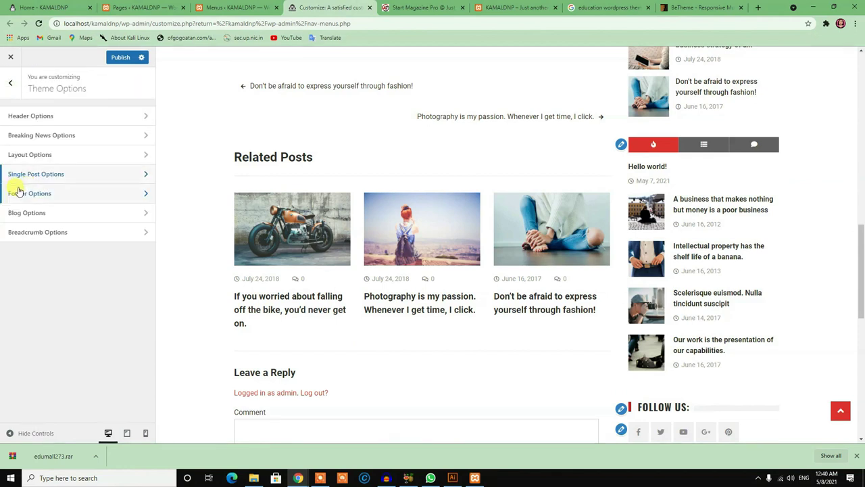
# Review the copyright text in the Footer Options and compare it with the footer in the page preview.
pyautogui.click(18, 193)
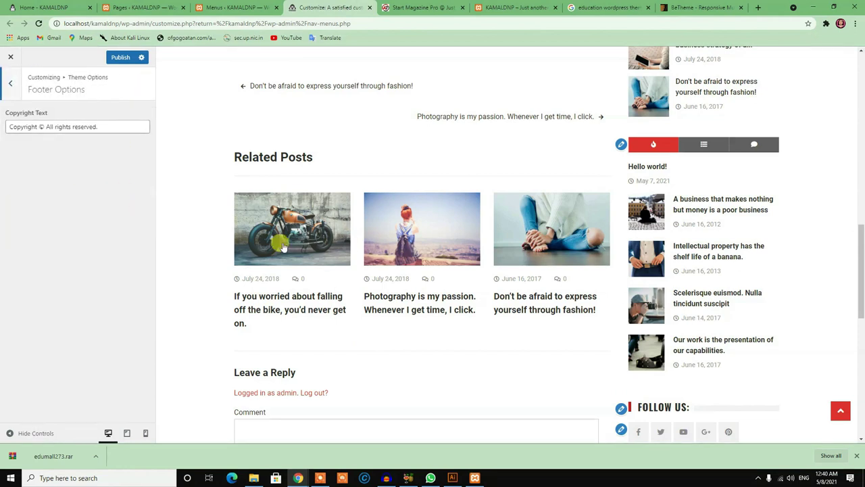
pyautogui.scroll(-8, 367, 239)
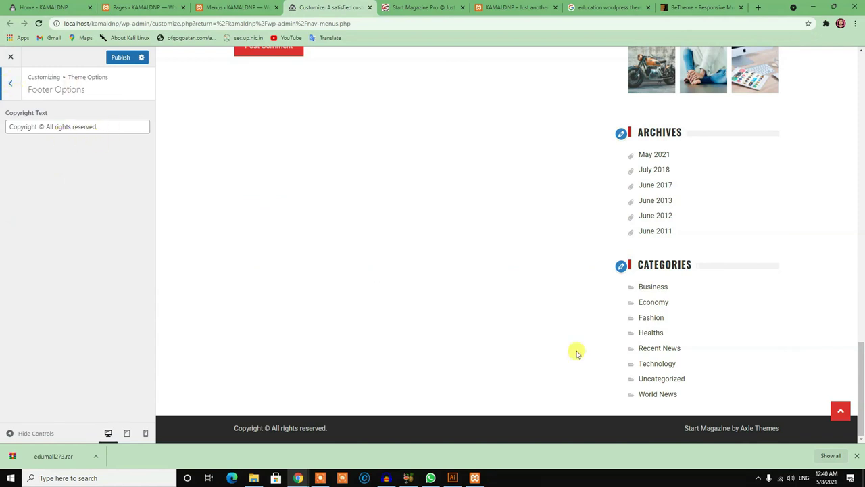
pyautogui.click(10, 83)
# Review the Blog Options and the available Breadcrumb Type choices, leaving the breadcrumb type as it is.
pyautogui.click(43, 215)
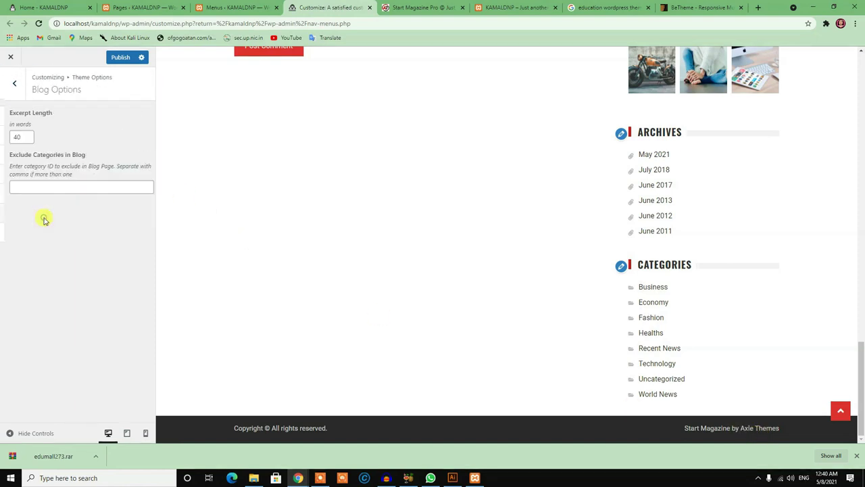
pyautogui.click(10, 84)
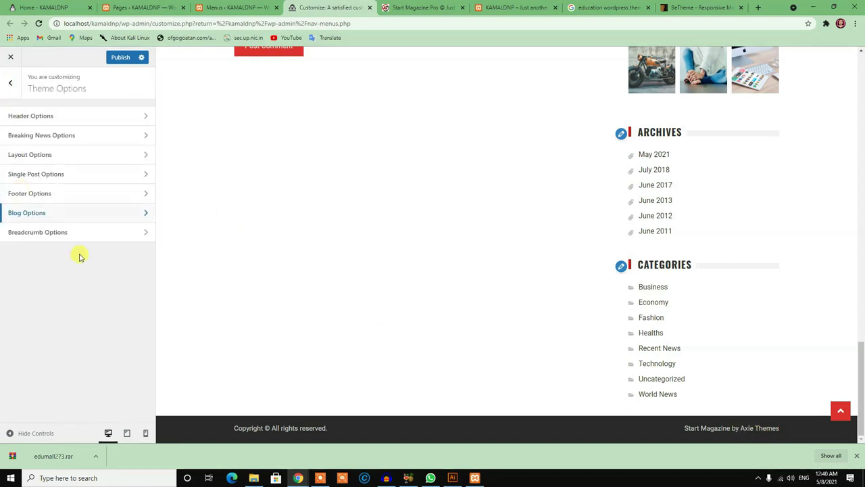
pyautogui.click(61, 231)
pyautogui.click(40, 128)
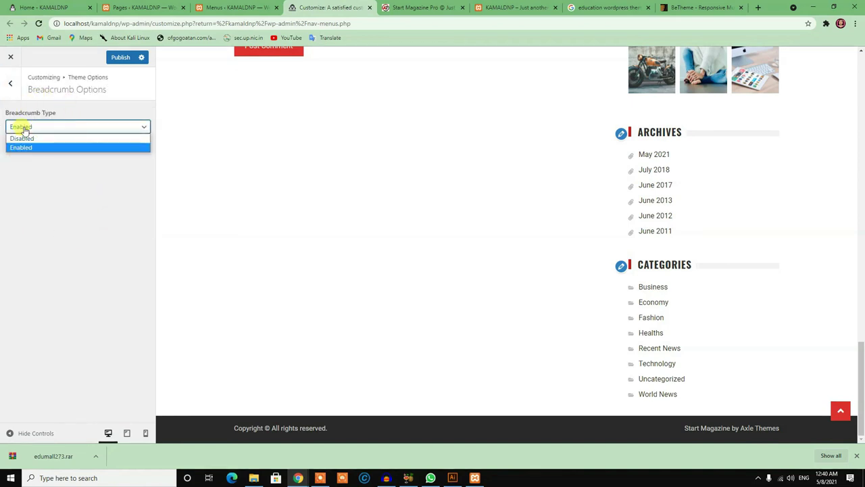
pyautogui.click(73, 198)
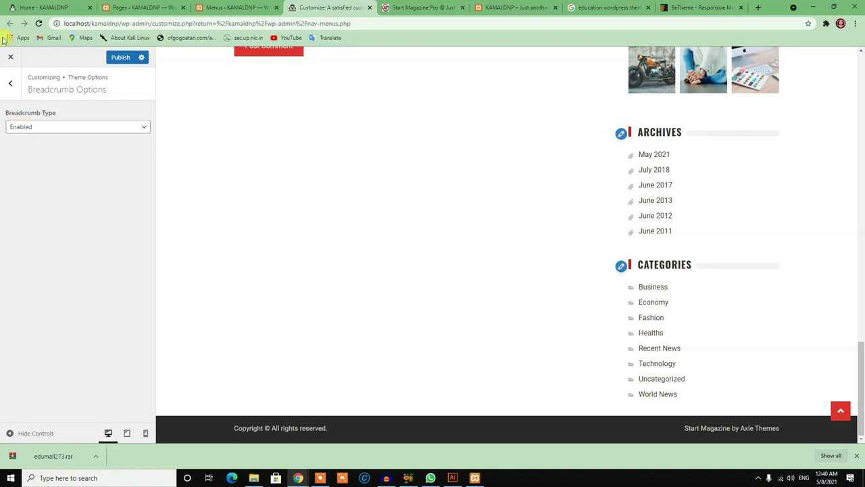
# Leave the Breadcrumb Options and publish the pending theme option changes.
pyautogui.click(11, 84)
pyautogui.click(119, 59)
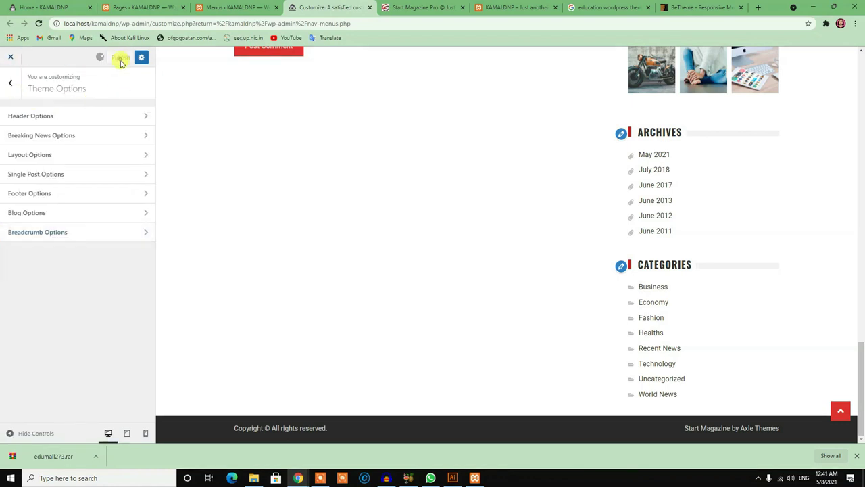
# Review the Blog Options and compare the excerpt length setting with the post excerpts in the Blog page preview.
pyautogui.click(73, 213)
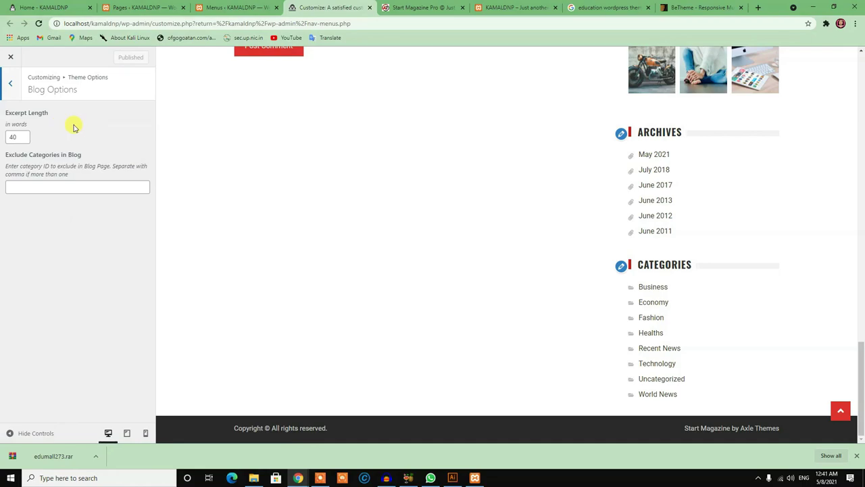
pyautogui.scroll(20, 463, 162)
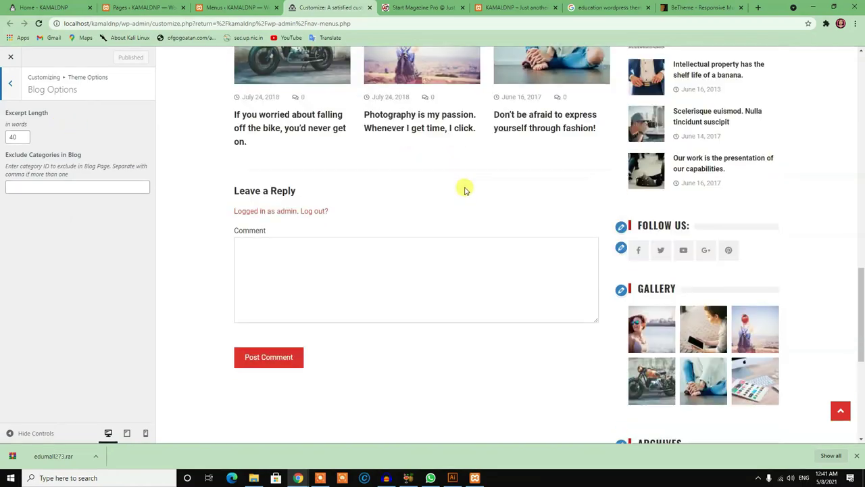
pyautogui.scroll(4, 465, 191)
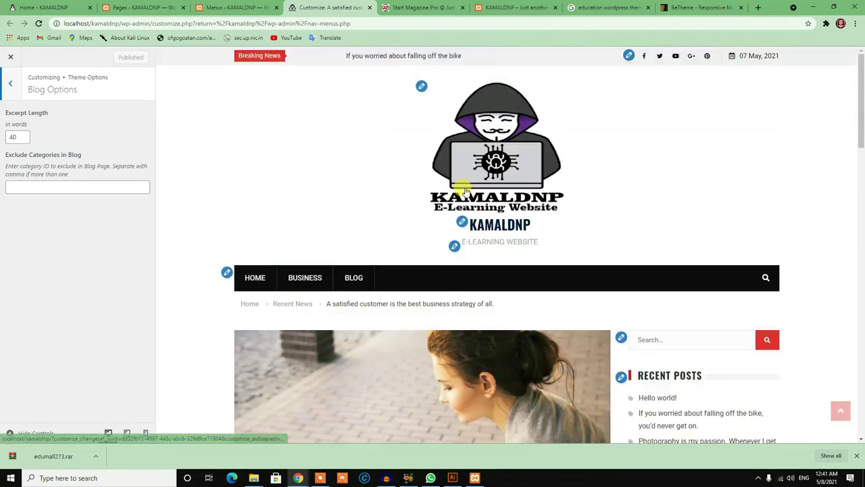
pyautogui.click(366, 280)
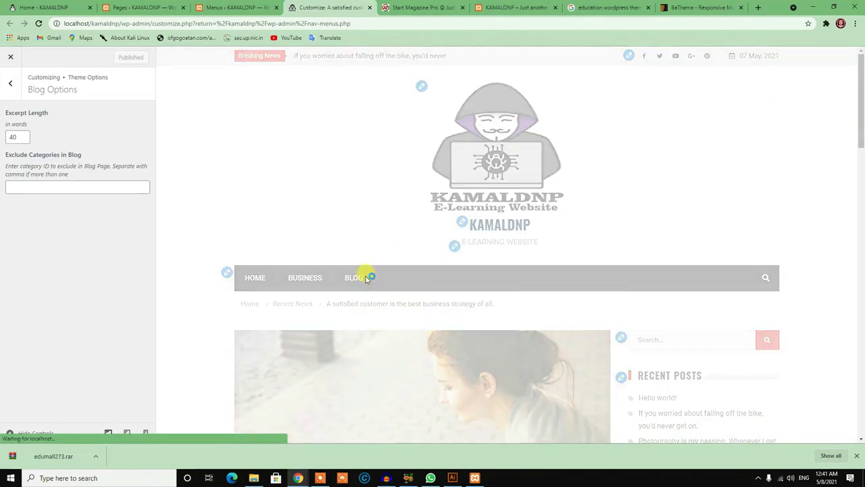
pyautogui.scroll(-7, 400, 260)
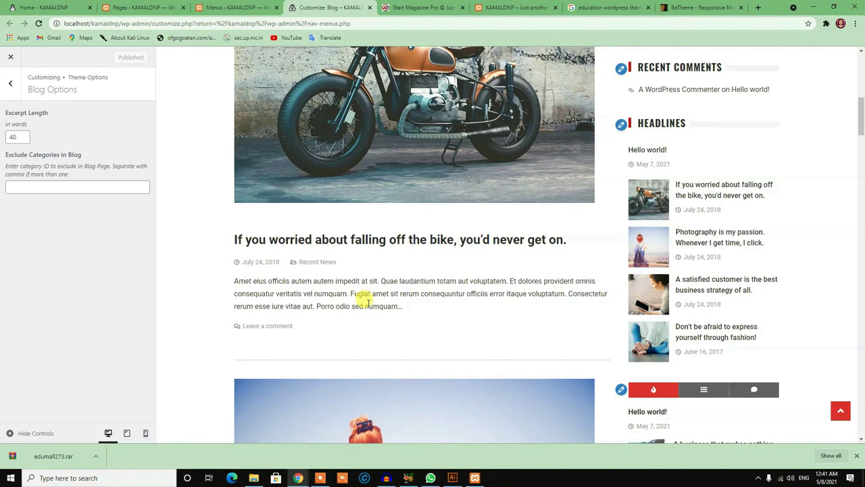
pyautogui.scroll(-1, 363, 301)
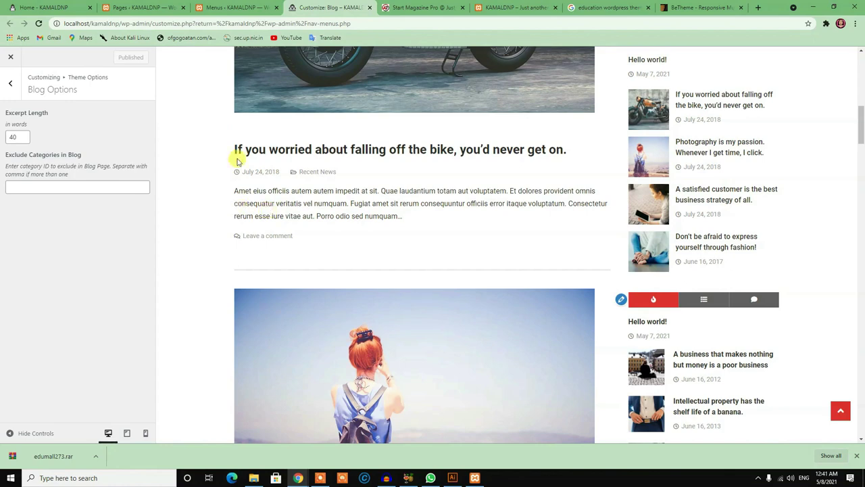
# Review the Header Menu in the Customizer's Menus section and compare it with the Menus admin page.
pyautogui.click(9, 86)
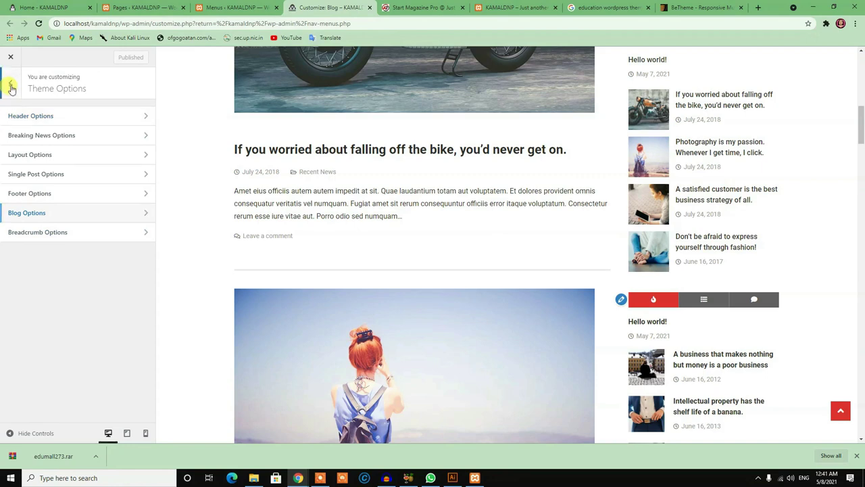
pyautogui.click(10, 86)
pyautogui.click(85, 250)
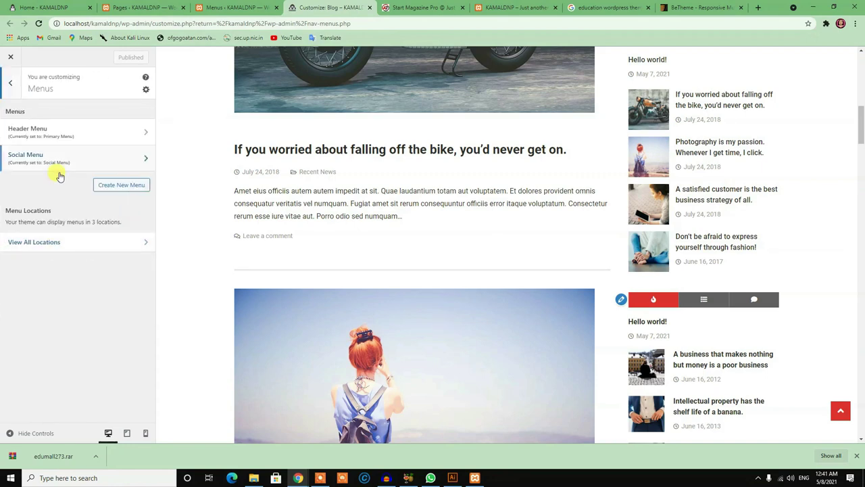
pyautogui.click(87, 135)
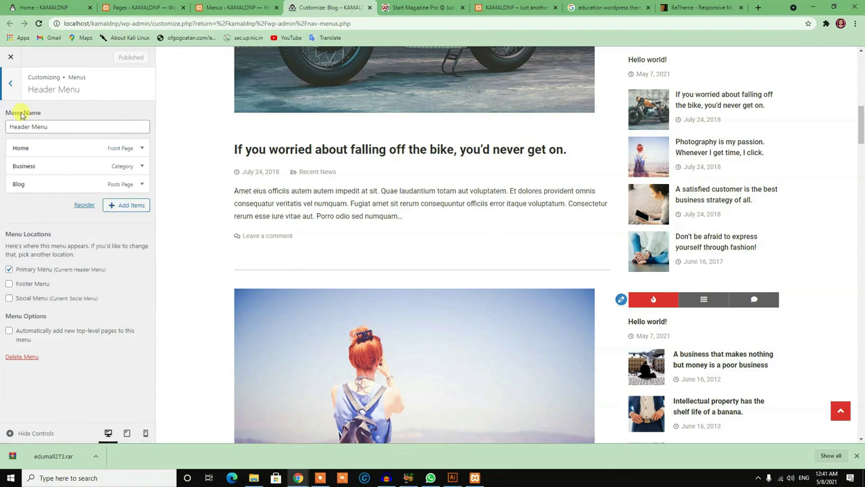
pyautogui.click(9, 88)
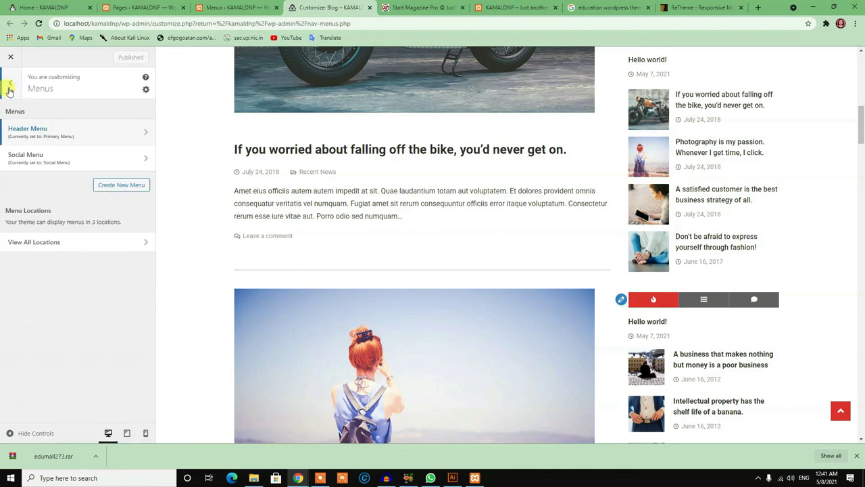
pyautogui.click(10, 88)
pyautogui.click(231, 7)
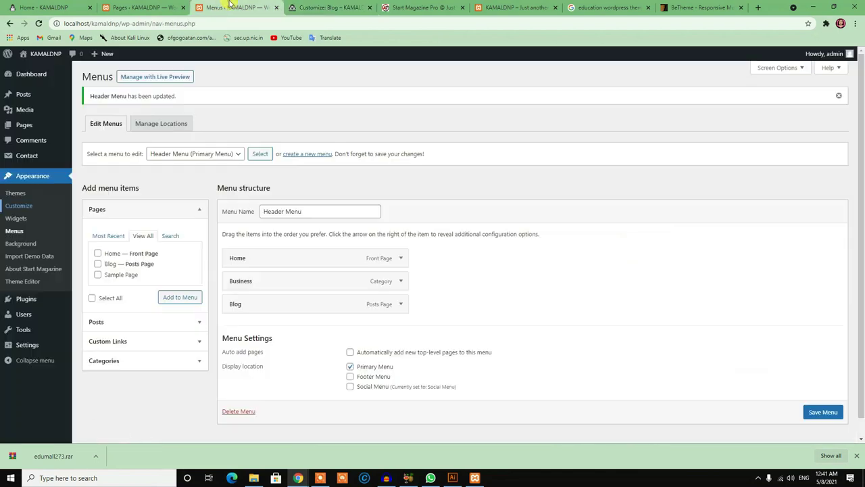
pyautogui.click(316, 6)
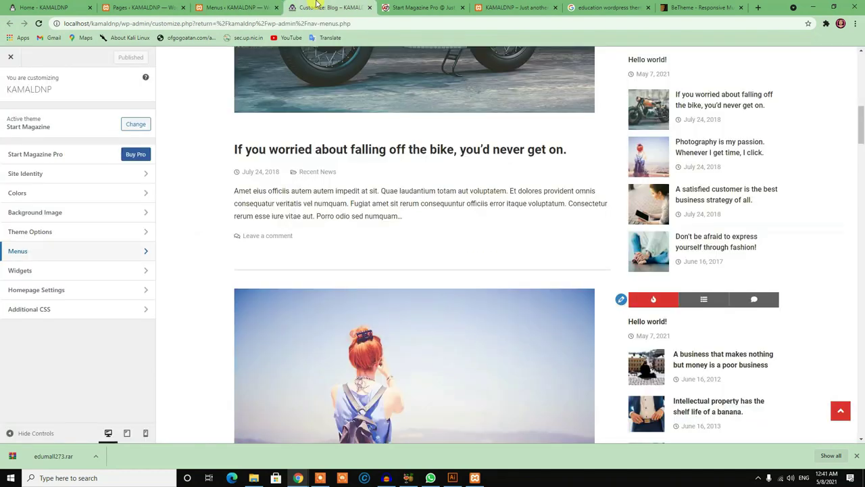
# Open the Primary Sidebar widget area and compare its widgets with the sidebar in the Blog and Home page previews.
pyautogui.click(76, 270)
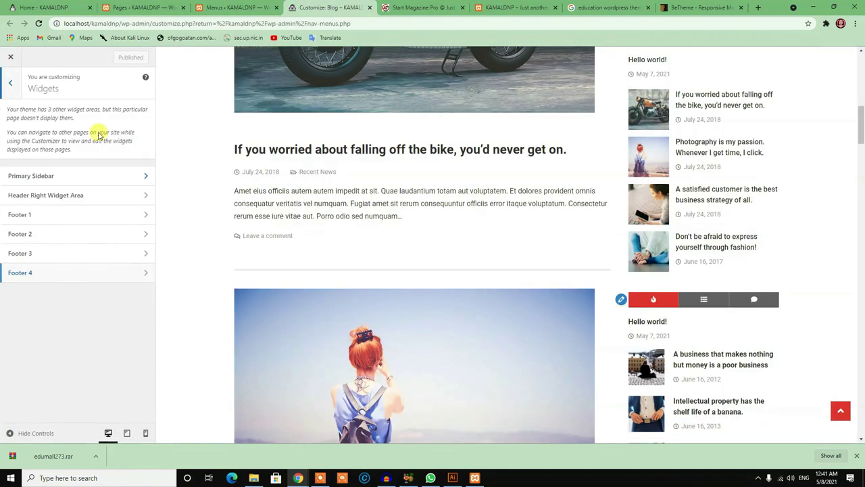
pyautogui.click(72, 181)
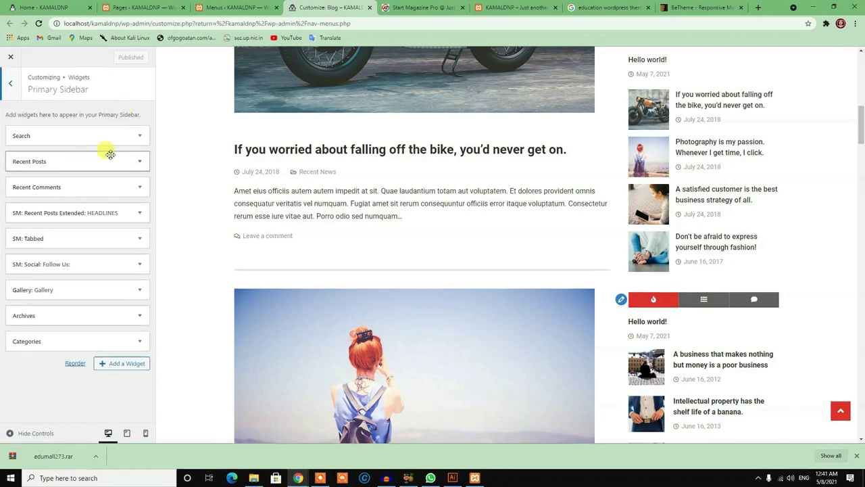
pyautogui.scroll(-10, 386, 216)
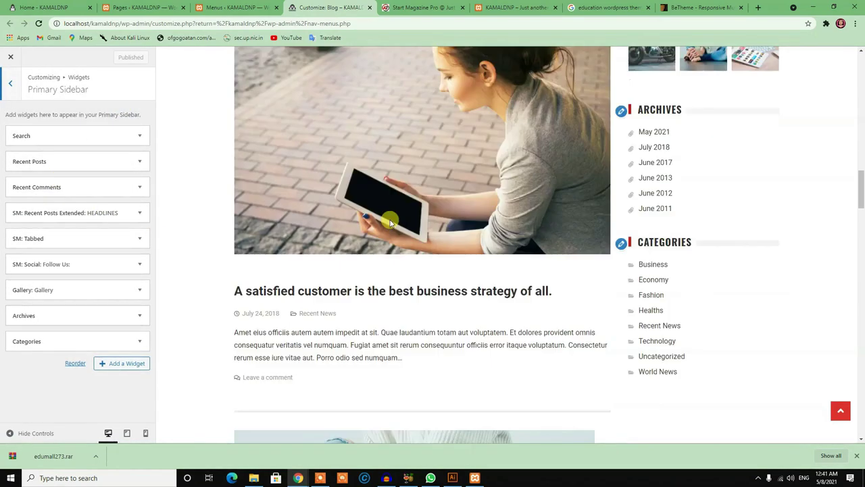
pyautogui.scroll(8, 386, 211)
pyautogui.scroll(6, 386, 212)
pyautogui.click(247, 345)
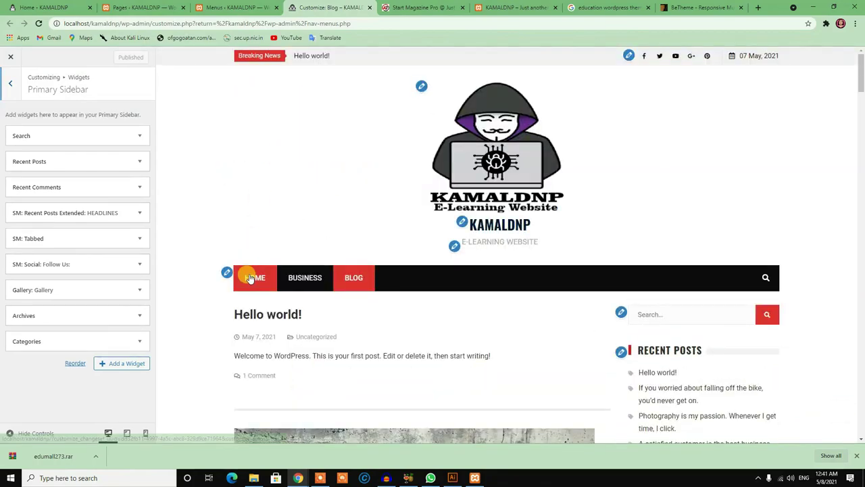
pyautogui.scroll(-4, 412, 152)
pyautogui.scroll(-10, 414, 149)
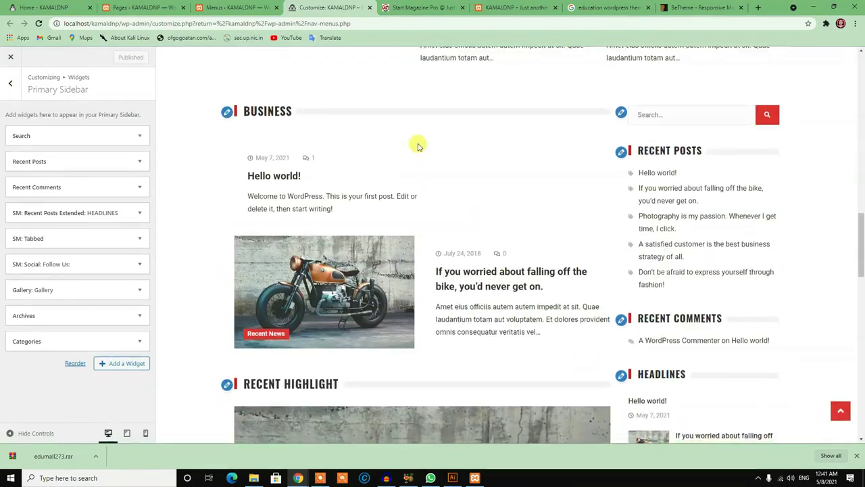
pyautogui.scroll(-10, 418, 148)
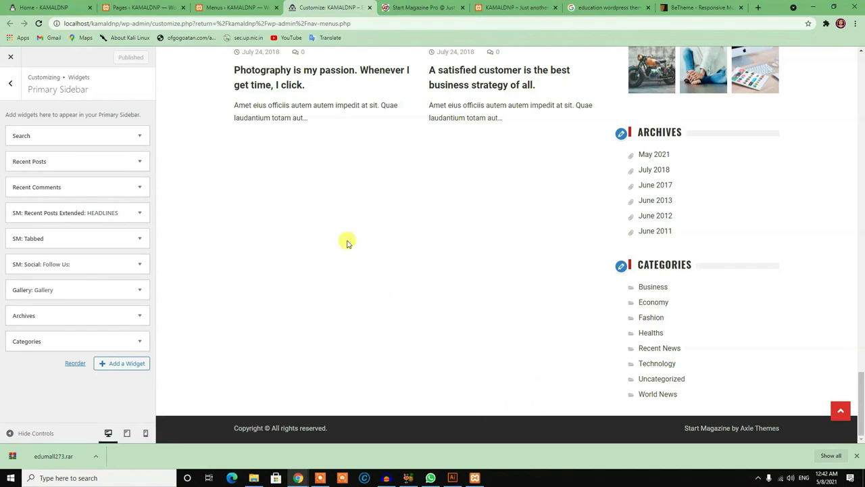
pyautogui.scroll(10, 421, 280)
pyautogui.scroll(-3, 605, 266)
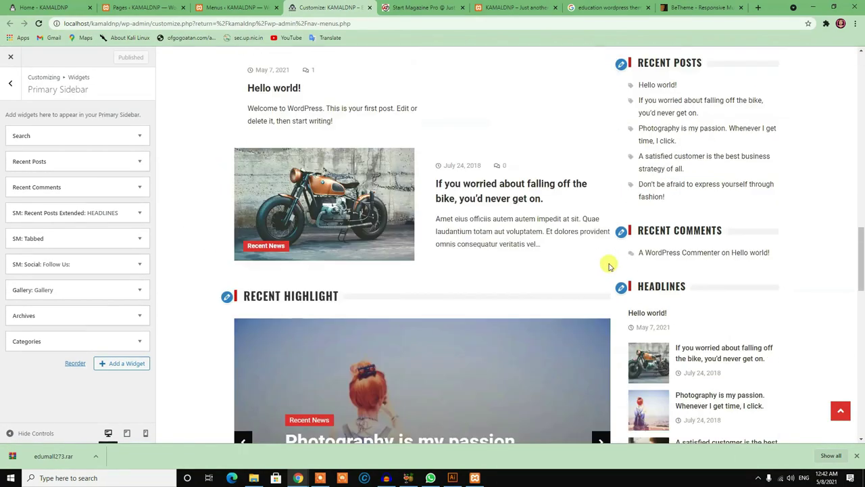
pyautogui.scroll(2, 723, 162)
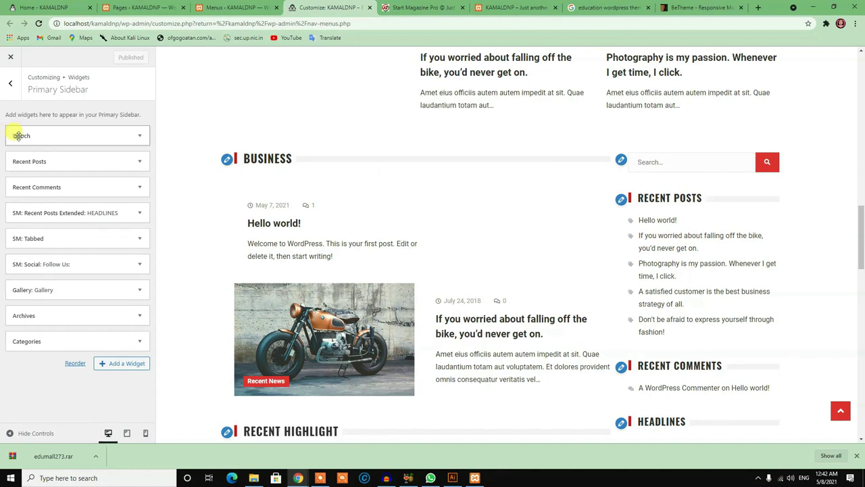
pyautogui.scroll(-2, 649, 257)
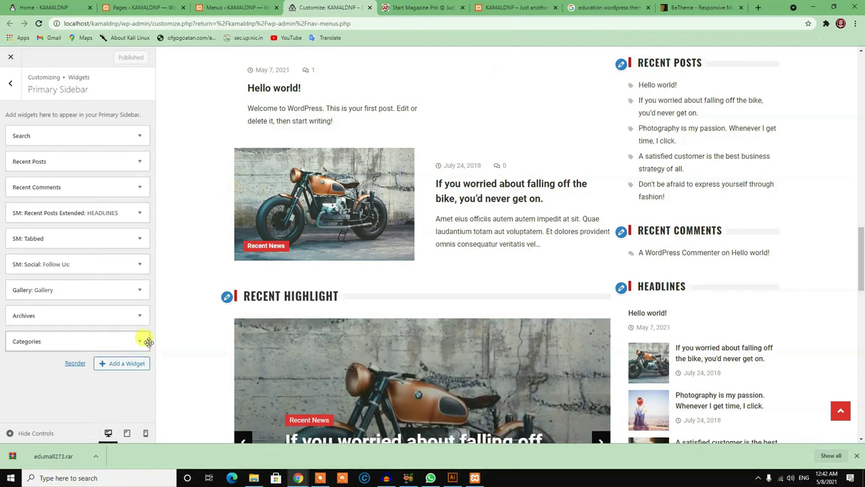
# Remove the Categories, Archives and Gallery widgets from the Primary Sidebar.
pyautogui.click(139, 342)
pyautogui.click(20, 383)
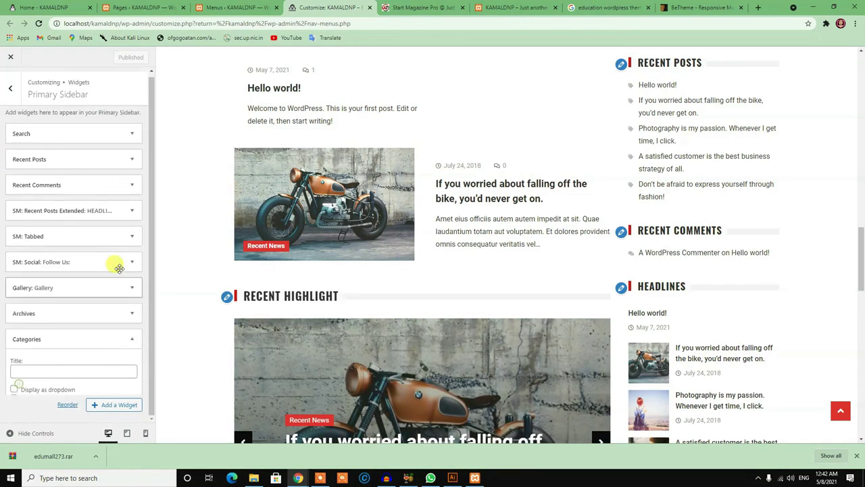
pyautogui.click(133, 316)
pyautogui.click(20, 390)
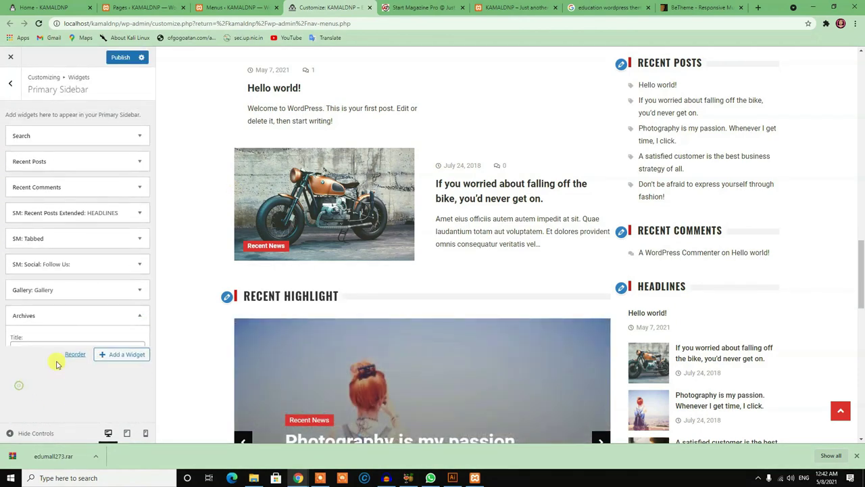
pyautogui.click(133, 290)
pyautogui.scroll(-1, 7, 402)
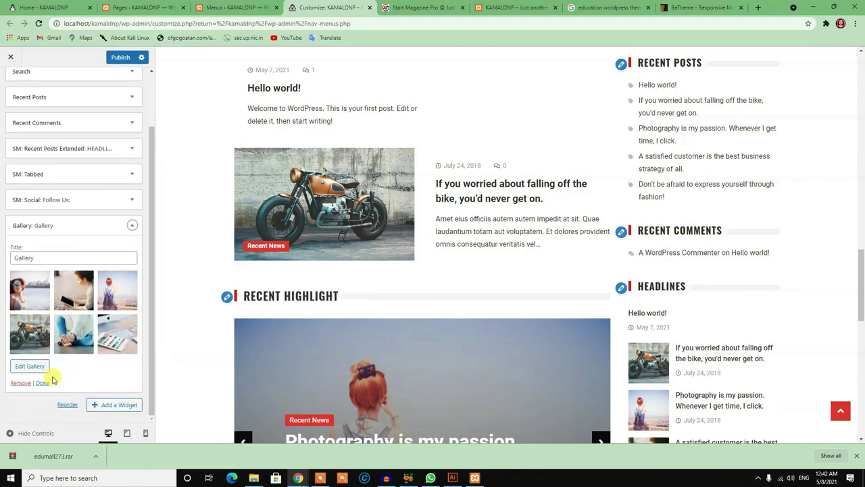
pyautogui.click(21, 382)
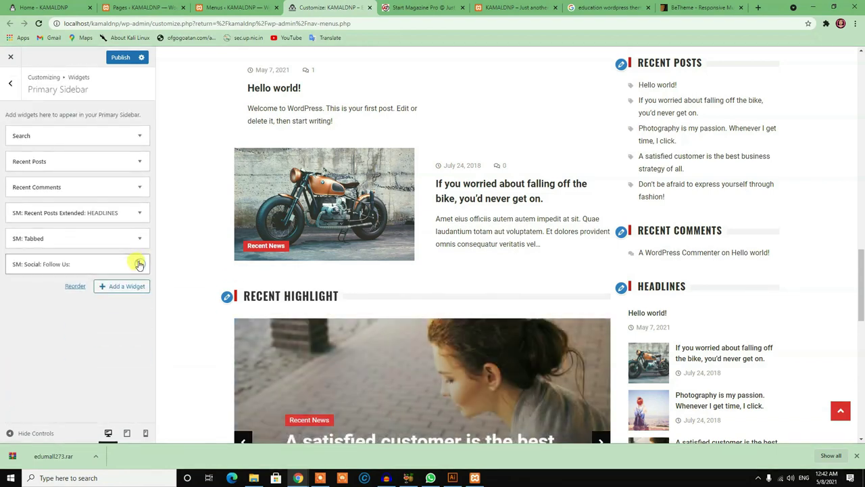
# Remove the SM: Social and SM: Tabbed widgets from the Primary Sidebar.
pyautogui.click(139, 263)
pyautogui.click(15, 315)
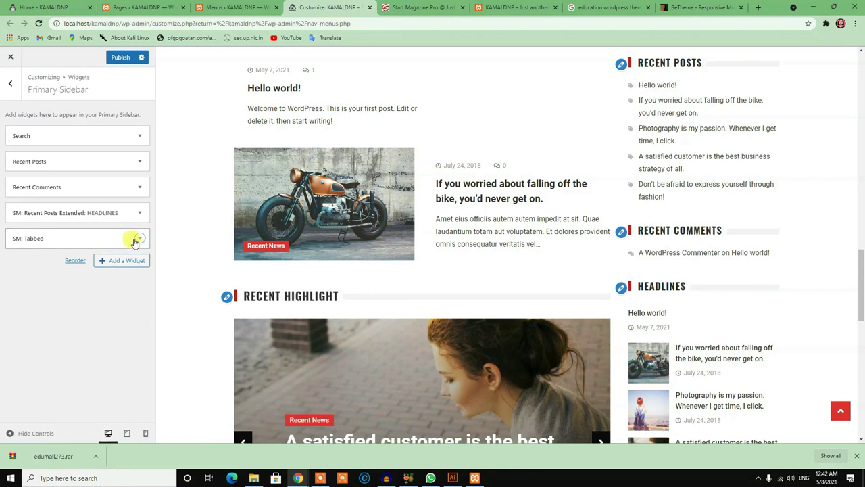
pyautogui.click(135, 239)
pyautogui.scroll(-1, 38, 379)
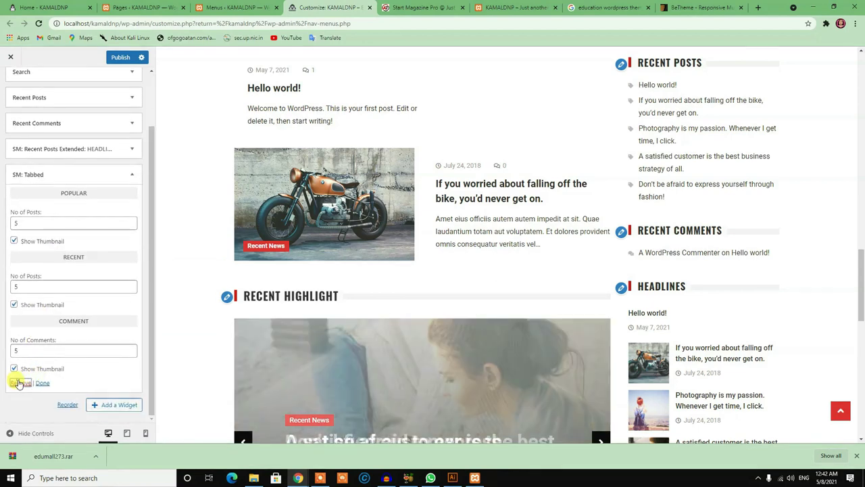
pyautogui.click(20, 383)
# Remove the SM: Recent Posts Extended (HEADLINES) and Recent Comments widgets from the Primary Sidebar.
pyautogui.click(138, 214)
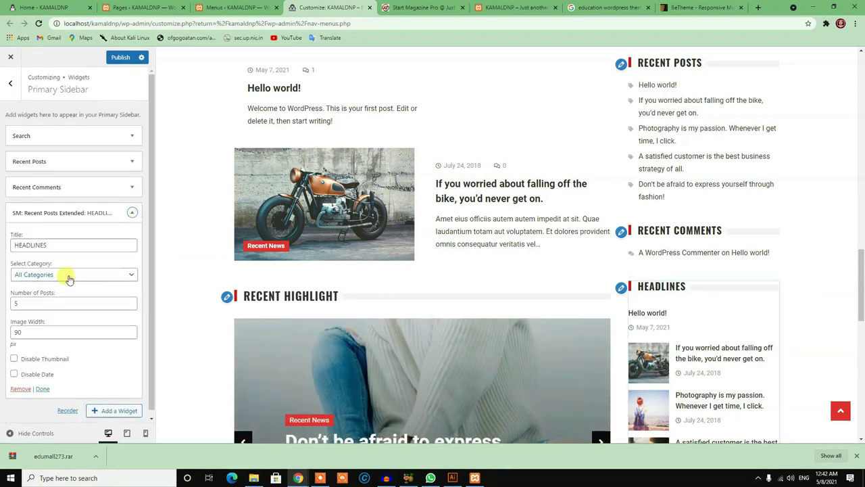
pyautogui.click(15, 383)
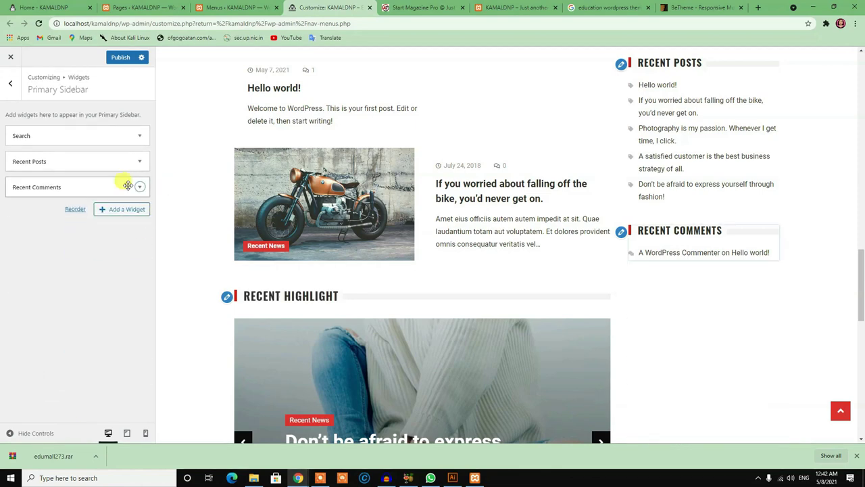
pyautogui.click(138, 186)
pyautogui.click(20, 266)
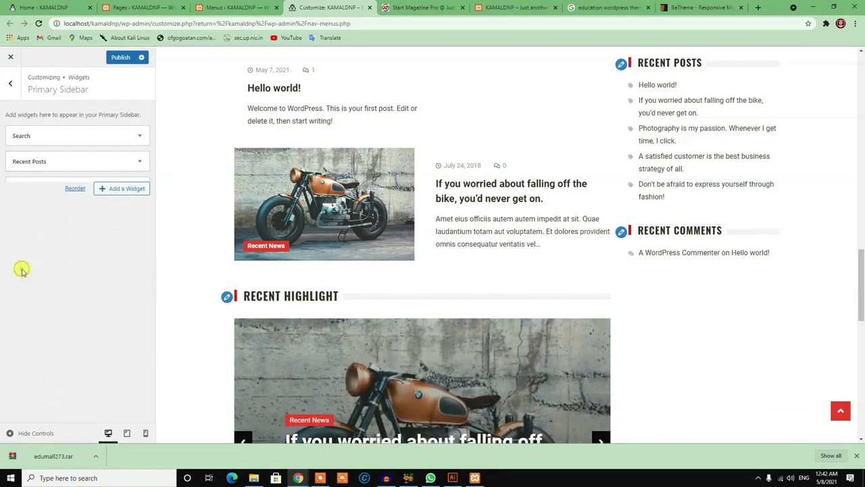
# Check the sidebar in the page preview and publish the Primary Sidebar widget changes.
pyautogui.scroll(3, 782, 259)
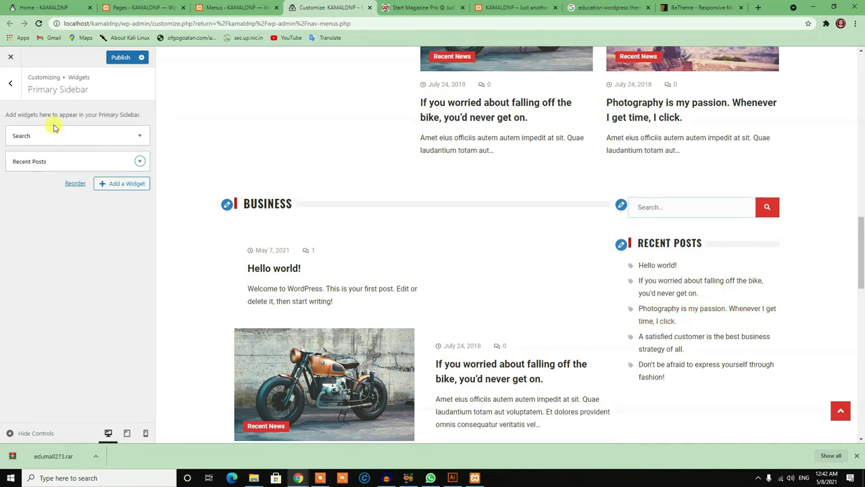
pyautogui.click(10, 83)
pyautogui.click(119, 60)
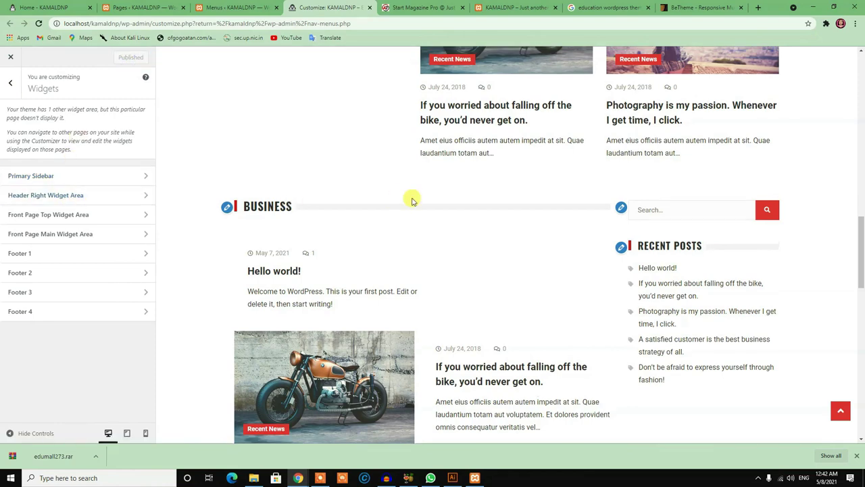
# Open the Header Right Widget Area and review it alongside the site header in the Home page preview.
pyautogui.scroll(10, 411, 200)
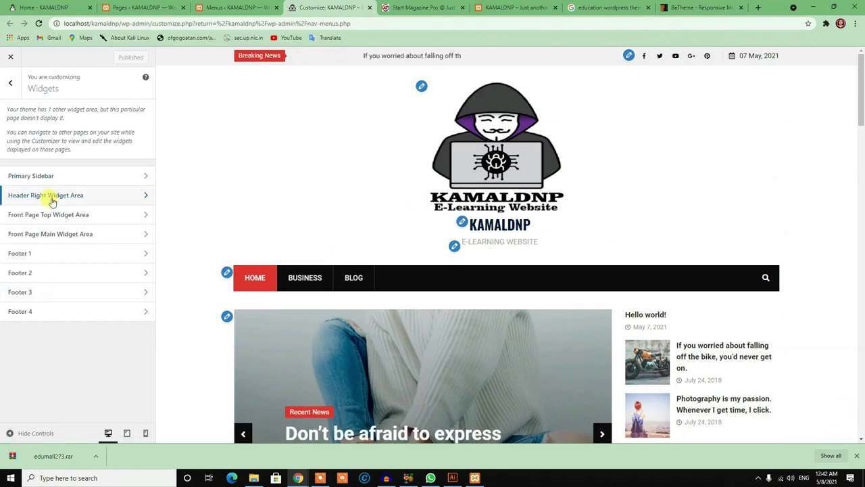
pyautogui.click(55, 195)
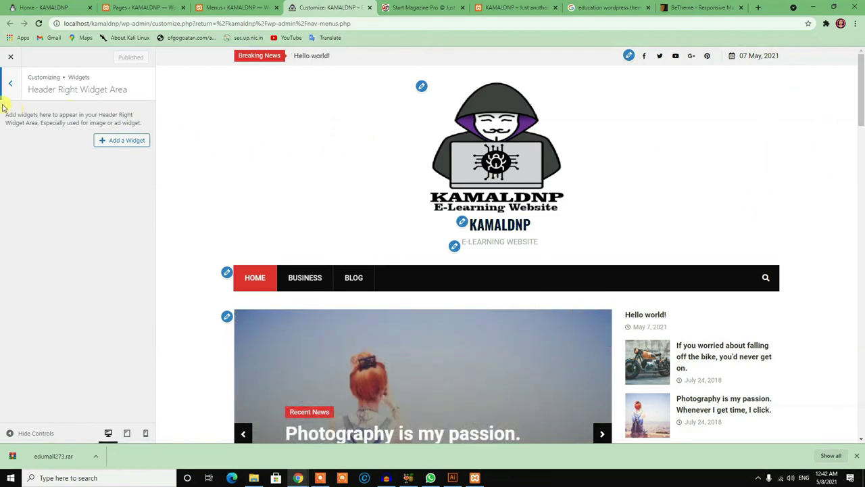
# Open the Front Page Top Widget Area and examine the settings of its SM: Posts Slider widget.
pyautogui.click(10, 83)
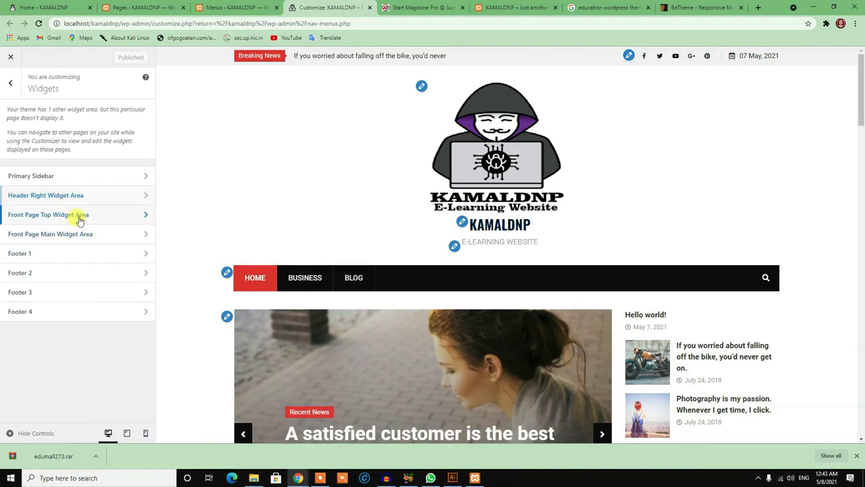
pyautogui.click(79, 217)
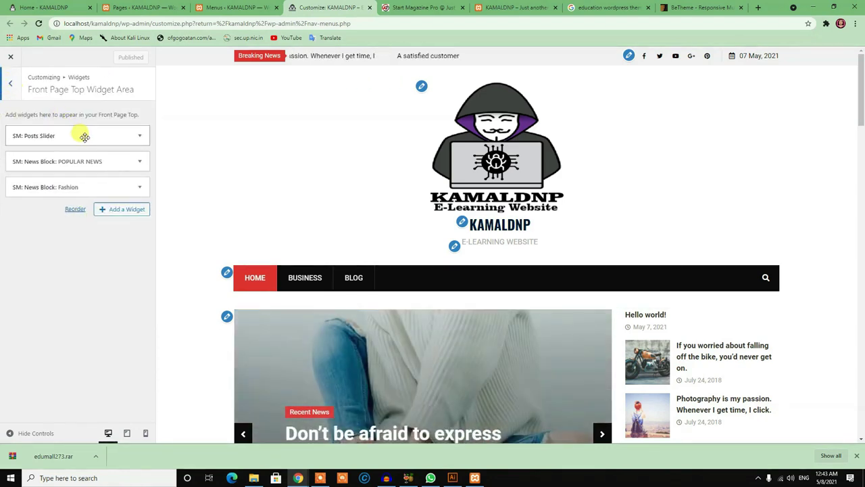
pyautogui.click(84, 136)
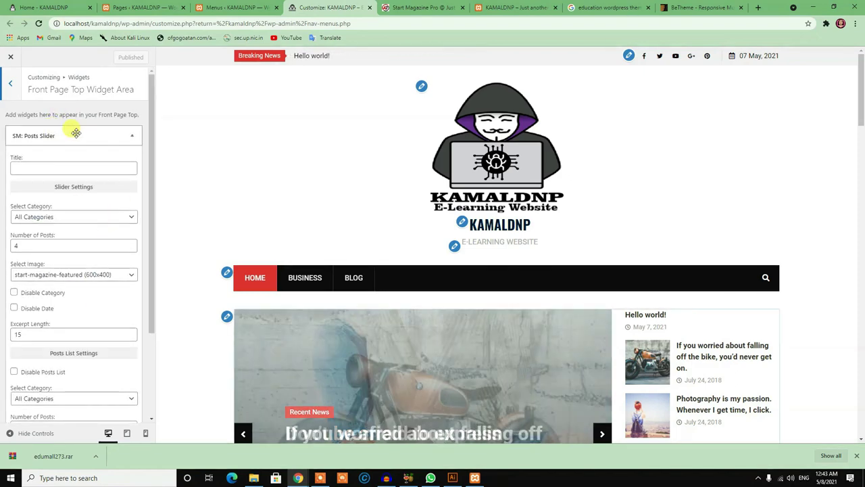
pyautogui.click(139, 141)
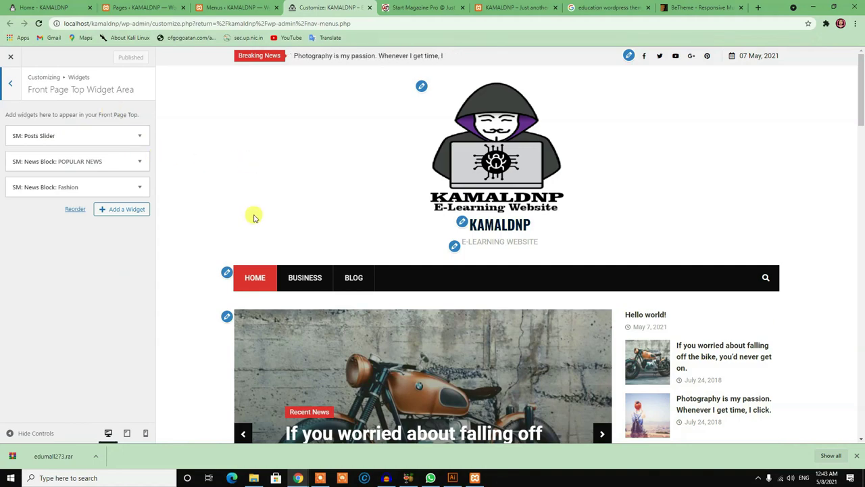
# Compare the Front Page Top widgets with the Home page preview and examine the SM: News Block: Fashion widget's settings.
pyautogui.scroll(-5, 253, 216)
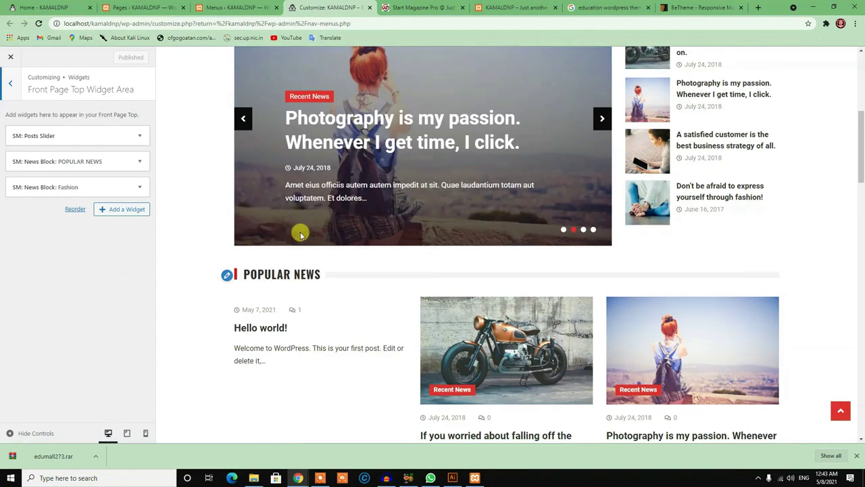
pyautogui.scroll(3, 383, 305)
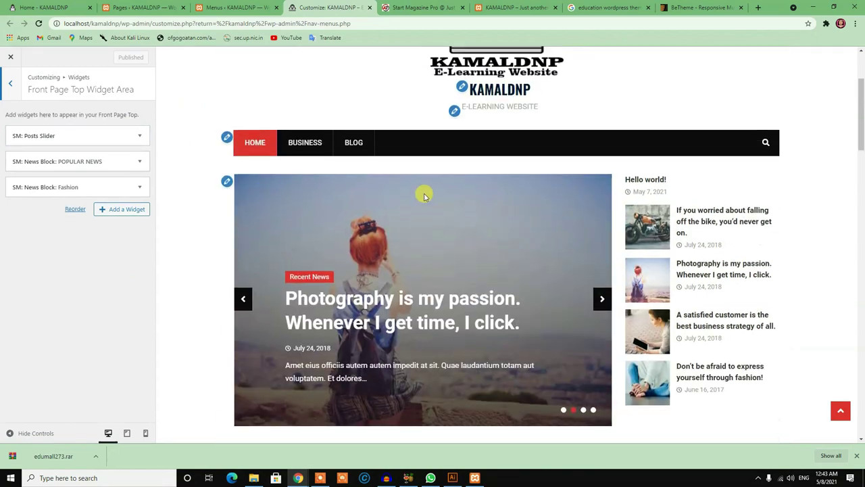
pyautogui.scroll(-1, 471, 245)
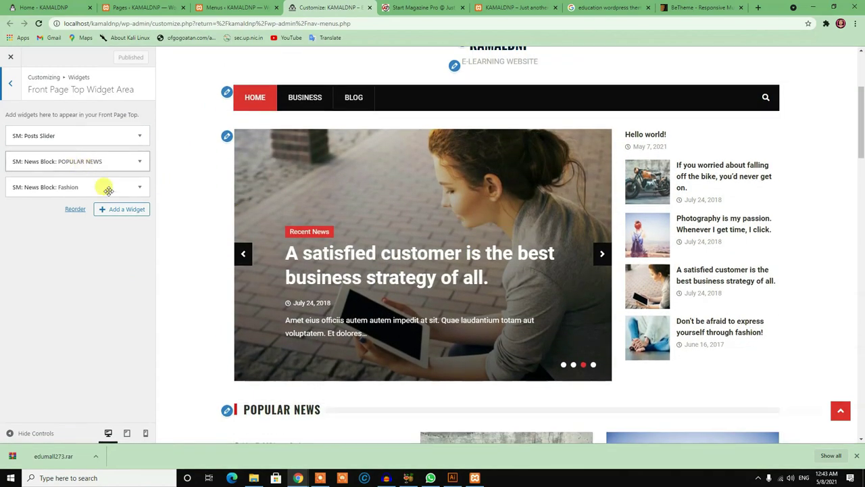
pyautogui.scroll(-3, 304, 356)
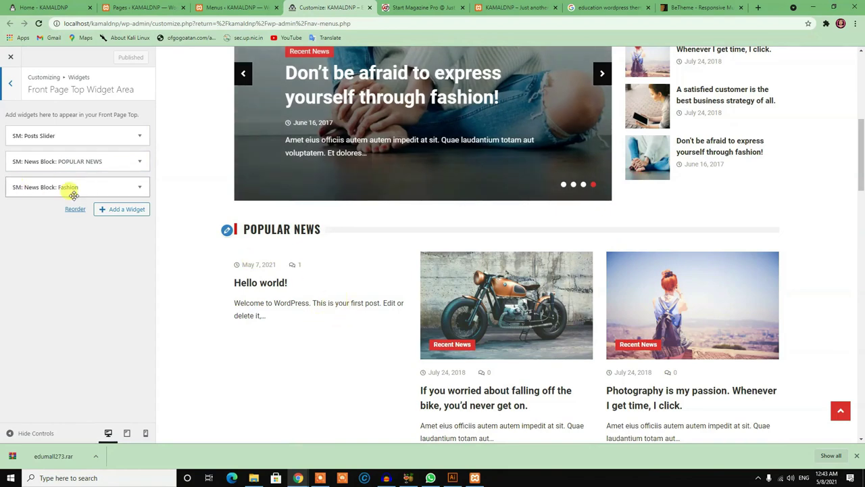
pyautogui.scroll(-2, 328, 256)
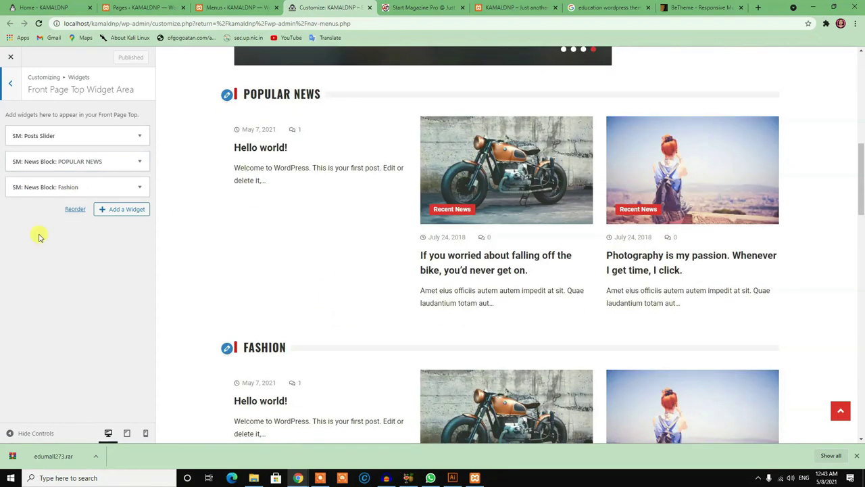
pyautogui.click(106, 187)
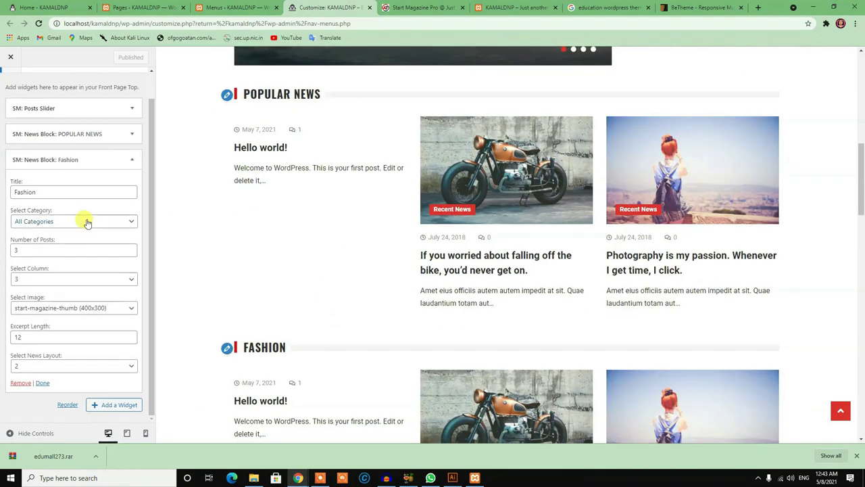
pyautogui.click(71, 159)
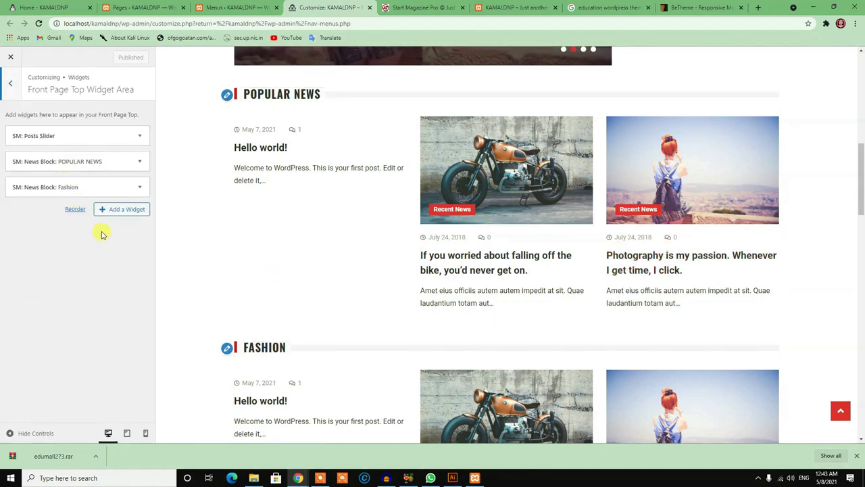
# Open the Front Page Main Widget Area and compare its widgets with the matching sections in the Home page preview.
pyautogui.click(9, 84)
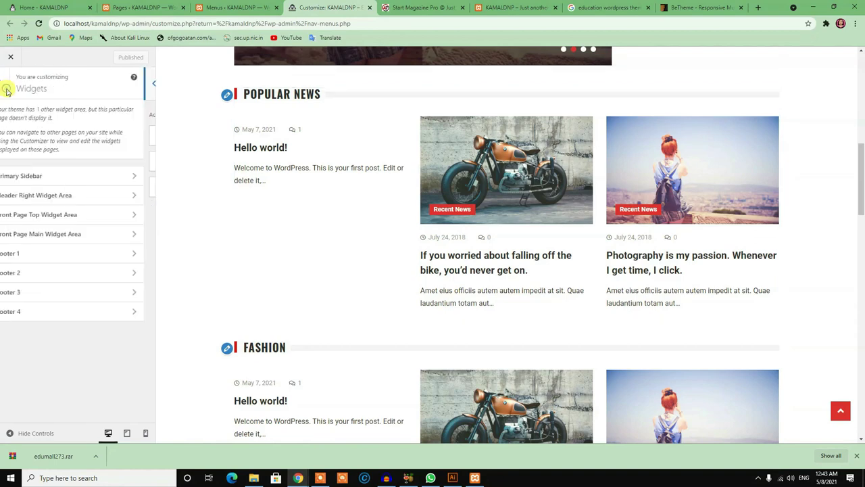
pyautogui.click(64, 236)
pyautogui.scroll(-1, 319, 230)
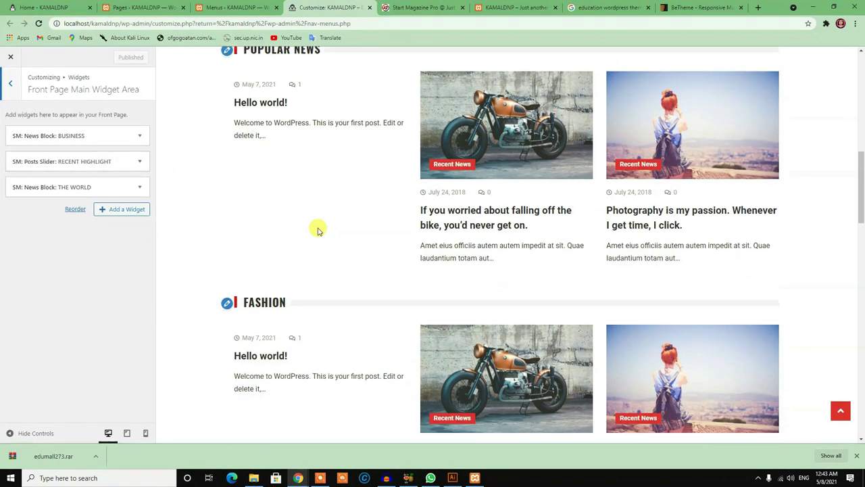
pyautogui.scroll(1, 304, 269)
pyautogui.scroll(-6, 305, 269)
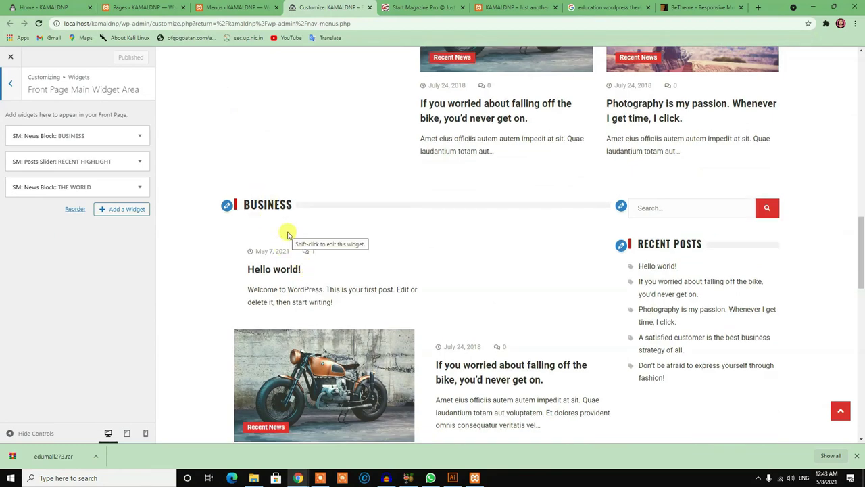
pyautogui.scroll(-5, 297, 237)
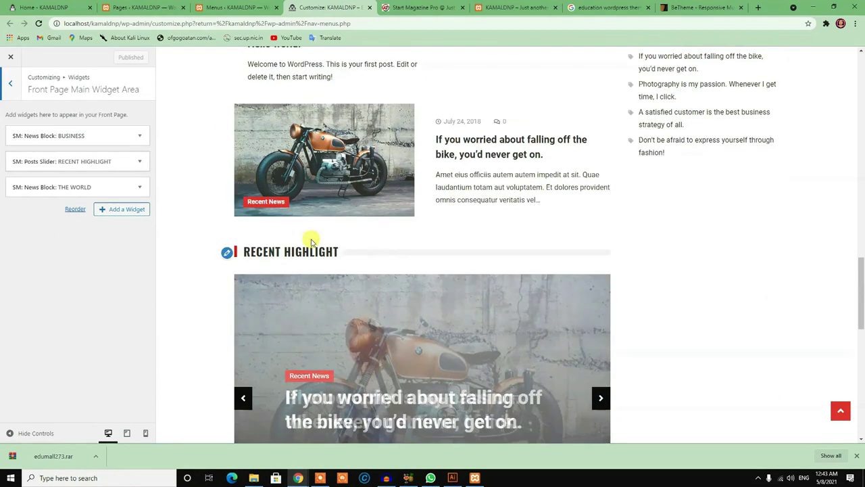
pyautogui.scroll(-8, 301, 269)
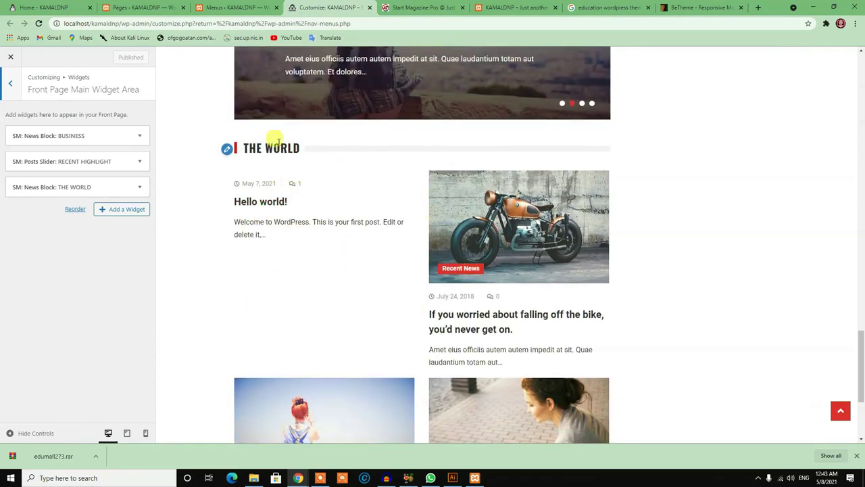
# Examine the settings of the SM: News Block: BUSINESS widget.
pyautogui.click(93, 135)
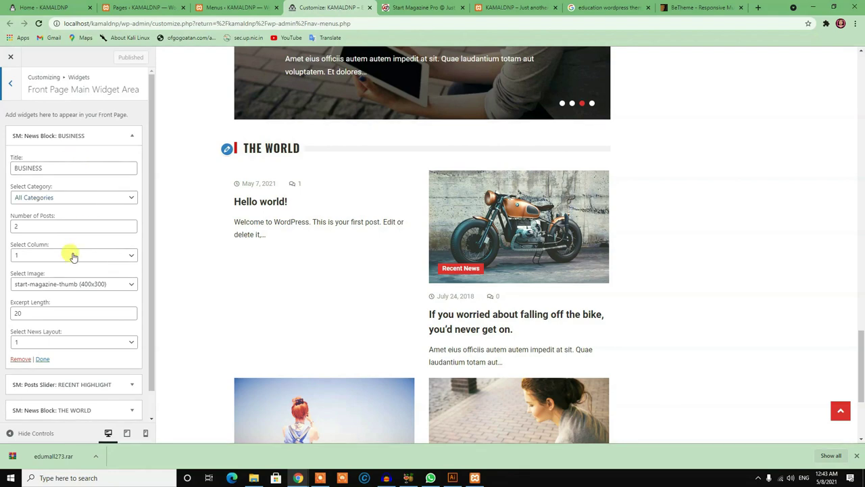
pyautogui.scroll(-1, 72, 251)
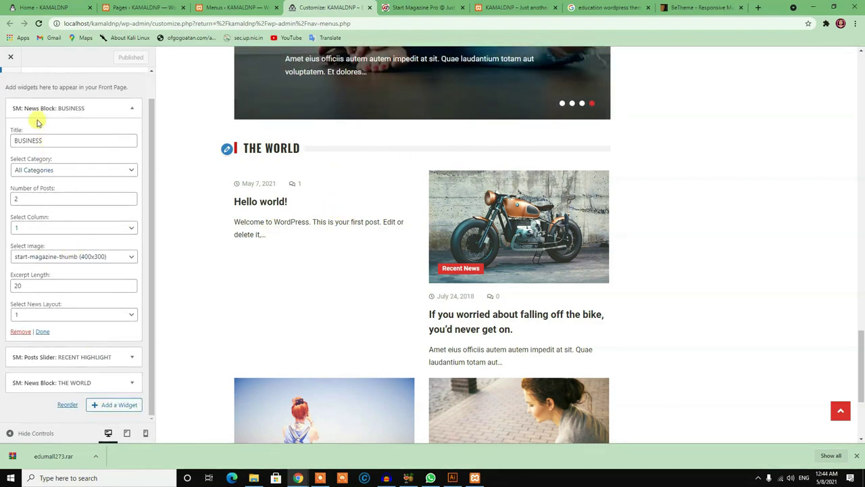
pyautogui.scroll(1, 38, 121)
# Look through the Footer 1 and Footer 2 widget areas and check the footer in the Home page preview.
pyautogui.click(9, 82)
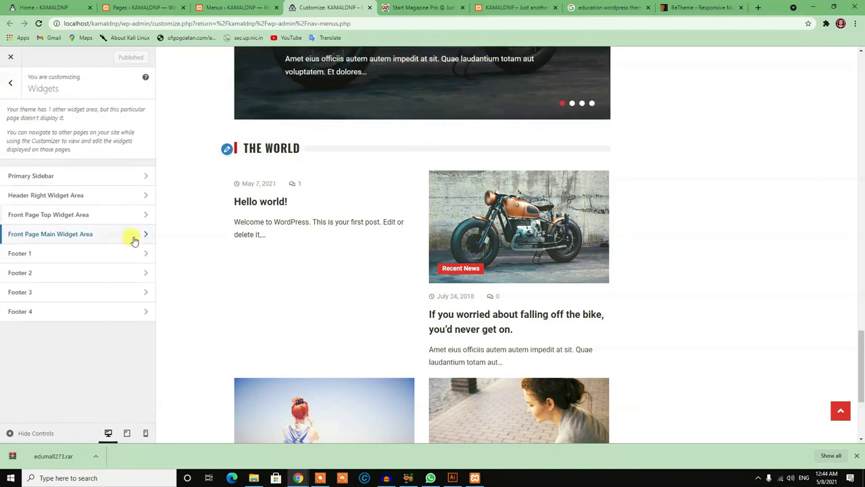
pyautogui.click(74, 253)
pyautogui.click(10, 83)
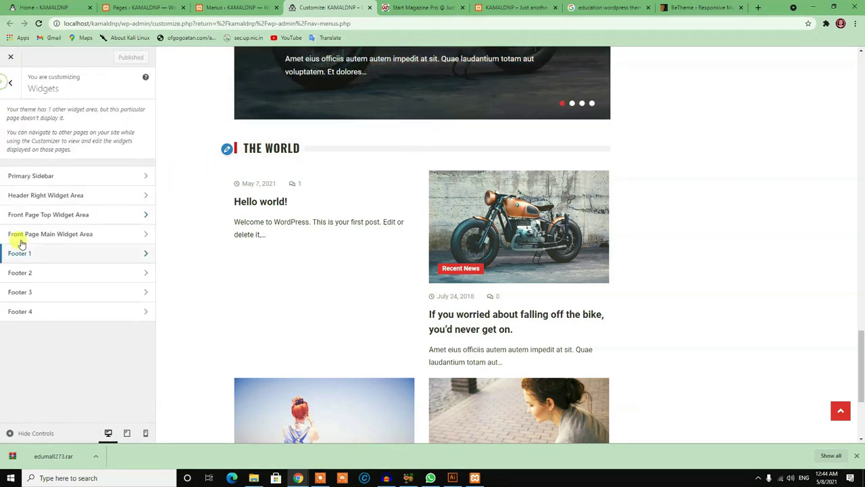
pyautogui.click(20, 271)
pyautogui.click(6, 81)
pyautogui.scroll(-3, 633, 228)
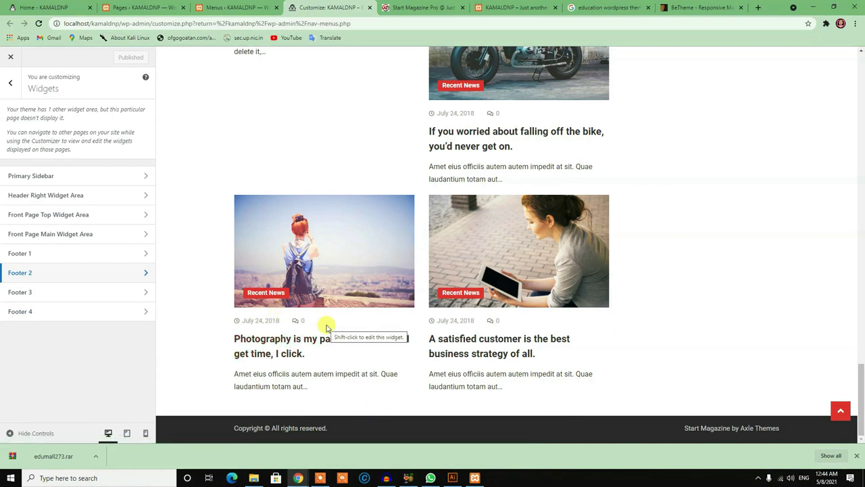
# Examine the footer columns on the live kamaldnp.com home page as a reference and return to the Customizer.
pyautogui.click(47, 7)
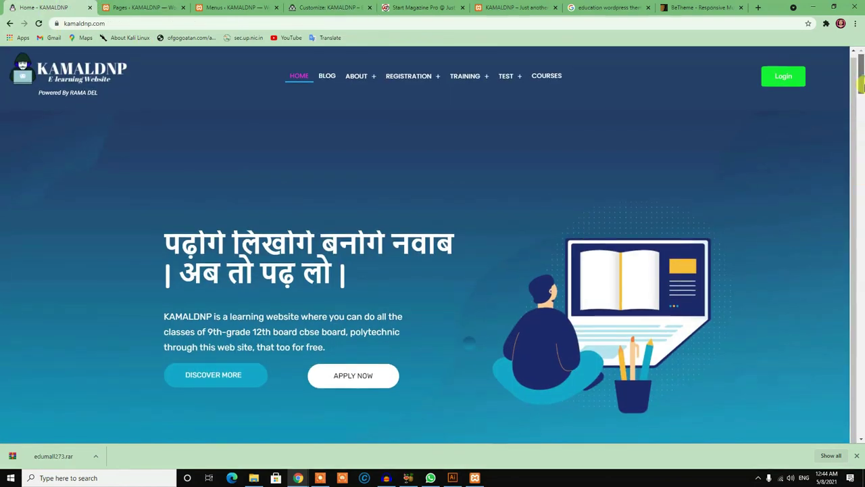
pyautogui.moveTo(861, 74); pyautogui.dragTo(861, 416)
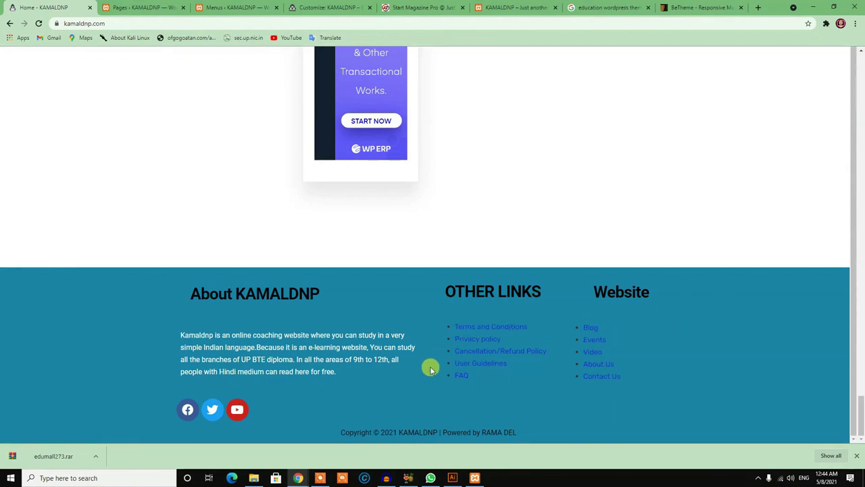
pyautogui.click(406, 7)
pyautogui.click(342, 6)
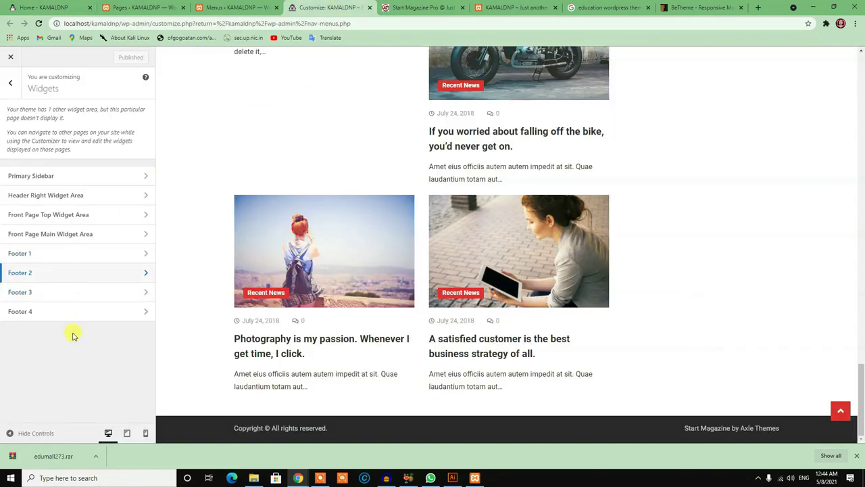
pyautogui.click(288, 391)
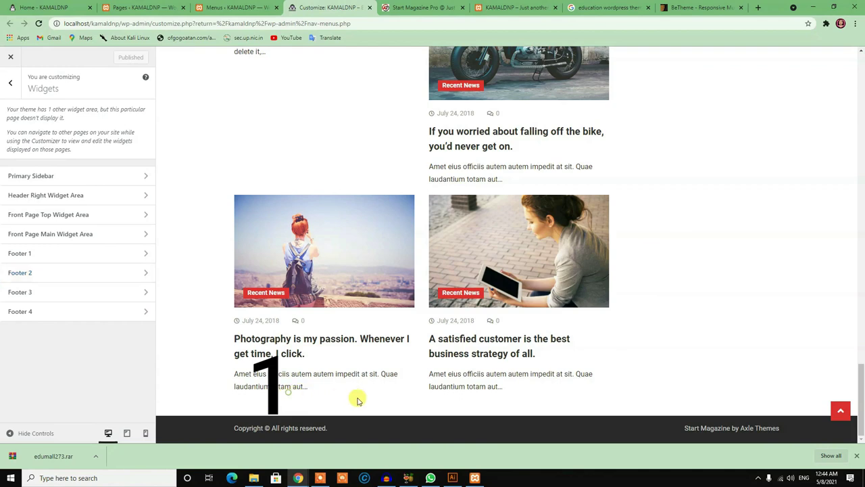
pyautogui.click(448, 403)
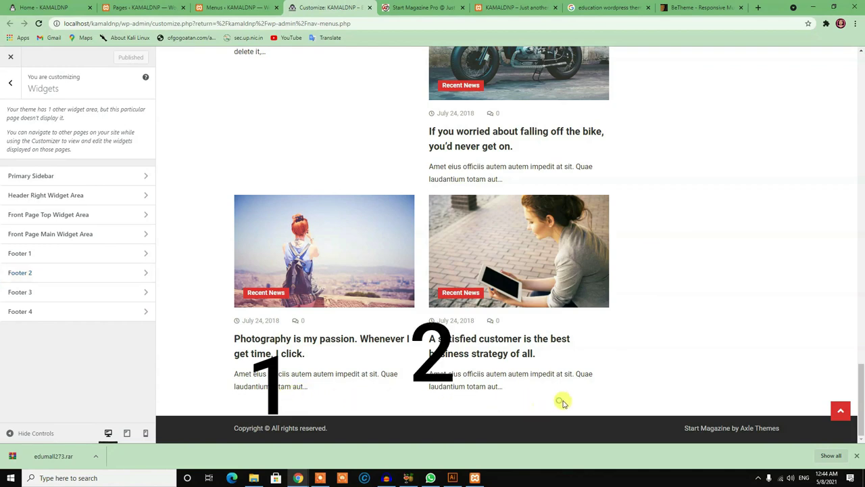
pyautogui.click(803, 383)
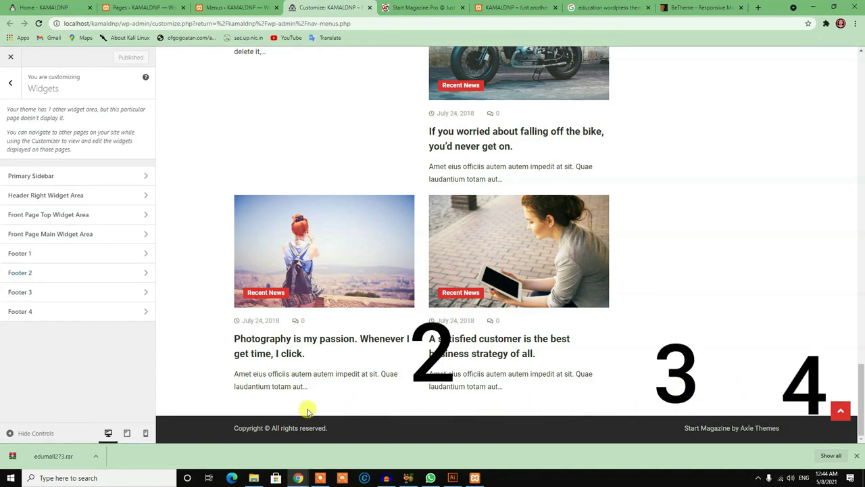
# Review the Homepage Settings, keeping a static page with Home as the homepage and Blog as the posts page.
pyautogui.click(15, 80)
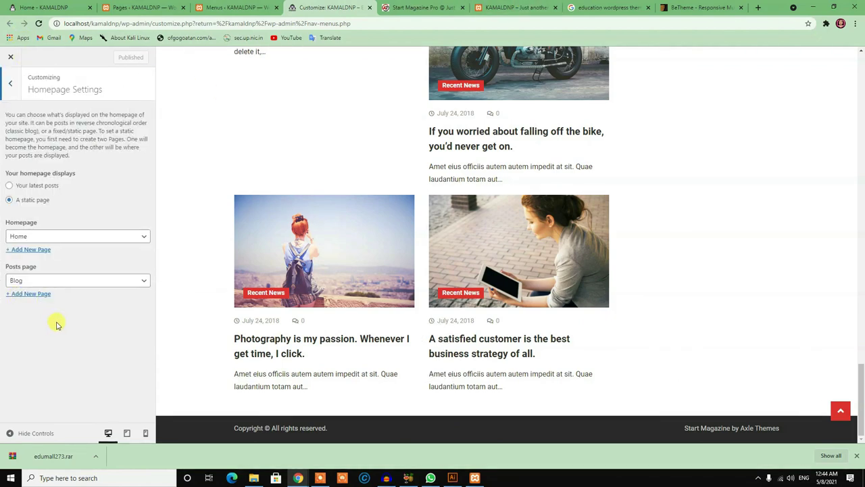
pyautogui.click(31, 236)
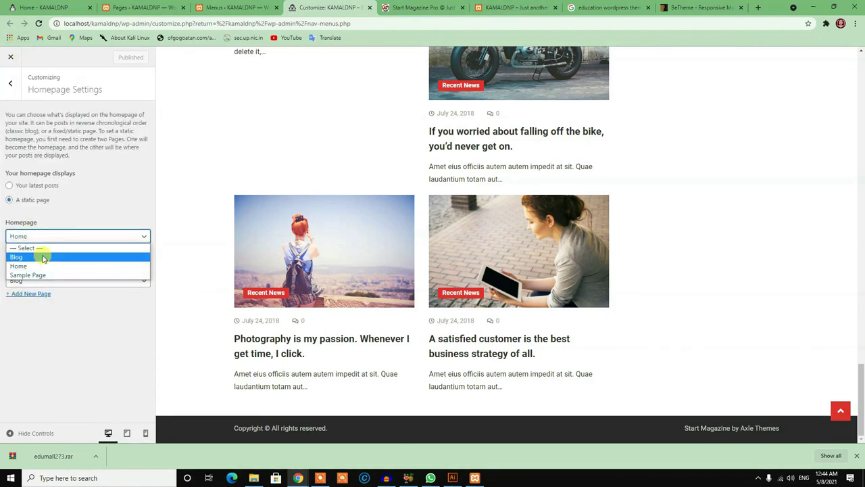
pyautogui.click(18, 265)
pyautogui.click(51, 282)
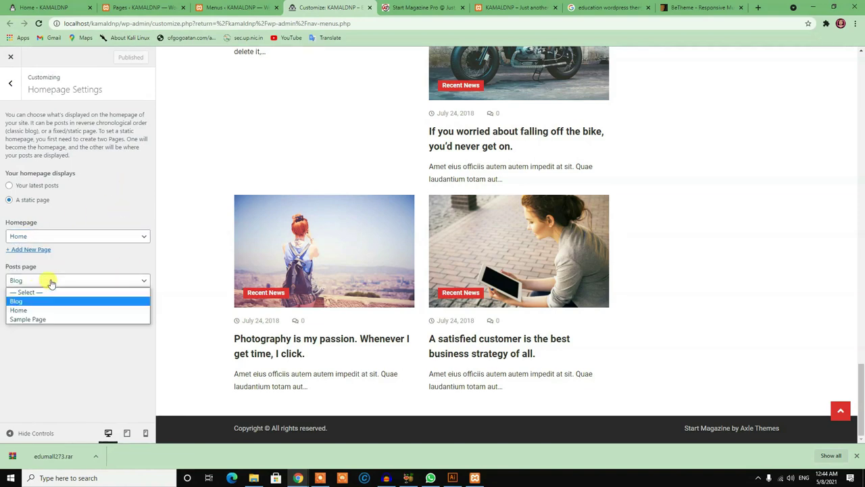
pyautogui.click(33, 378)
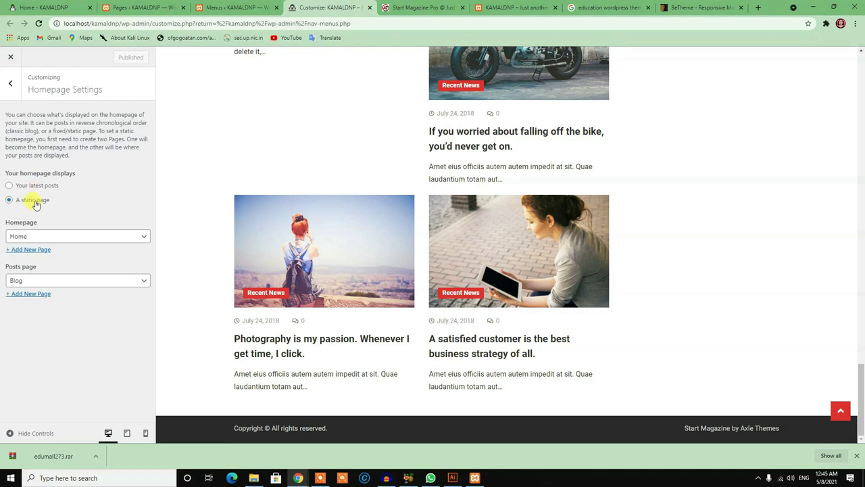
# Look at the Additional CSS section and close the Customizer to return to the Menus admin page.
pyautogui.click(10, 83)
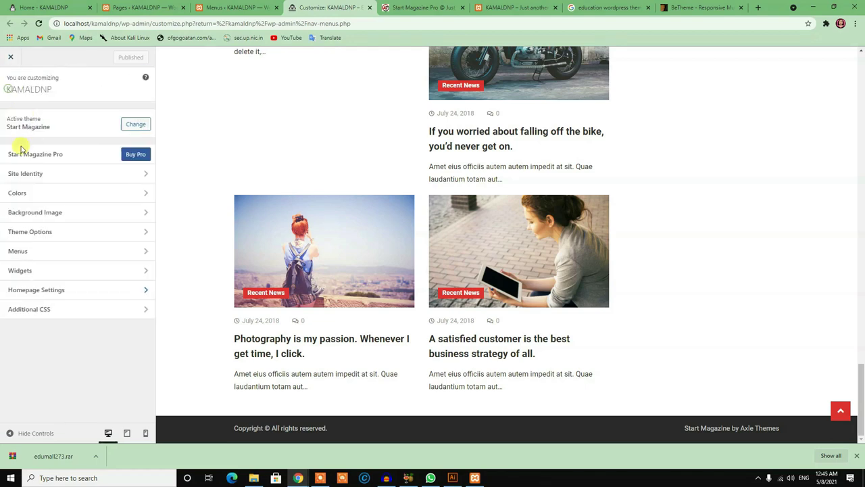
pyautogui.click(38, 311)
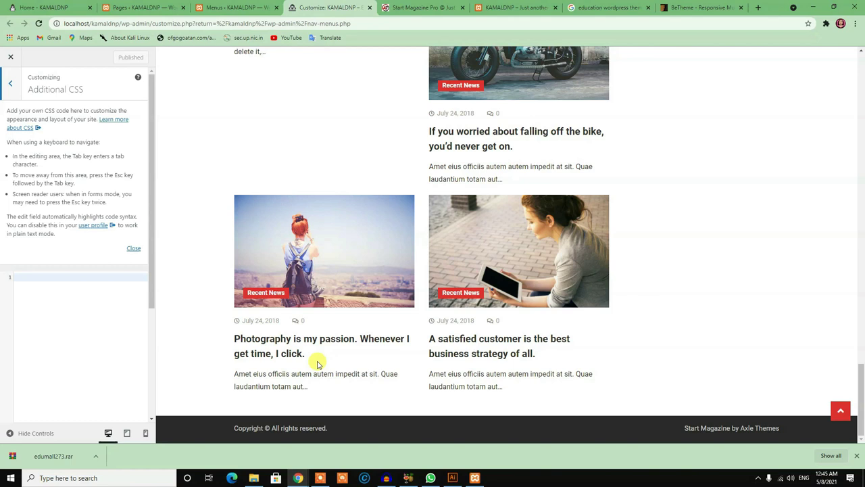
pyautogui.click(7, 97)
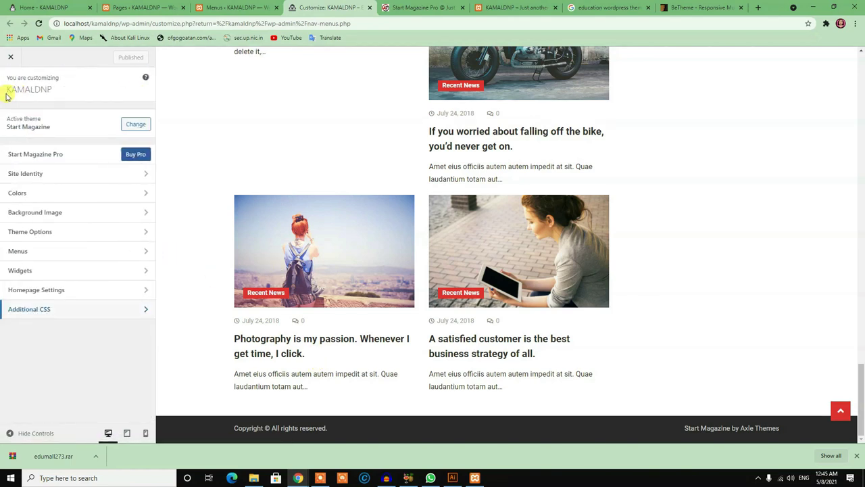
pyautogui.click(10, 58)
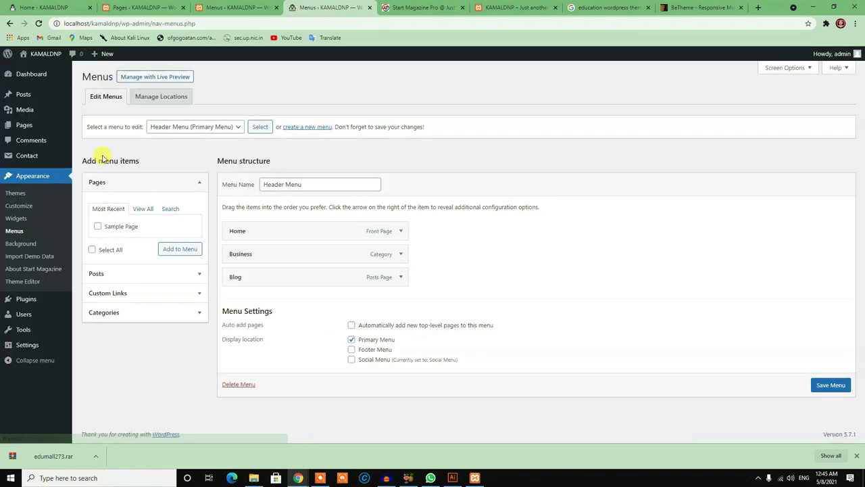